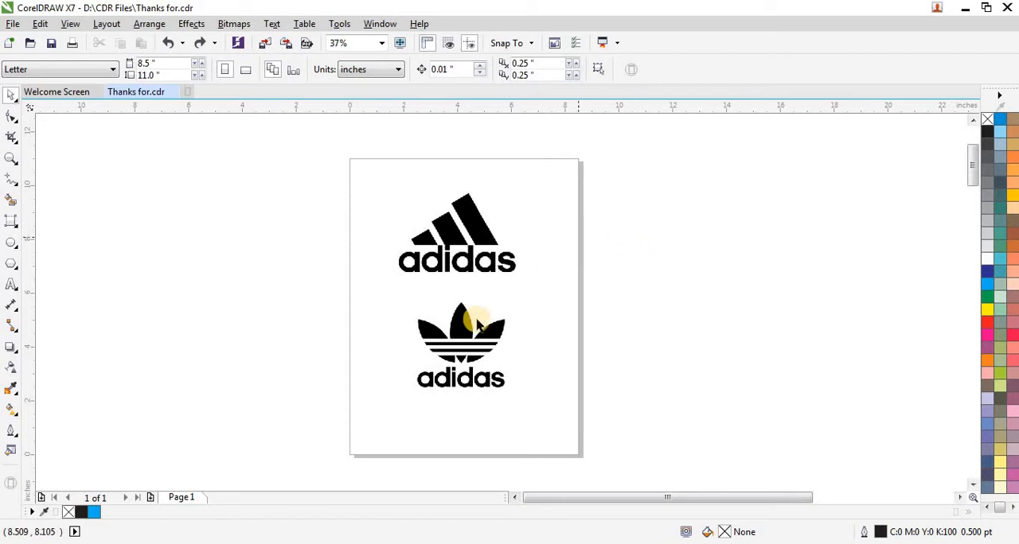
# - Move the trefoil logo off the page to the right and lock the three-stripe adidas logo bitmap in place
pyautogui.moveTo(464, 329); pyautogui.dragTo(795, 220)
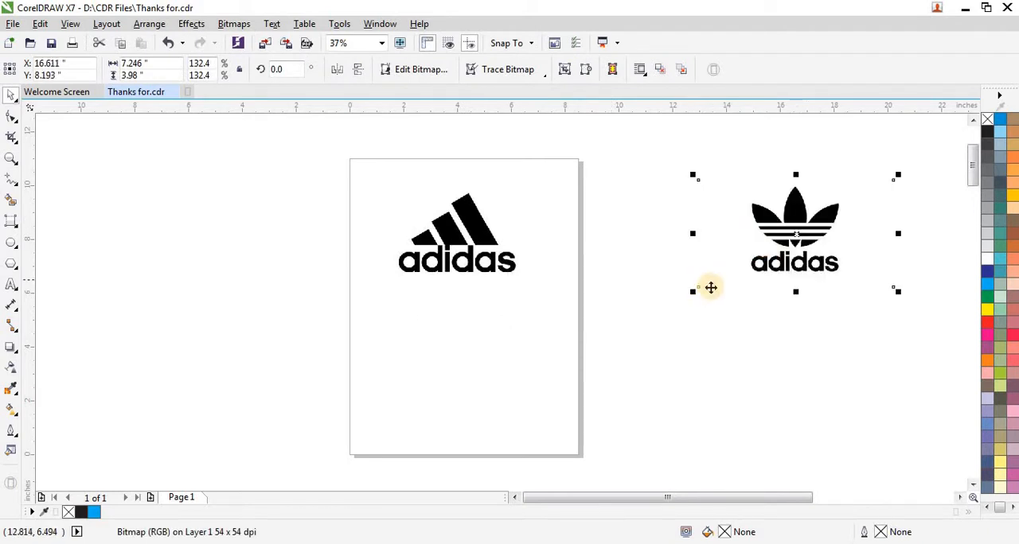
pyautogui.scroll(2, 438, 205)
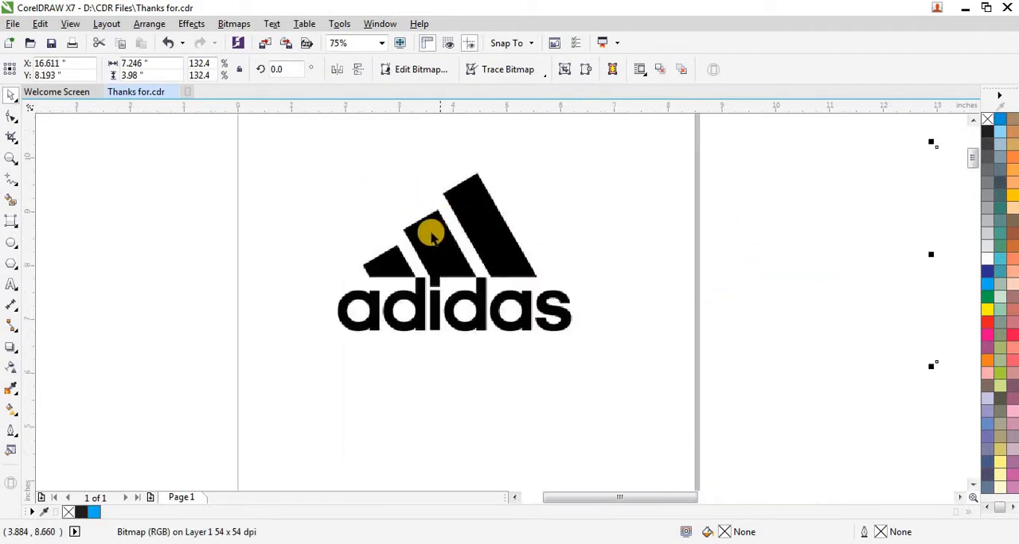
pyautogui.moveTo(430, 232); pyautogui.dragTo(425, 228)
pyautogui.rightClick(337, 216)
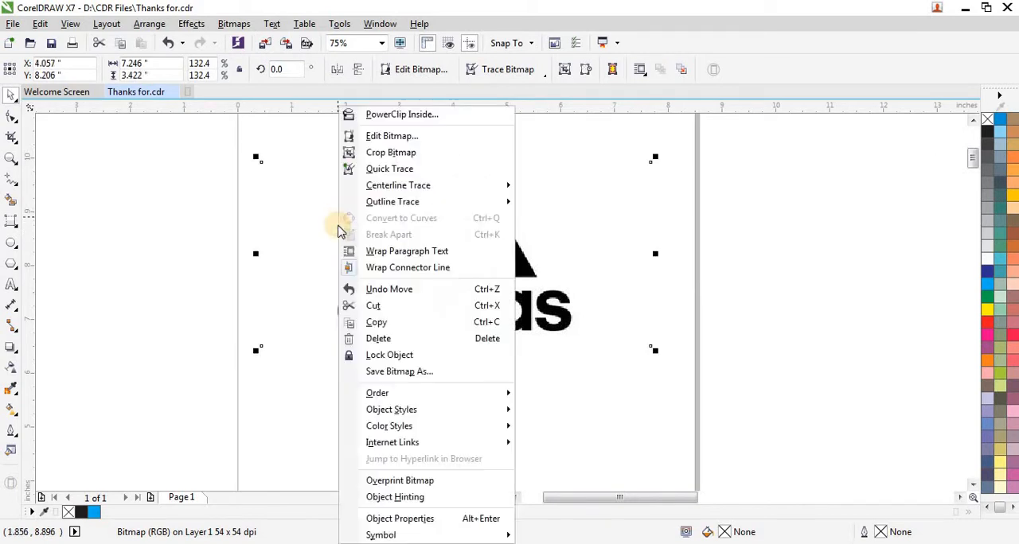
pyautogui.click(374, 358)
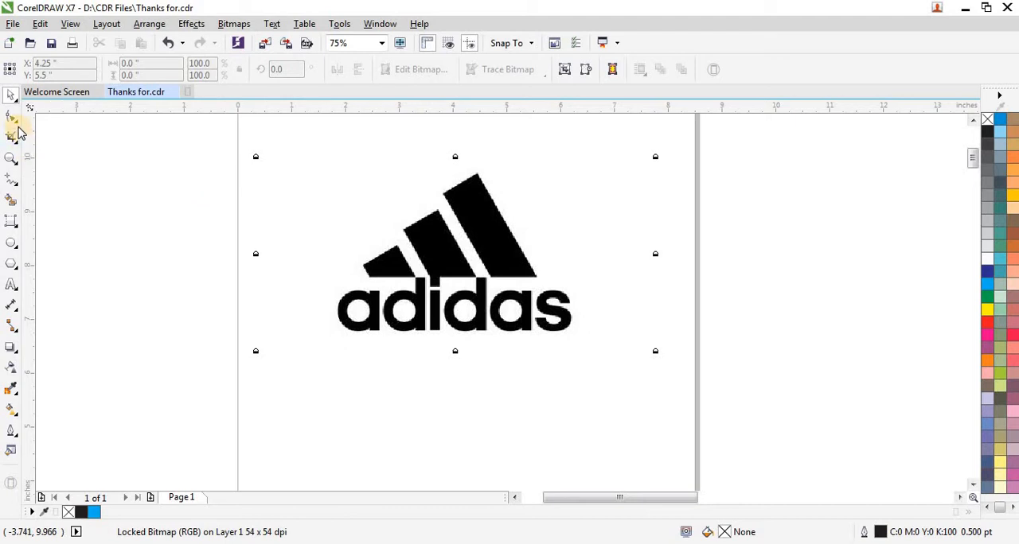
# - Draw a 3-point rectangle aligned with the top edge and sides of the tallest stripe, spanning about 1.2 by 1.35 inches
pyautogui.scroll(1, 470, 198)
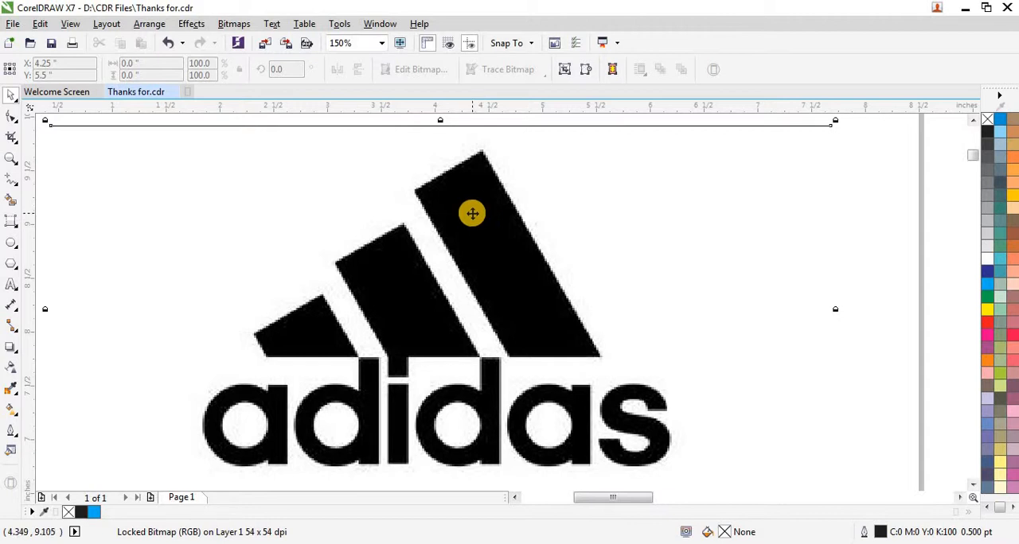
pyautogui.click(16, 228)
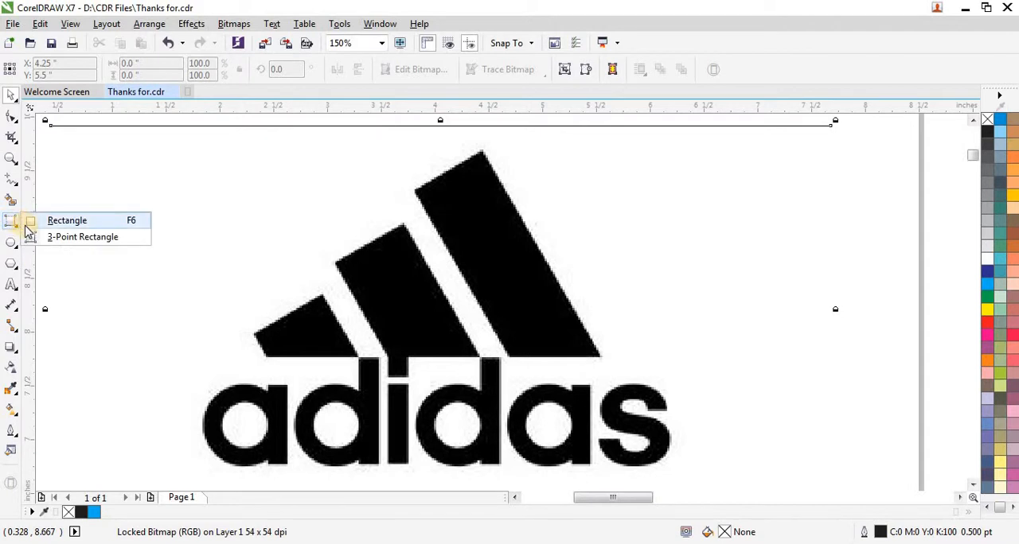
pyautogui.click(73, 237)
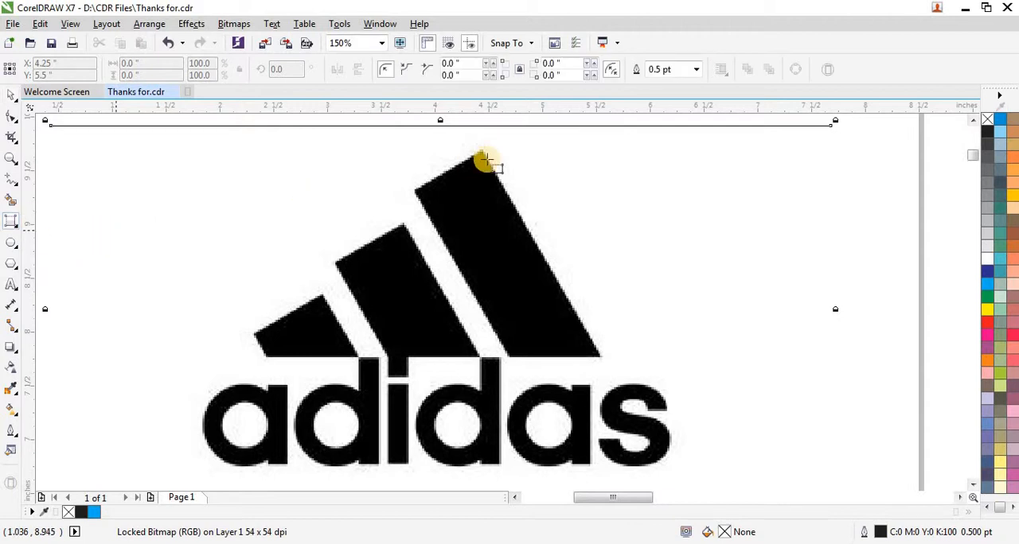
pyautogui.scroll(2, 481, 172)
pyautogui.scroll(2, 481, 172)
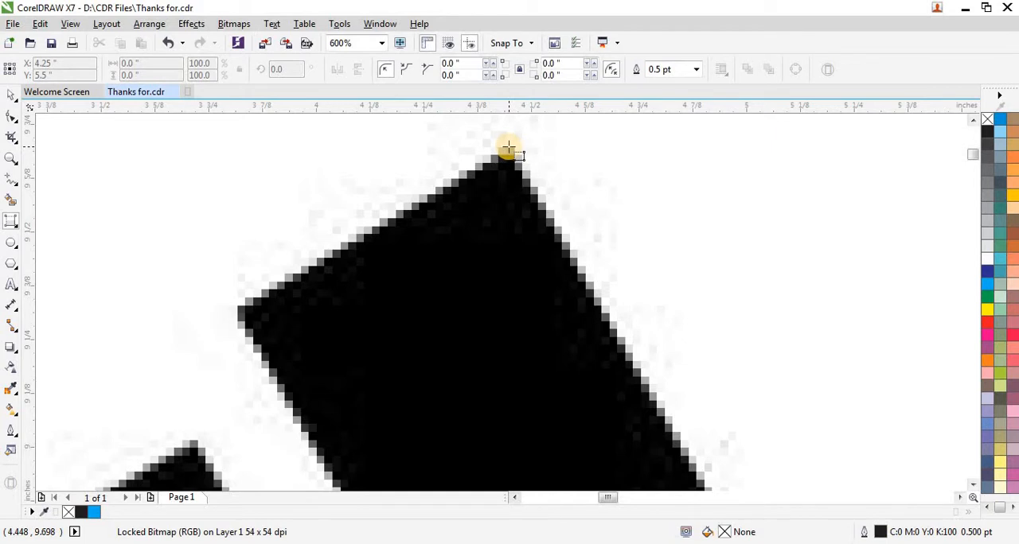
pyautogui.moveTo(508, 147); pyautogui.dragTo(235, 310)
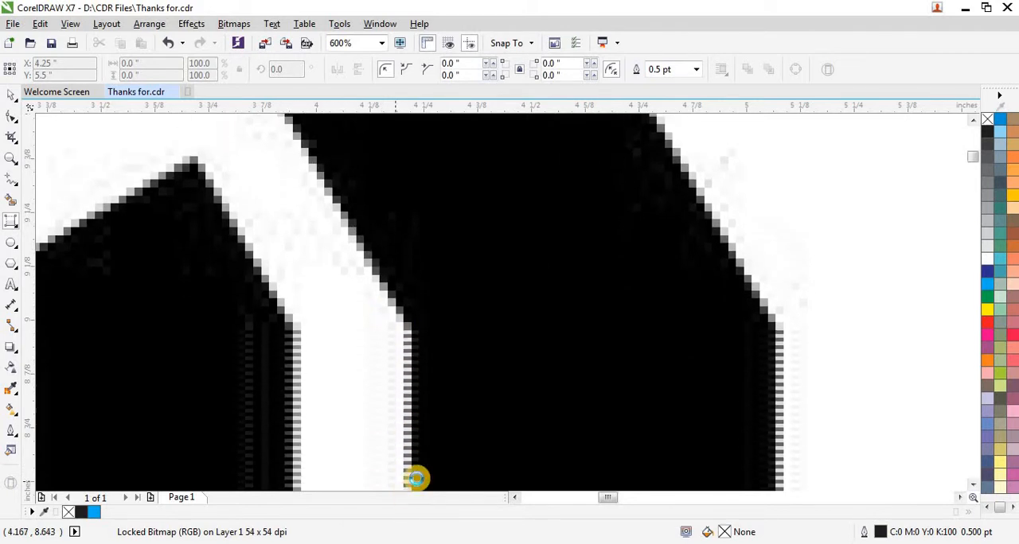
pyautogui.click(425, 453)
pyautogui.scroll(-1, 371, 375)
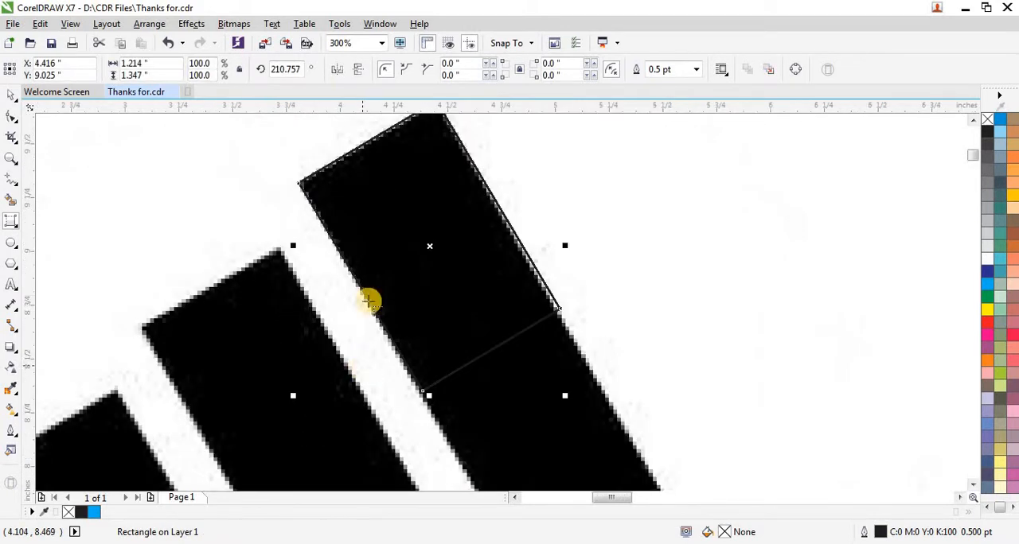
pyautogui.scroll(-1, 320, 176)
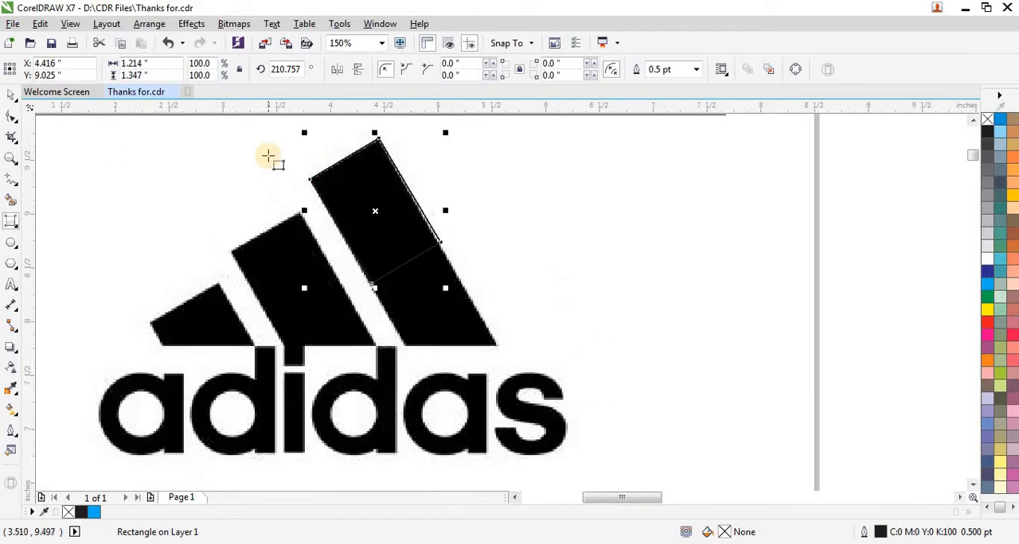
# - Give the traced rectangle a red outline, and undo a trial enlargement of it
pyautogui.press('space')
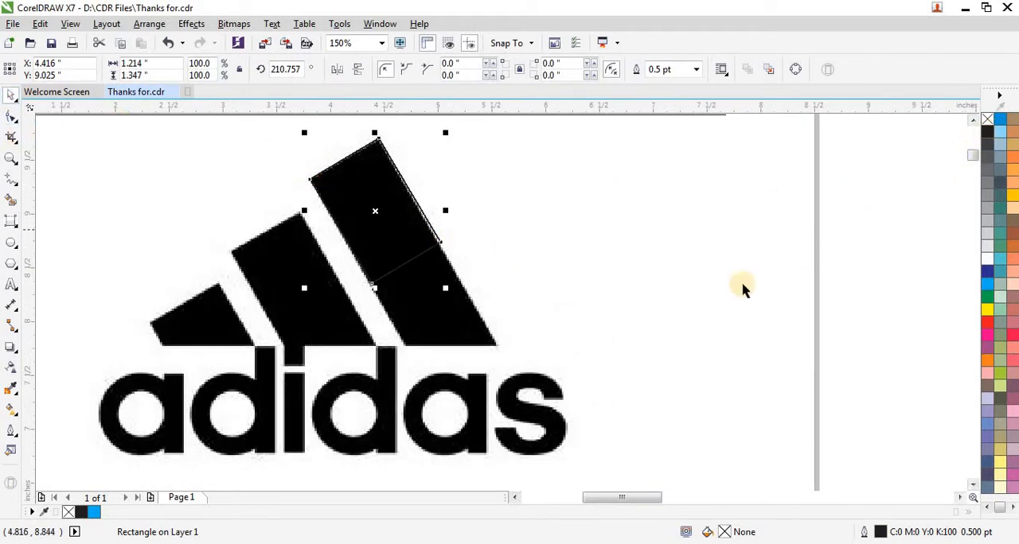
pyautogui.rightClick(987, 322)
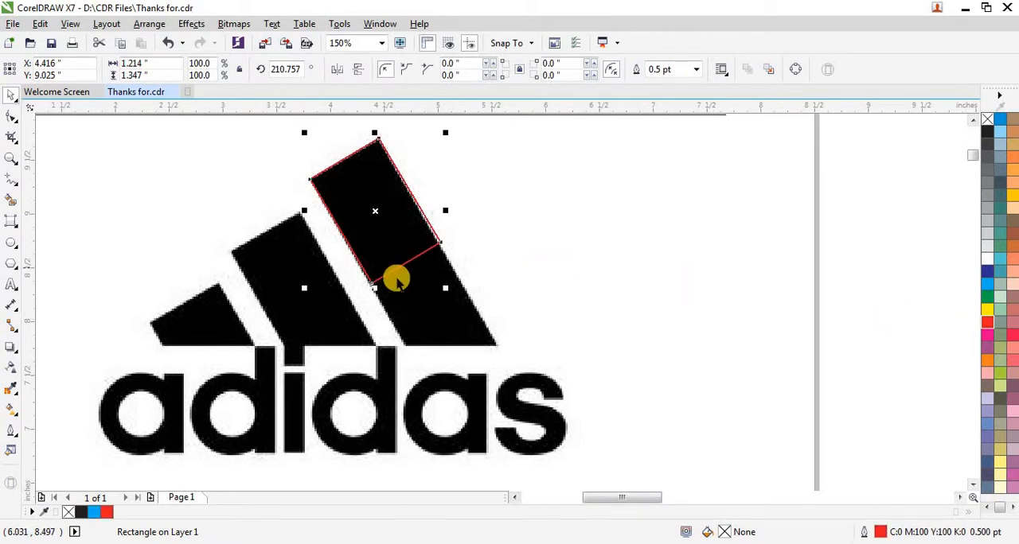
pyautogui.moveTo(443, 286); pyautogui.dragTo(480, 322)
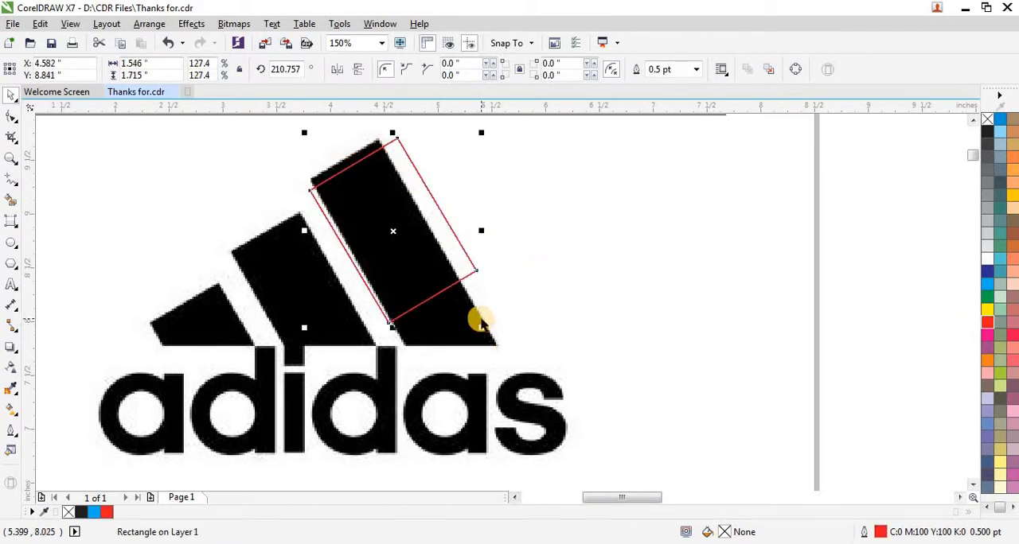
pyautogui.hotkey('ctrl', 'z')
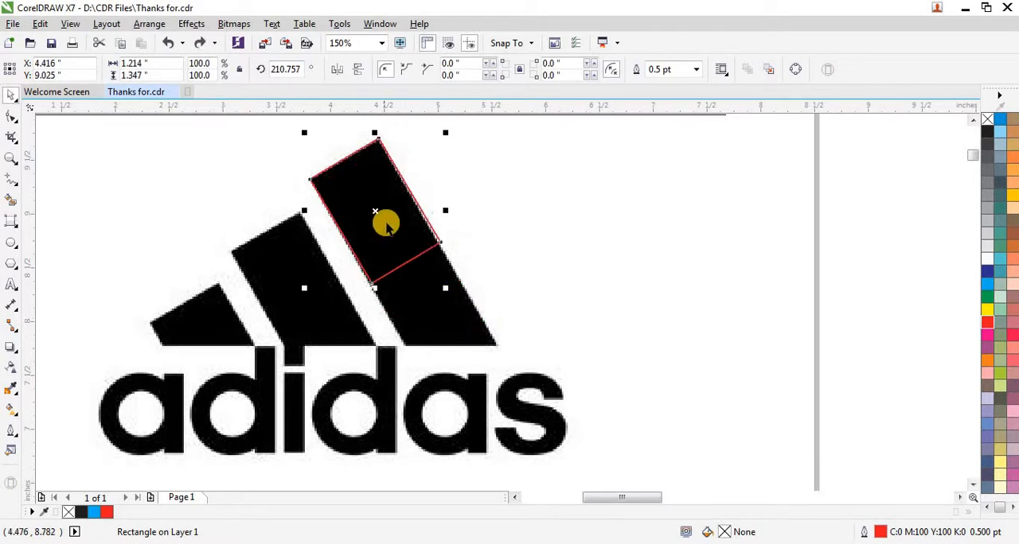
# - Convert the rectangle to curves and extend its two lower nodes along the tallest stripe to past the stripe's base
pyautogui.scroll(2, 386, 223)
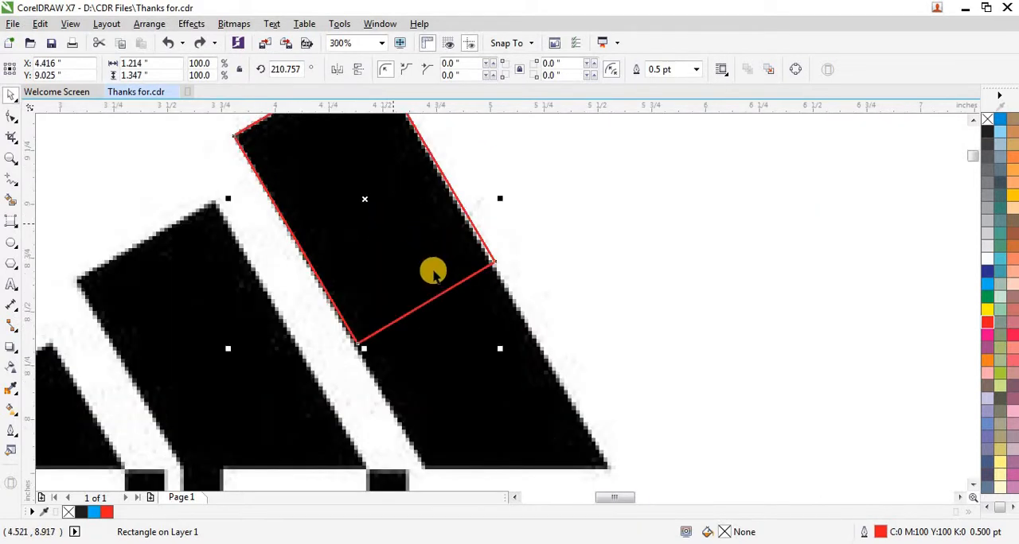
pyautogui.click(11, 120)
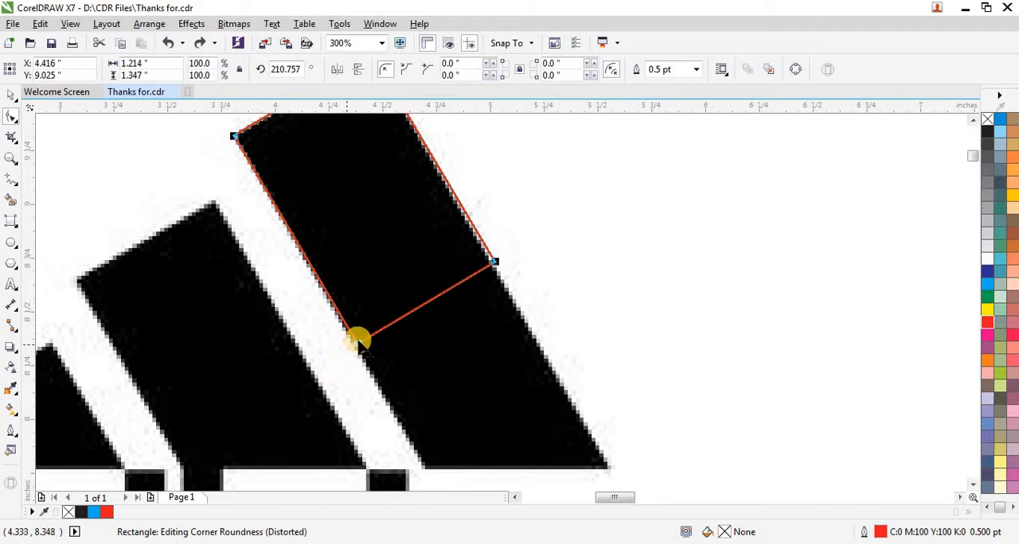
pyautogui.hotkey('ctrl', 'q')
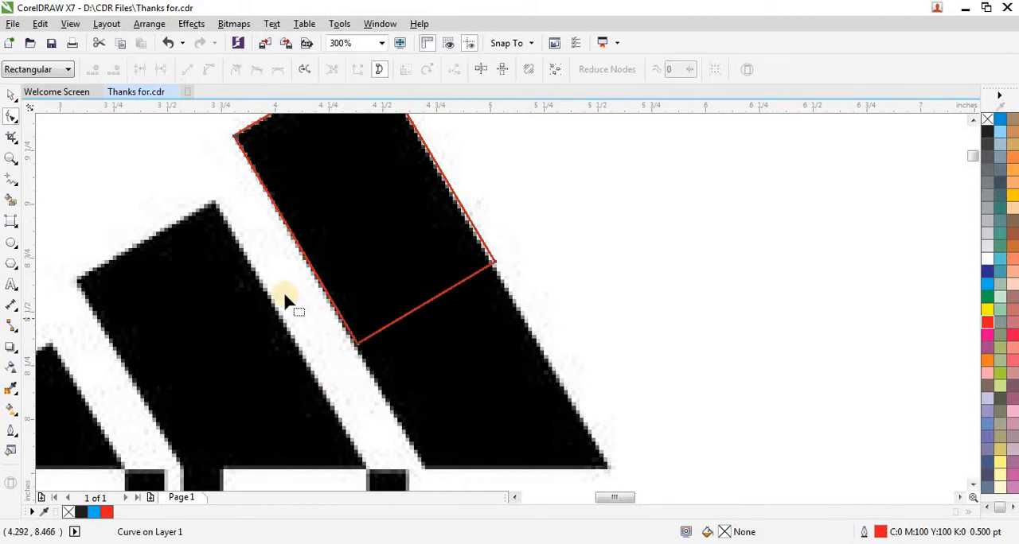
pyautogui.scroll(-2, 274, 265)
pyautogui.moveTo(444, 241); pyautogui.dragTo(274, 342)
pyautogui.scroll(2, 307, 316)
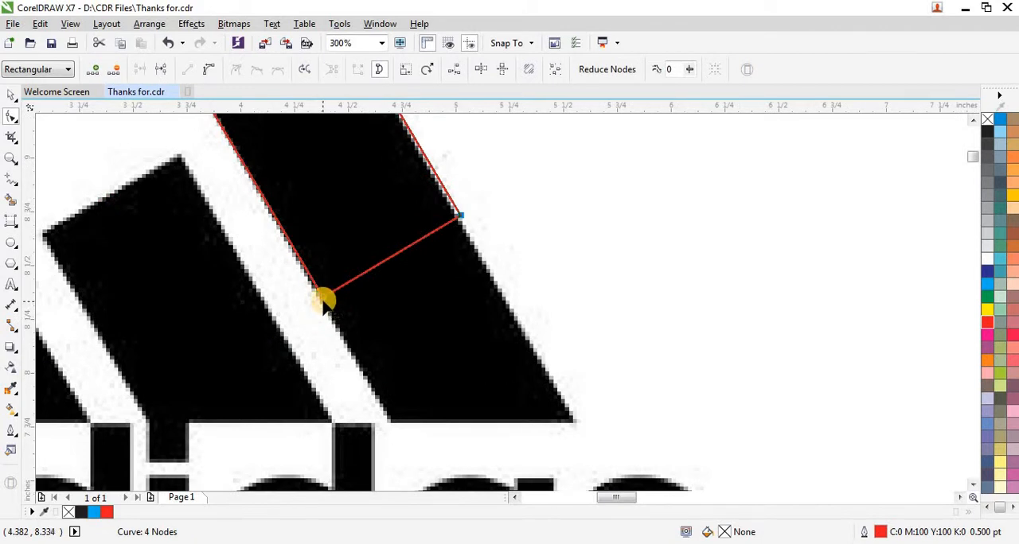
pyautogui.moveTo(325, 304); pyautogui.dragTo(447, 469)
pyautogui.scroll(-2, 445, 462)
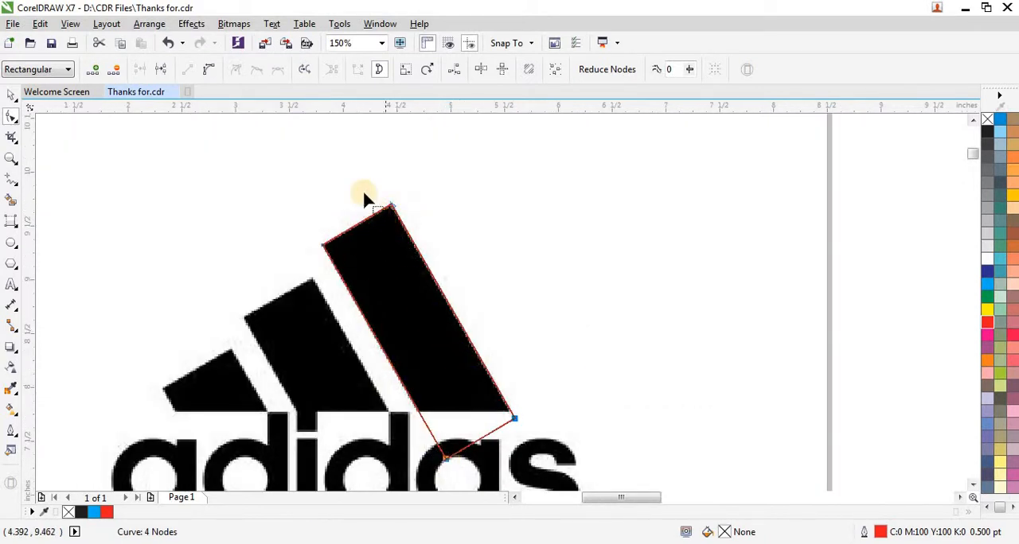
pyautogui.scroll(2, 365, 204)
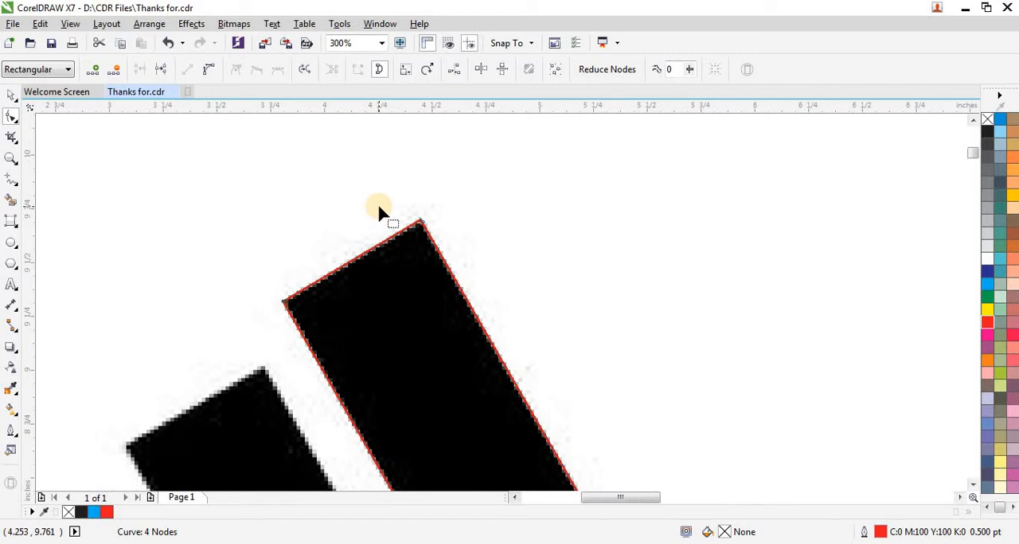
pyautogui.scroll(-1, 382, 214)
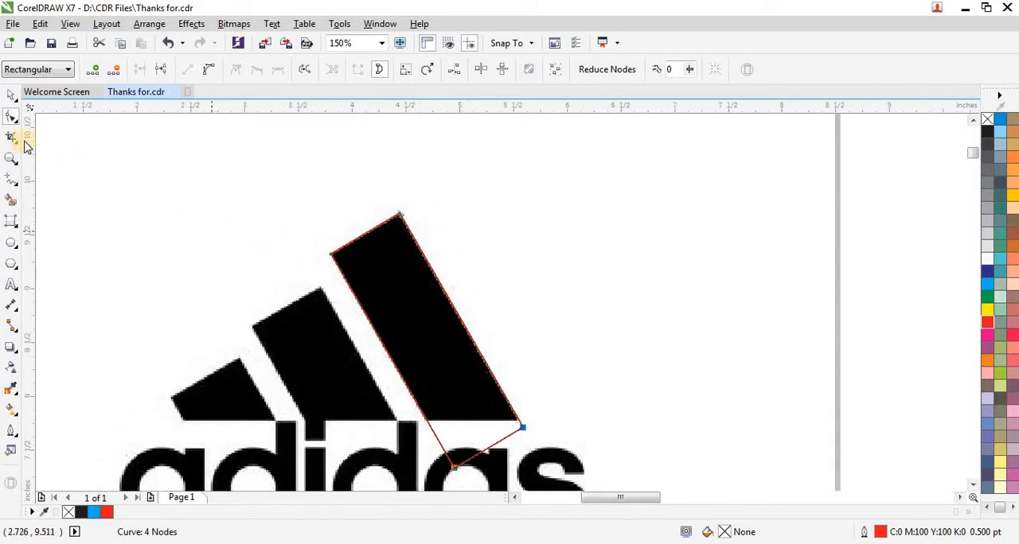
# - Copy the red outline of the tallest stripe and paste a duplicate in the same place
pyautogui.click(11, 94)
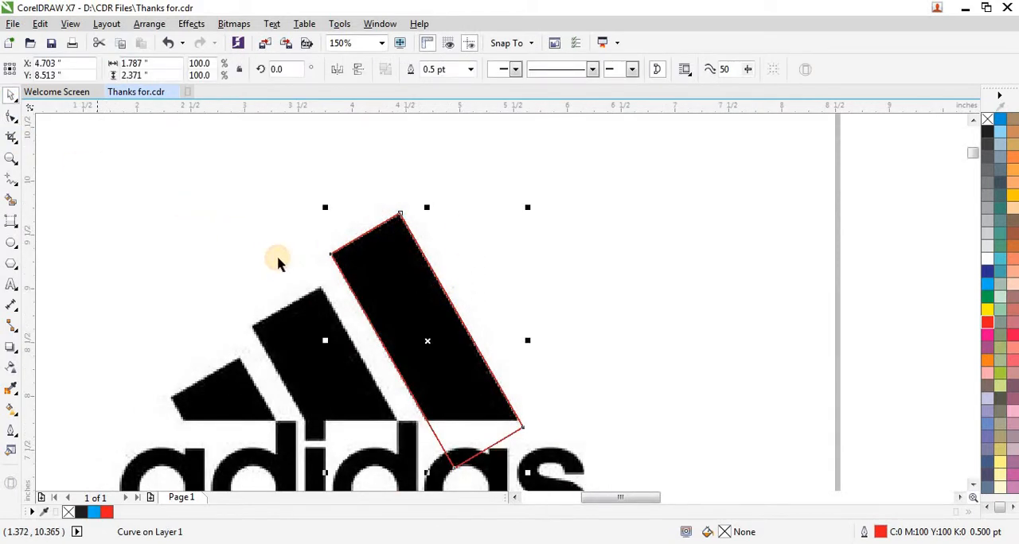
pyautogui.rightClick(408, 337)
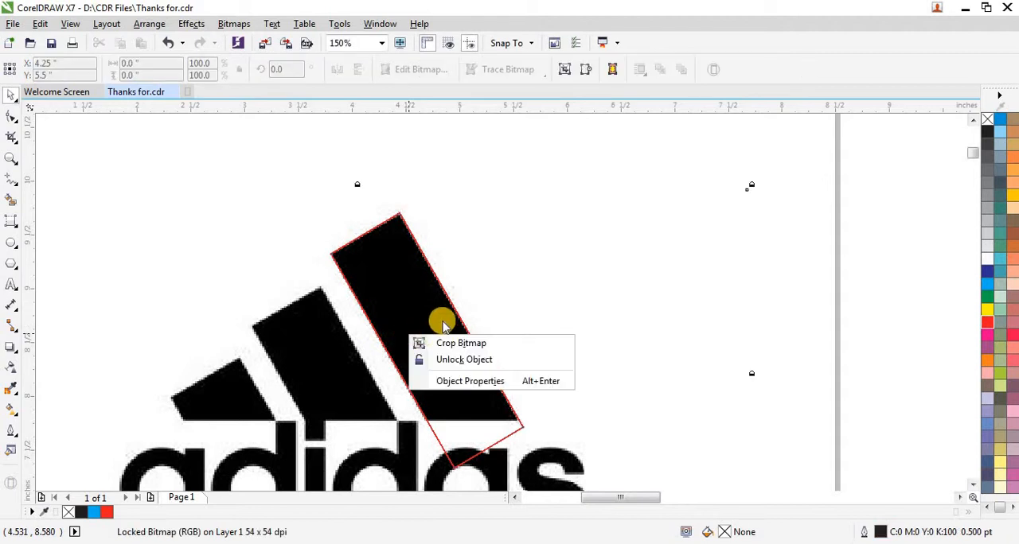
pyautogui.click(451, 307)
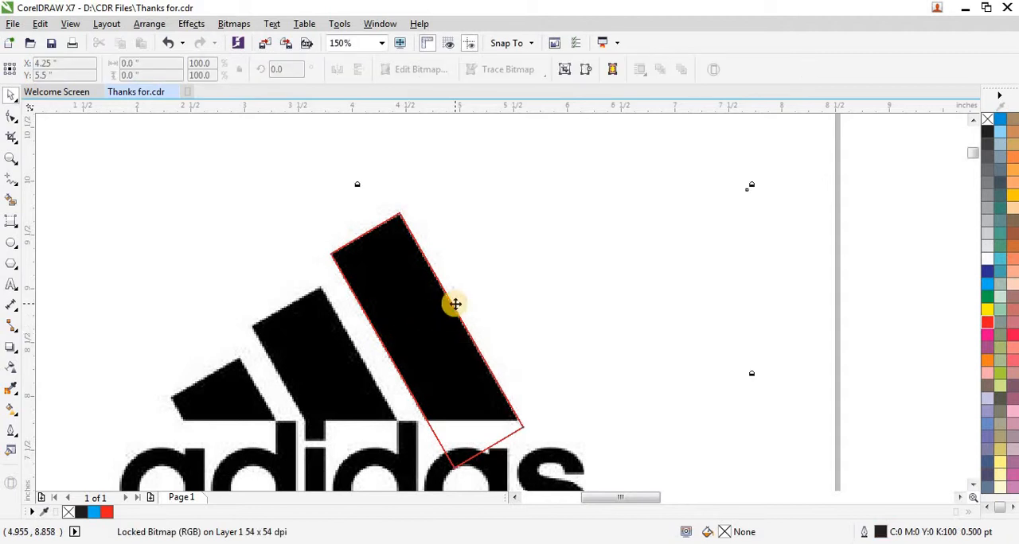
pyautogui.rightClick(451, 306)
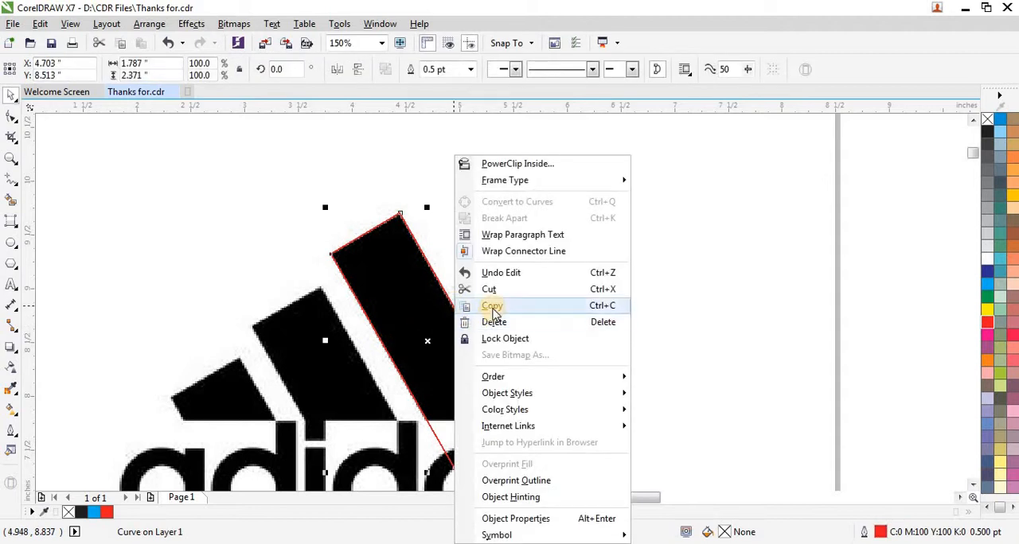
pyautogui.click(487, 310)
pyautogui.rightClick(721, 242)
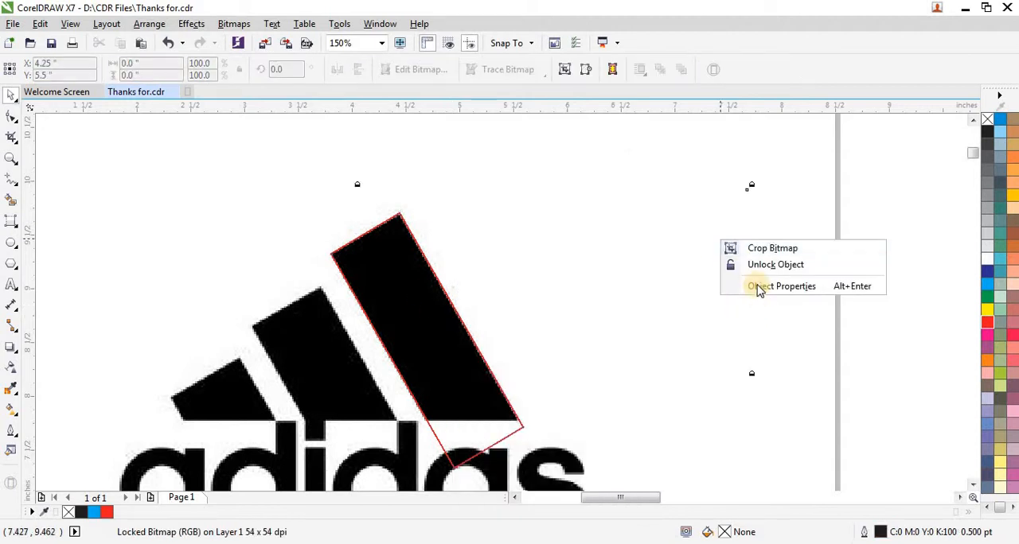
pyautogui.click(789, 231)
pyautogui.rightClick(809, 231)
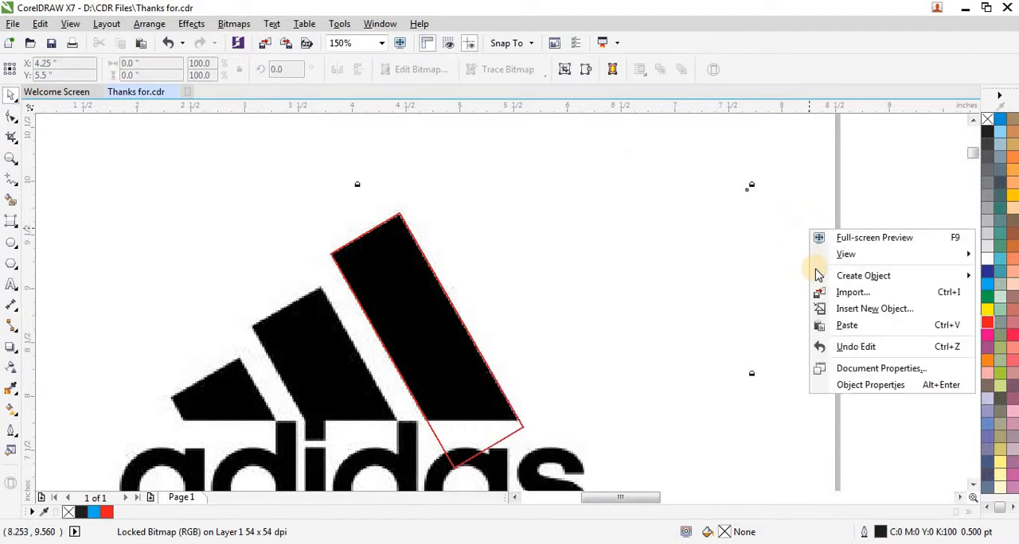
pyautogui.click(849, 326)
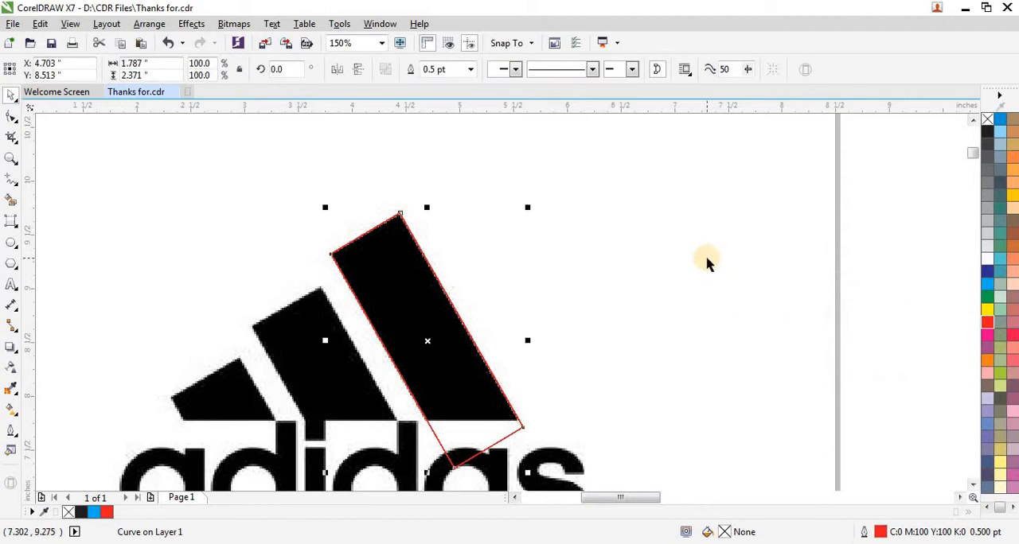
# - Move the duplicate outline onto the middle stripe, matching its top edge and sides
pyautogui.moveTo(428, 342); pyautogui.dragTo(347, 413)
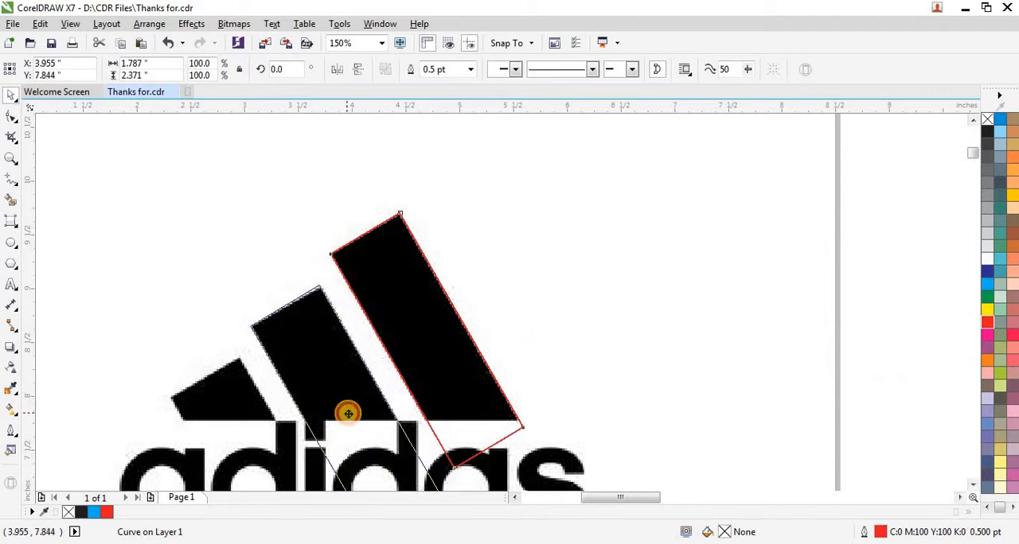
pyautogui.scroll(2, 271, 283)
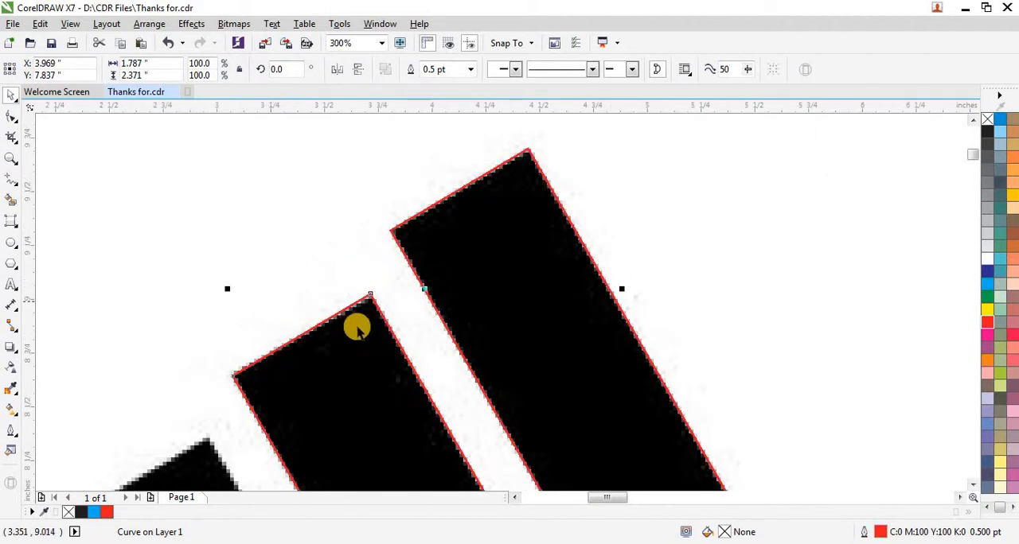
pyautogui.scroll(-3, 493, 257)
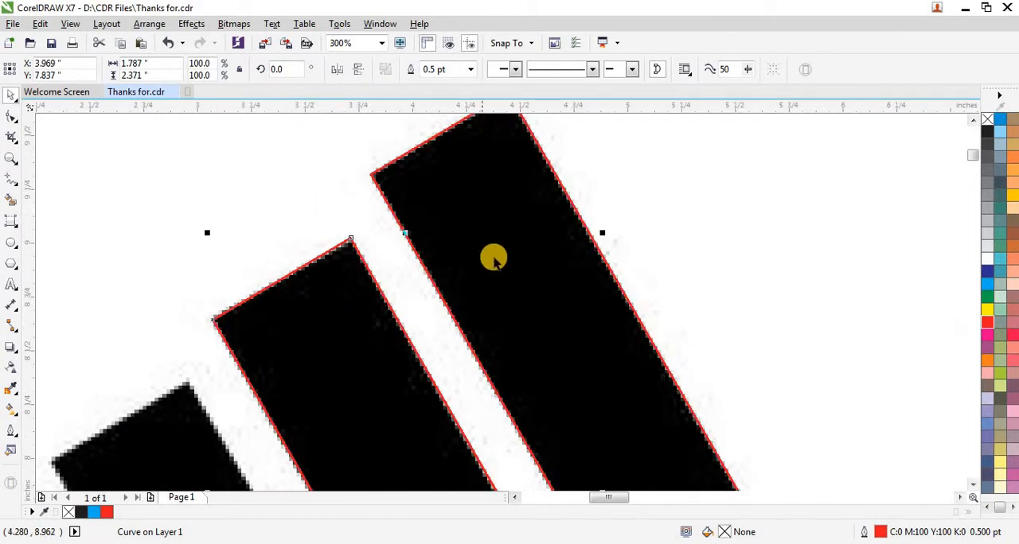
pyautogui.scroll(2, 356, 396)
pyautogui.scroll(1, 356, 396)
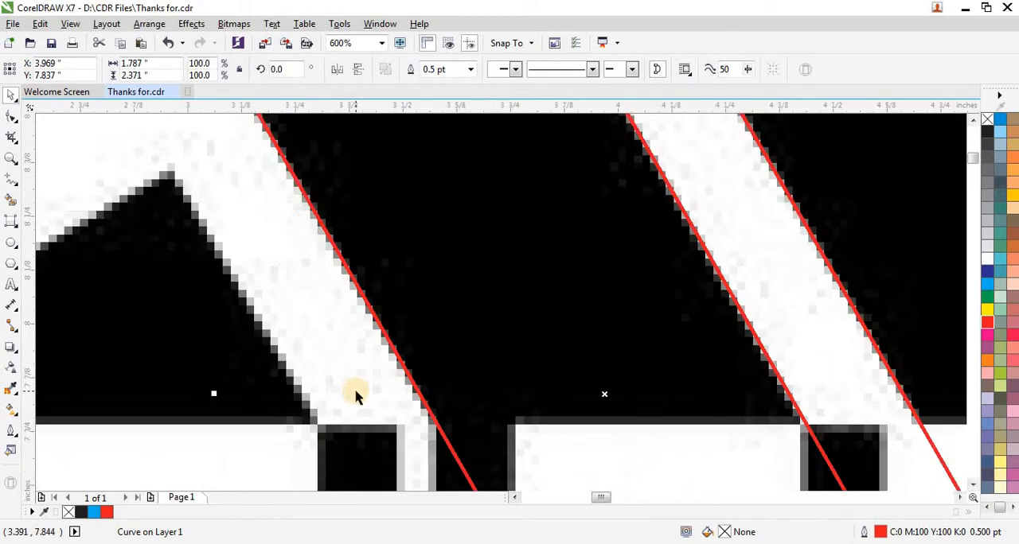
pyautogui.scroll(-2, 548, 336)
pyautogui.scroll(-2, 552, 341)
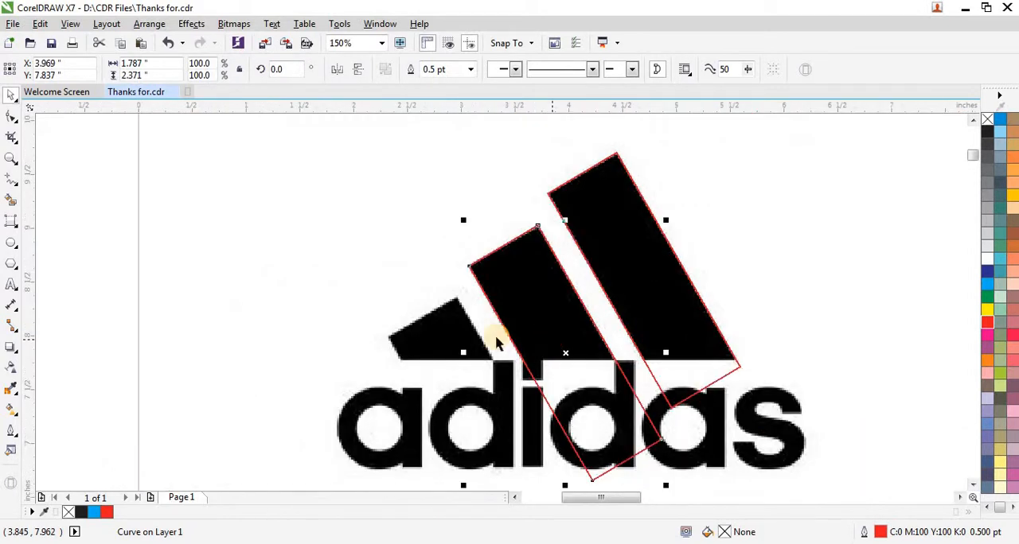
# - Duplicate the red outline of the tallest stripe and move the copy onto the shortest stripe, matching its upper corners
pyautogui.scroll(-1, 232, 285)
pyautogui.rightClick(234, 286)
pyautogui.click(275, 382)
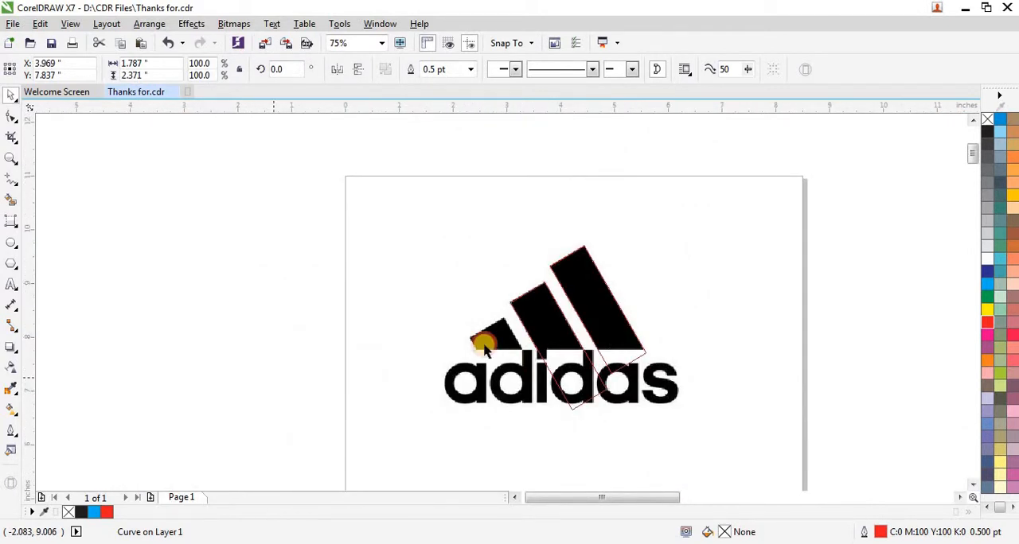
pyautogui.scroll(1, 608, 313)
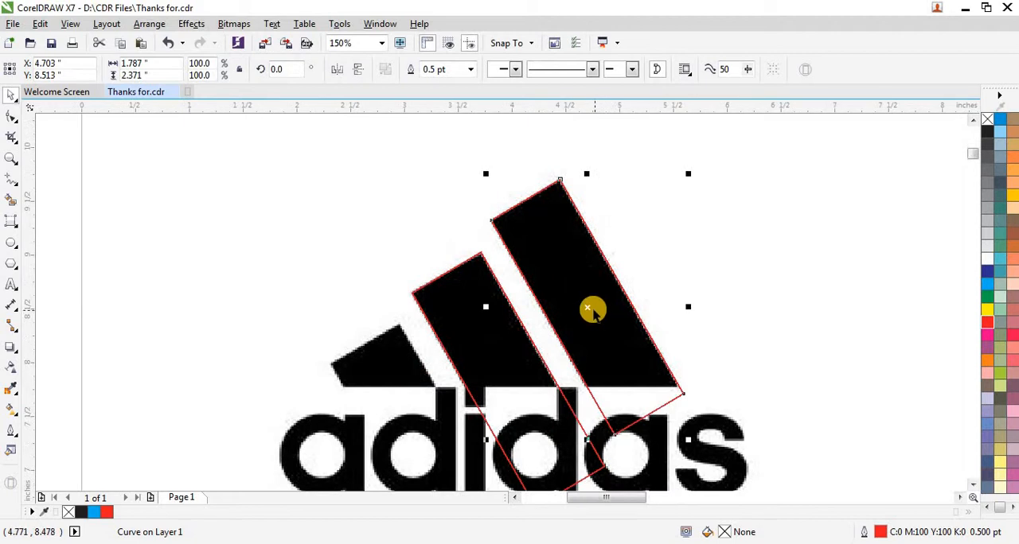
pyautogui.moveTo(589, 307); pyautogui.dragTo(426, 448)
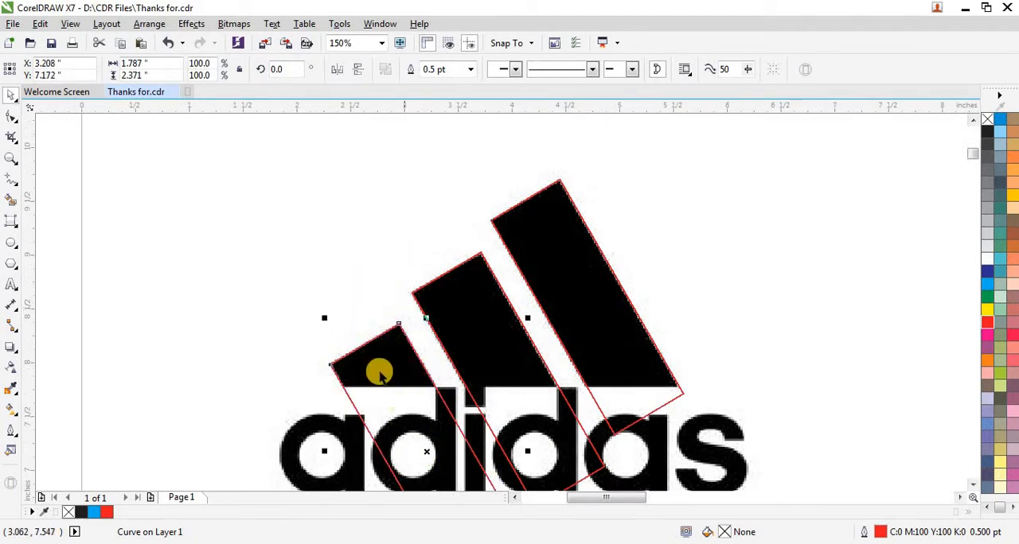
# - Fine-tune the position of the shortest stripe's outline so it follows the stripe's upper edge and sides
pyautogui.scroll(1, 361, 336)
pyautogui.scroll(1, 360, 335)
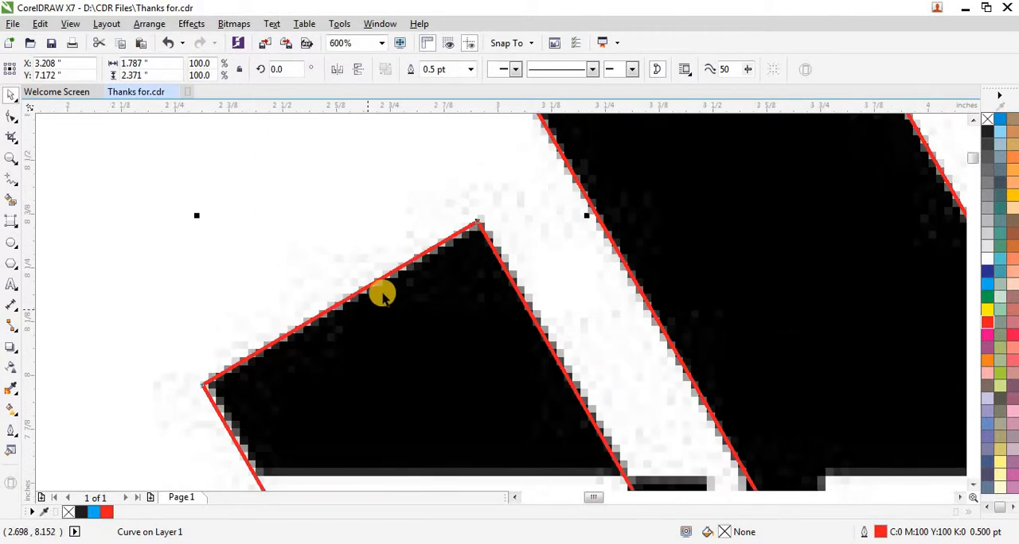
pyautogui.scroll(1, 385, 290)
pyautogui.scroll(1, 386, 291)
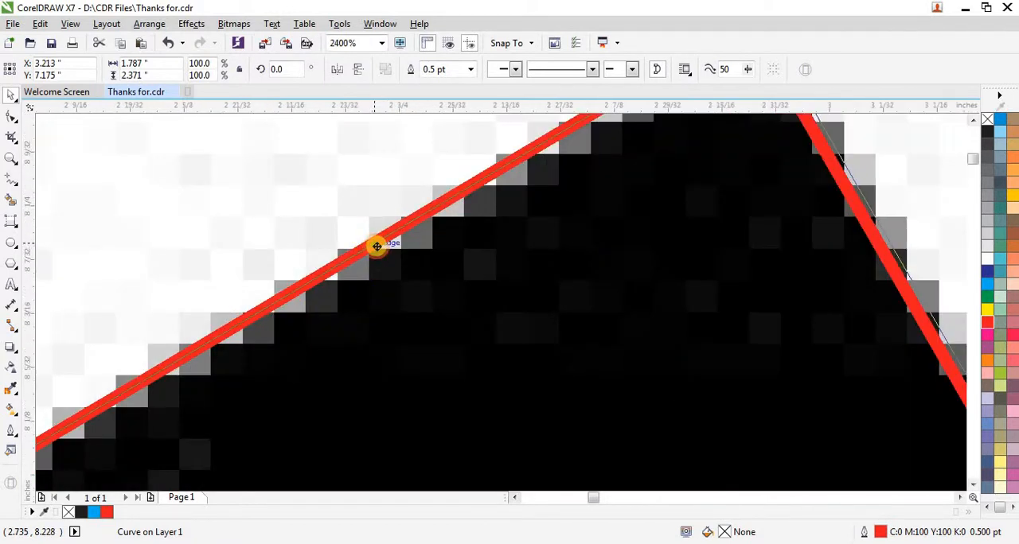
pyautogui.scroll(-2, 376, 246)
pyautogui.scroll(-1, 331, 318)
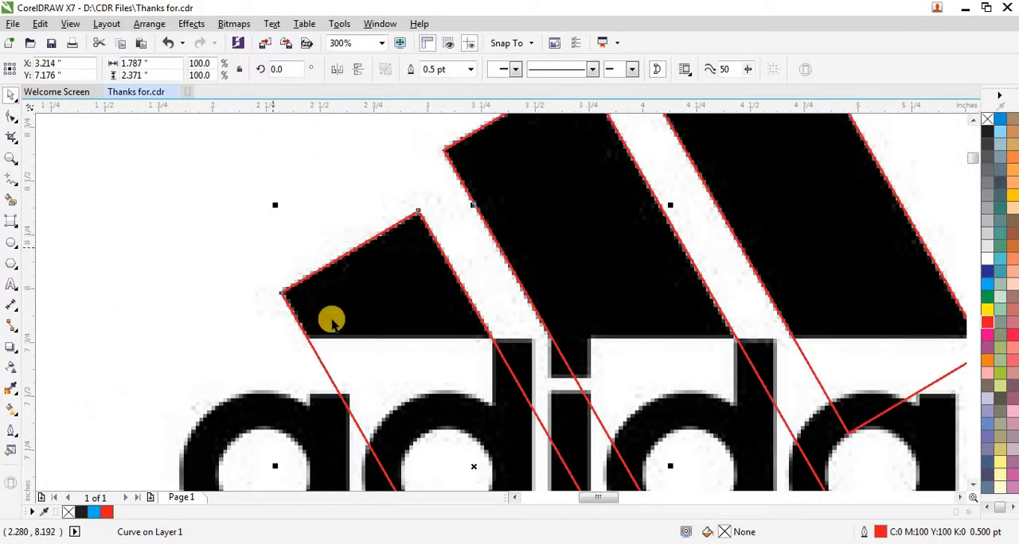
# - Draw a straight horizontal line about 6.4 inches long across the upper part of the logo with the Freehand tool
pyautogui.scroll(-2, 520, 419)
pyautogui.scroll(-2, 453, 334)
pyautogui.scroll(2, 452, 335)
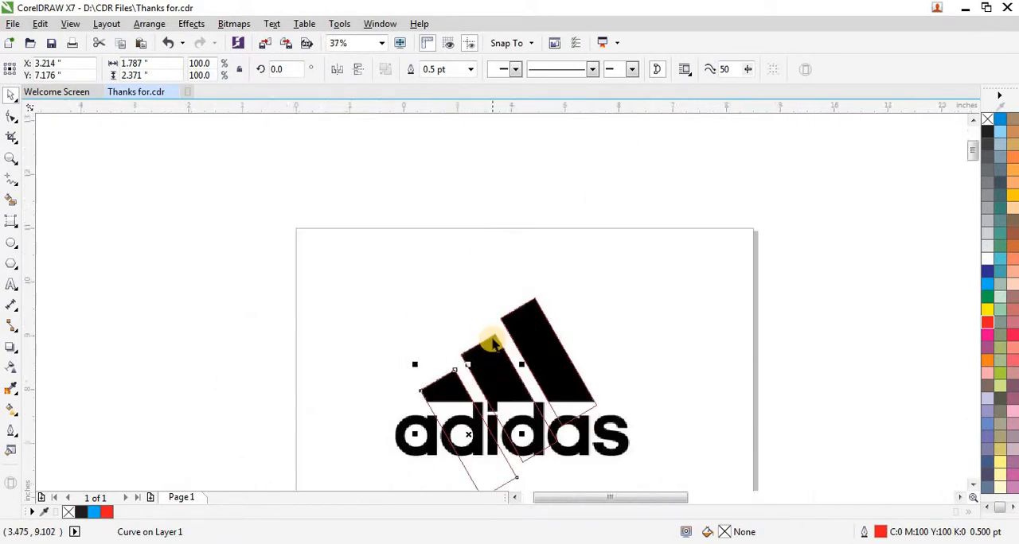
pyautogui.scroll(-1, 277, 261)
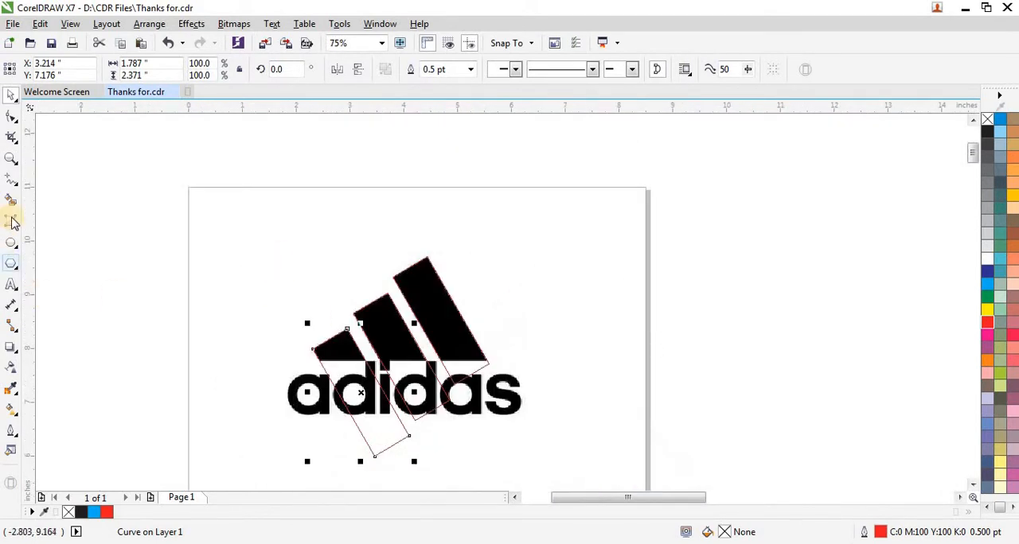
pyautogui.click(11, 186)
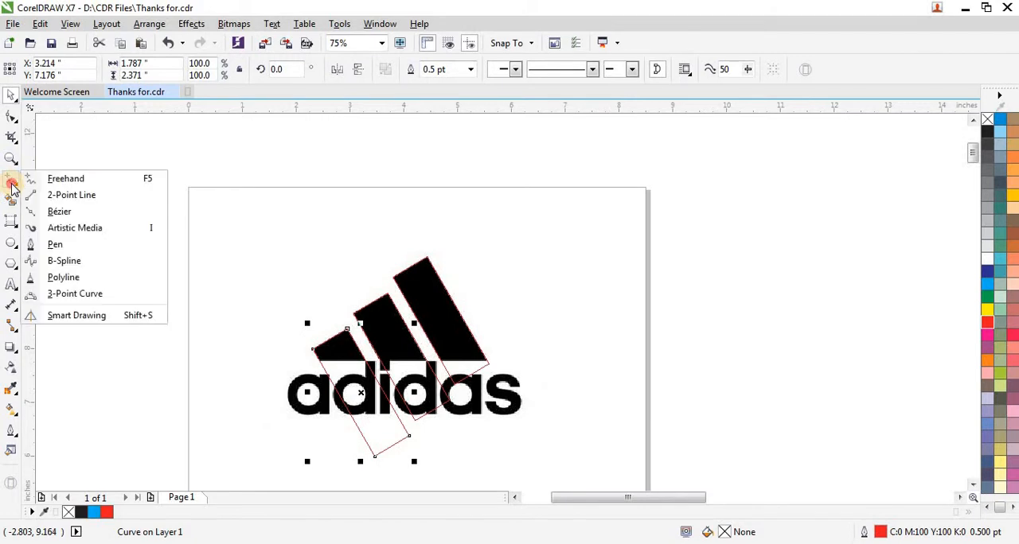
pyautogui.click(61, 175)
pyautogui.click(156, 280)
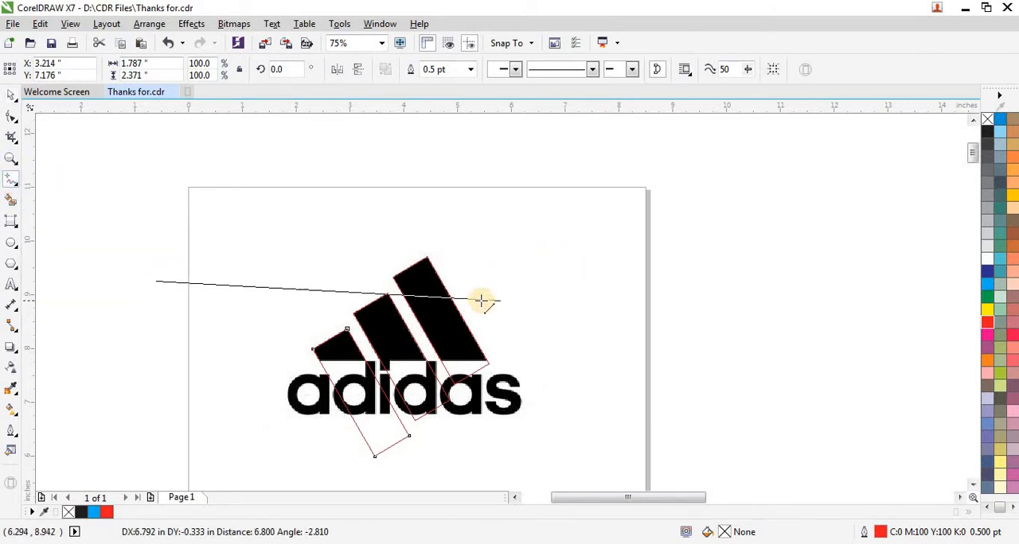
pyautogui.click(498, 279)
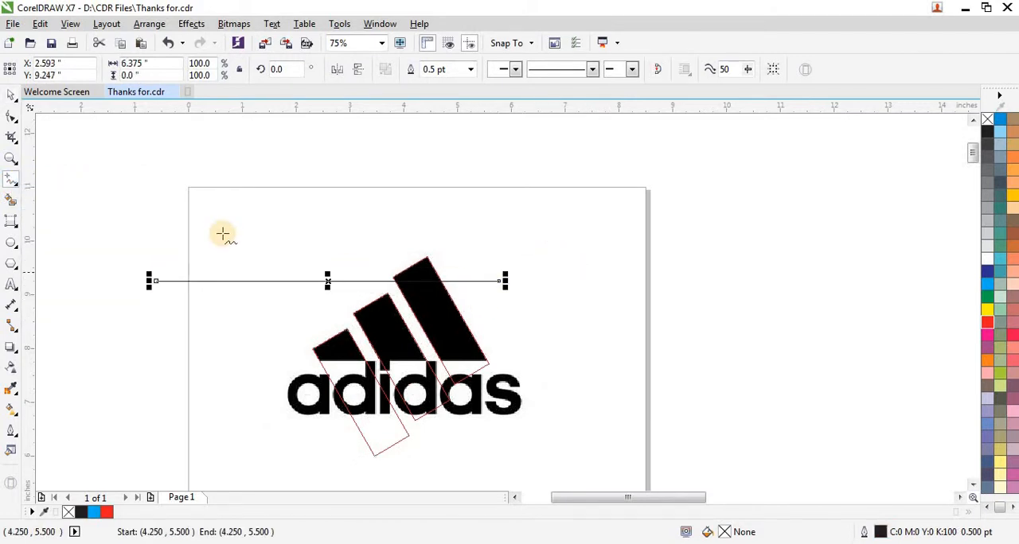
# - Move the horizontal line down onto the shared base edge of the three stripes so it crosses all three outlines
pyautogui.click(11, 96)
pyautogui.scroll(2, 395, 306)
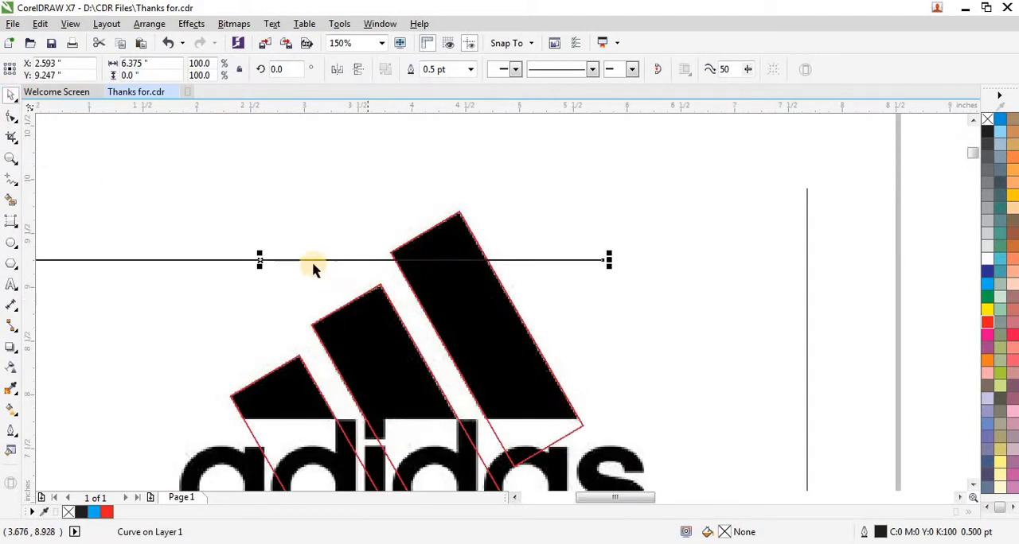
pyautogui.moveTo(257, 260); pyautogui.dragTo(407, 420)
pyautogui.scroll(6, 406, 419)
pyautogui.moveTo(446, 367); pyautogui.dragTo(455, 344)
pyautogui.scroll(-4, 453, 344)
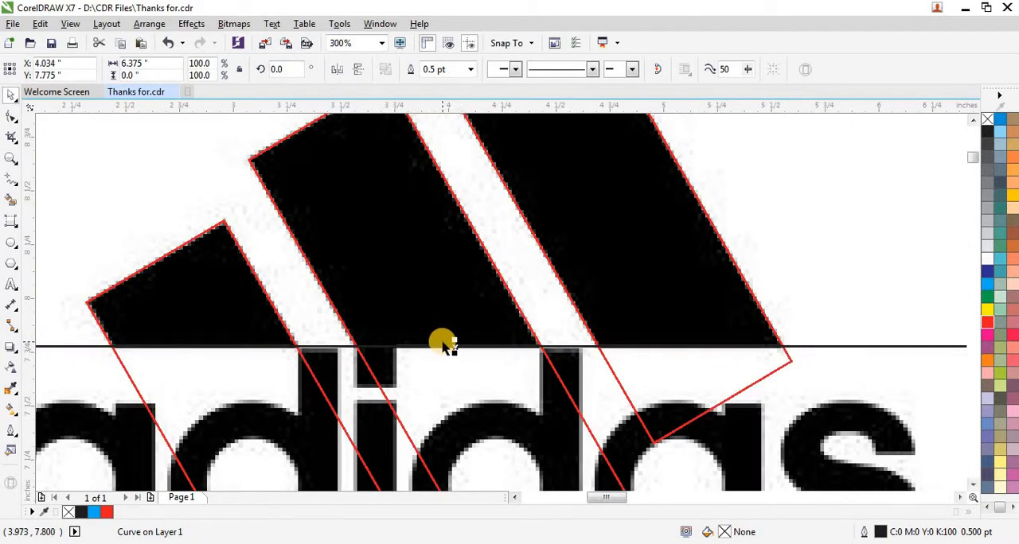
# - Smart-fill the three stripe areas above the base line with blue and no outline
pyautogui.scroll(-2, 432, 387)
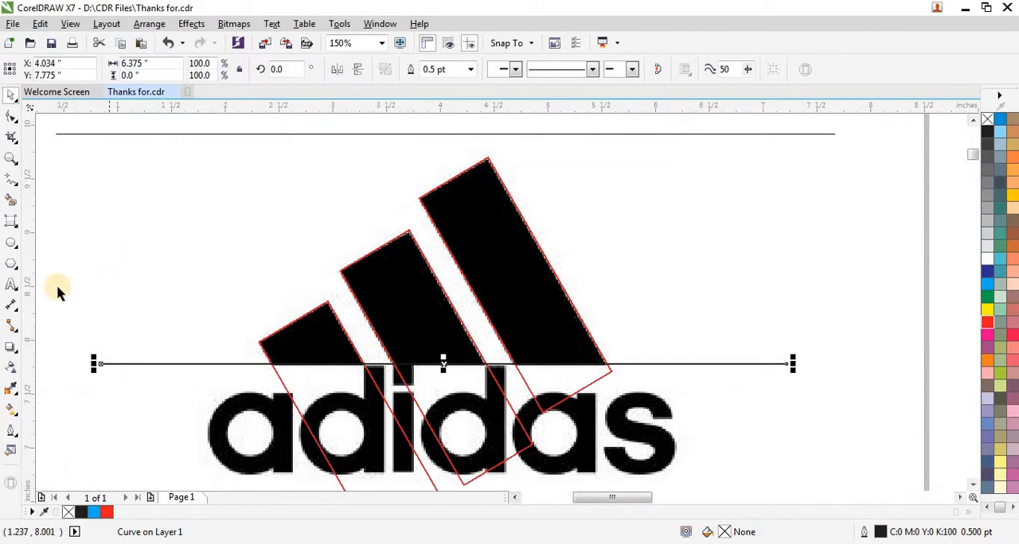
pyautogui.click(11, 200)
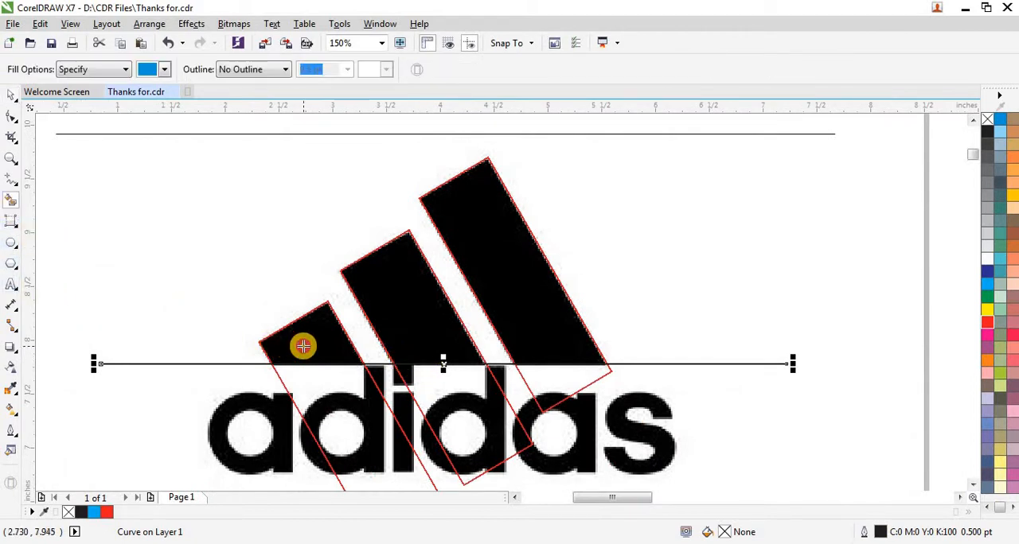
pyautogui.click(302, 345)
pyautogui.click(411, 303)
pyautogui.click(503, 273)
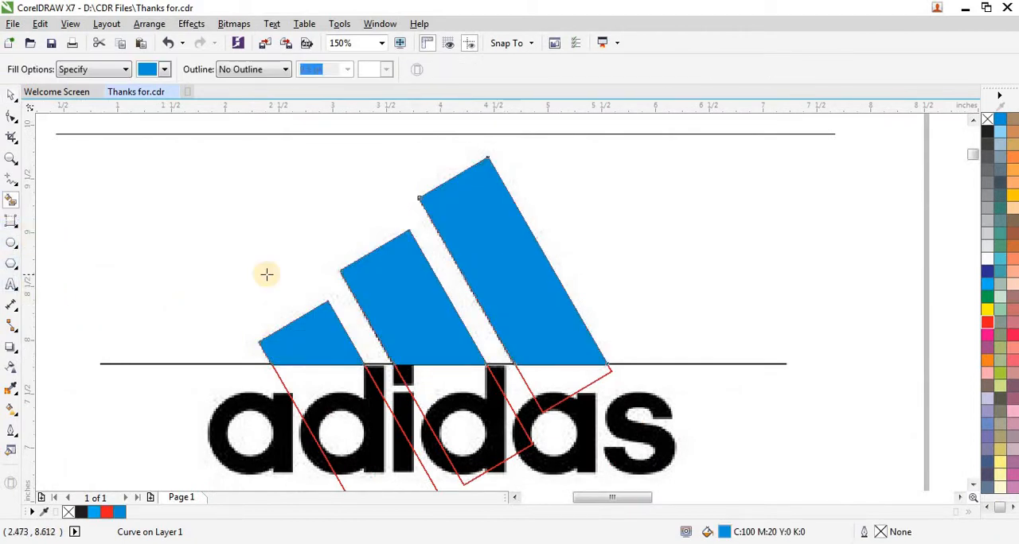
# - Delete the horizontal base line and the three red outlines, leaving only the blue stripe shapes
pyautogui.scroll(-2, 303, 277)
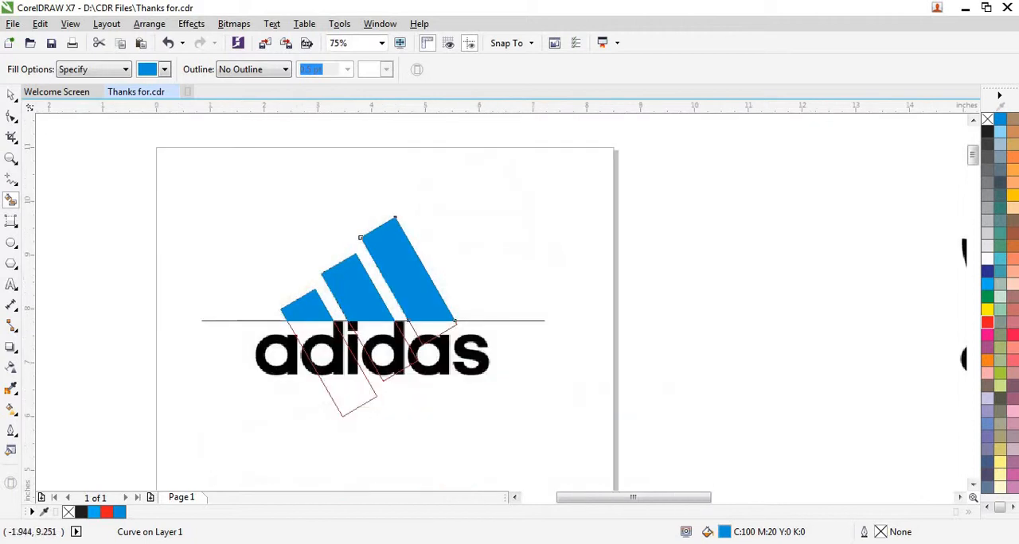
pyautogui.click(11, 95)
pyautogui.click(132, 278)
pyautogui.moveTo(135, 292); pyautogui.dragTo(603, 449)
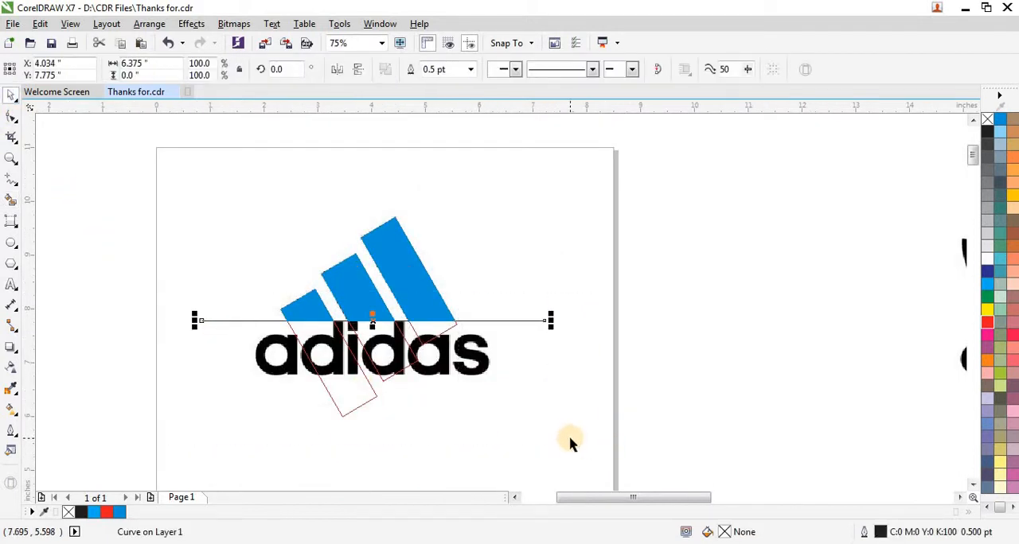
pyautogui.click(377, 406)
pyautogui.click(366, 405)
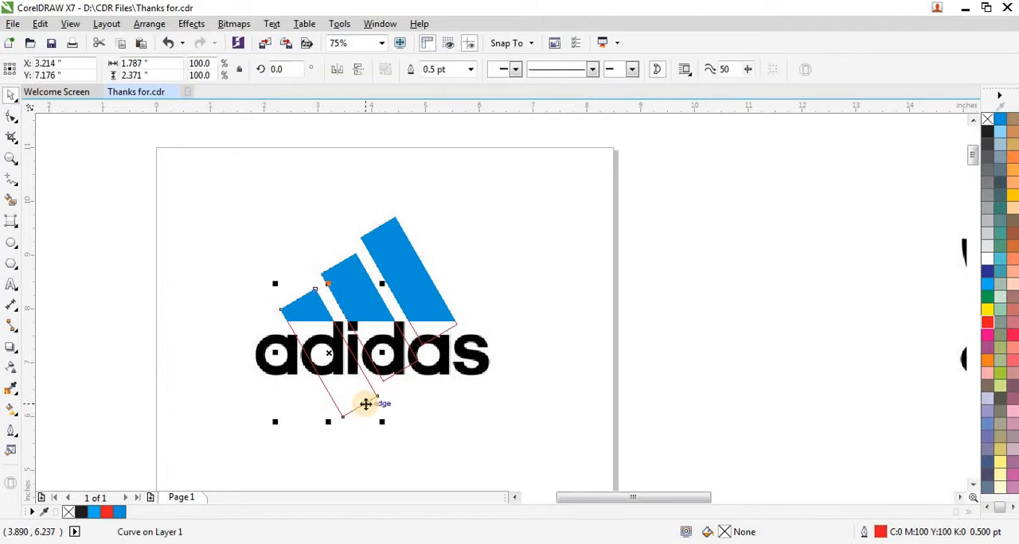
pyautogui.click(380, 385)
pyautogui.click(398, 354)
pyautogui.click(425, 344)
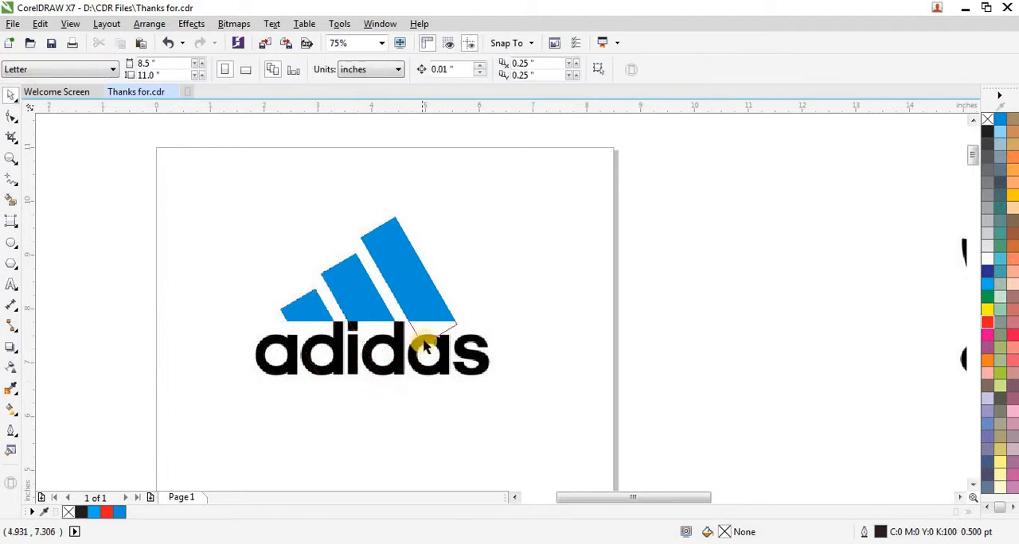
pyautogui.click(425, 344)
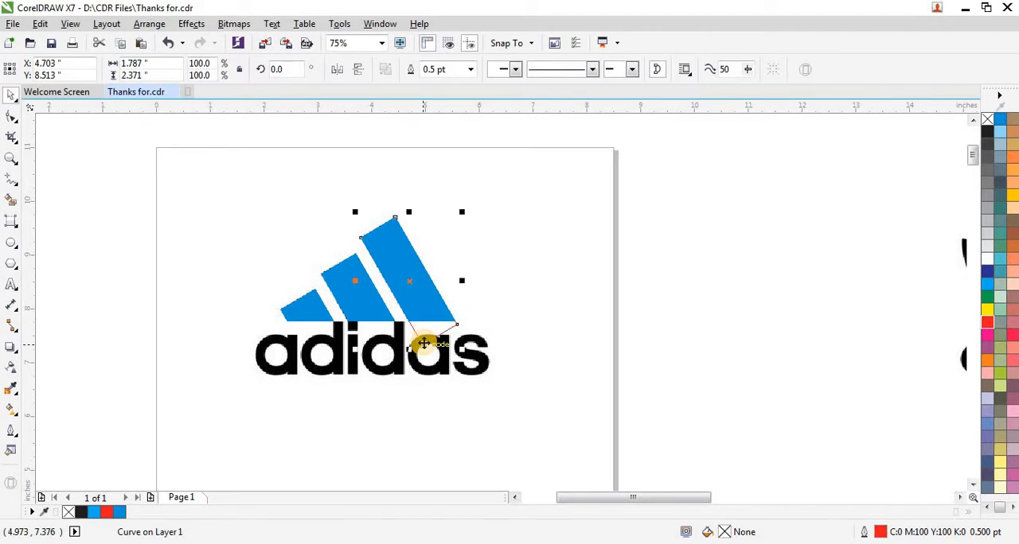
pyautogui.click(424, 345)
# - Draw a circle about 0.49 inch across over the hole of the first letter a and give it a red outline
pyautogui.scroll(2, 299, 362)
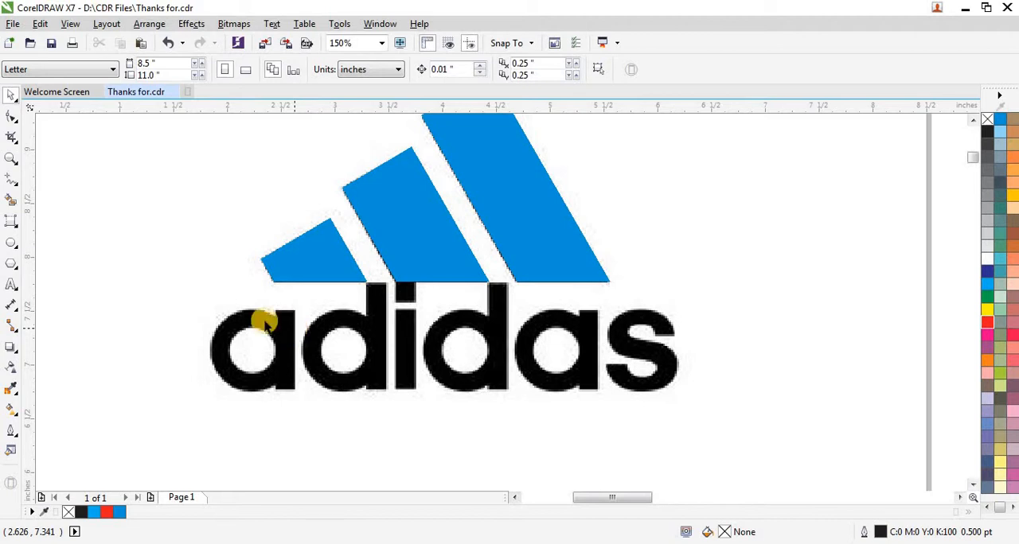
pyautogui.scroll(2, 227, 319)
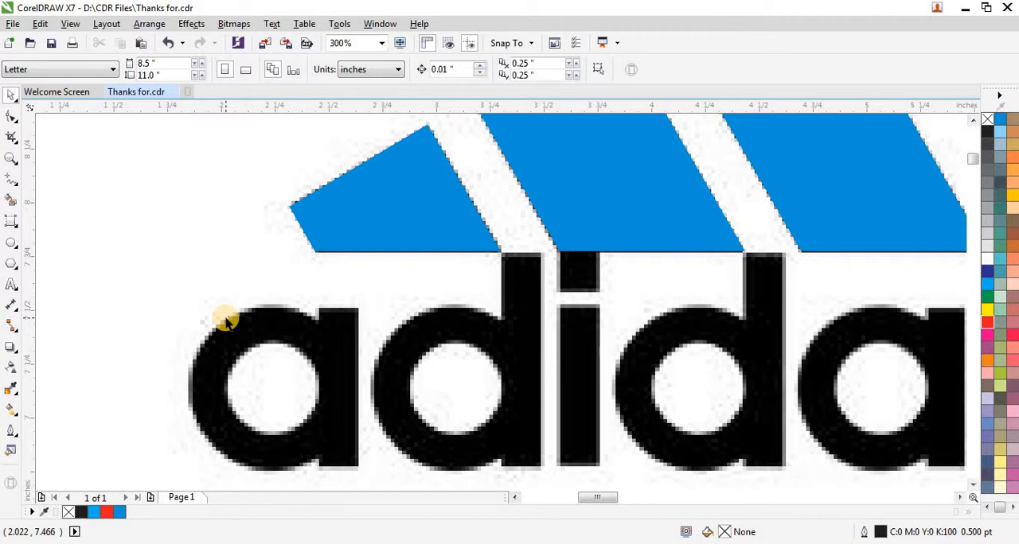
pyautogui.click(11, 246)
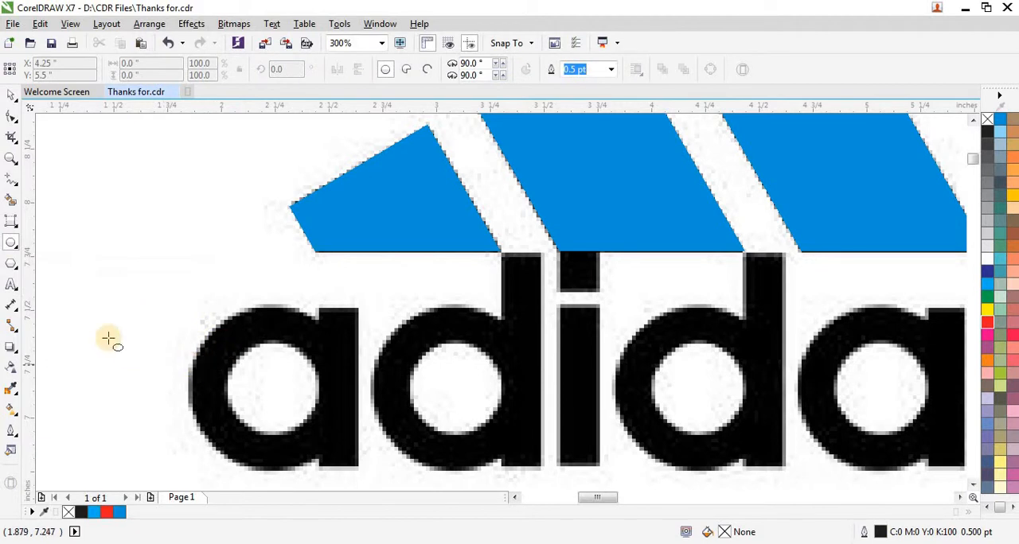
pyautogui.scroll(-2, 287, 273)
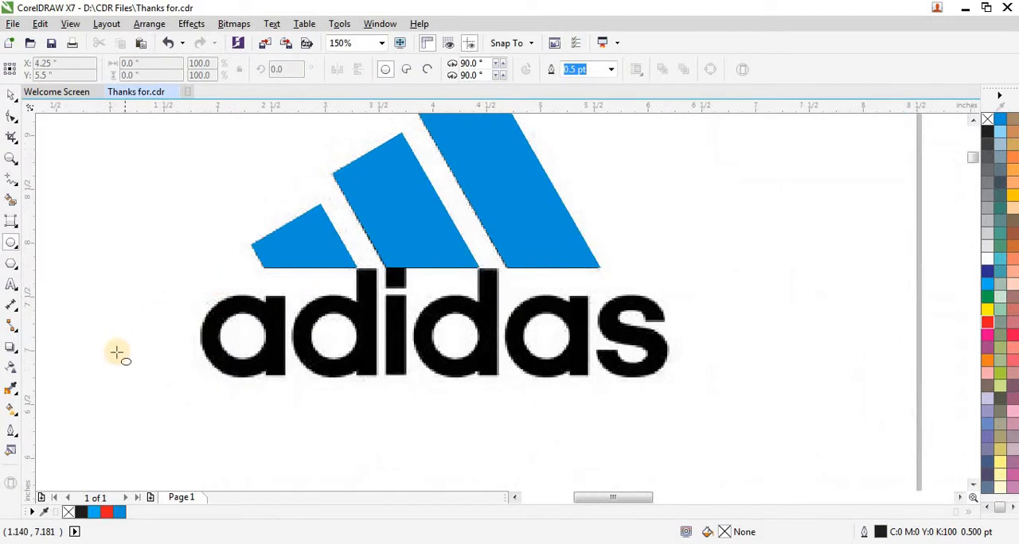
pyautogui.moveTo(117, 352)
pyautogui.mouseDown()
pyautogui.moveTo(170, 415)
pyautogui.moveTo(160, 405)
pyautogui.moveTo(242, 337)
pyautogui.mouseUp()
pyautogui.scroll(4, 242, 337)
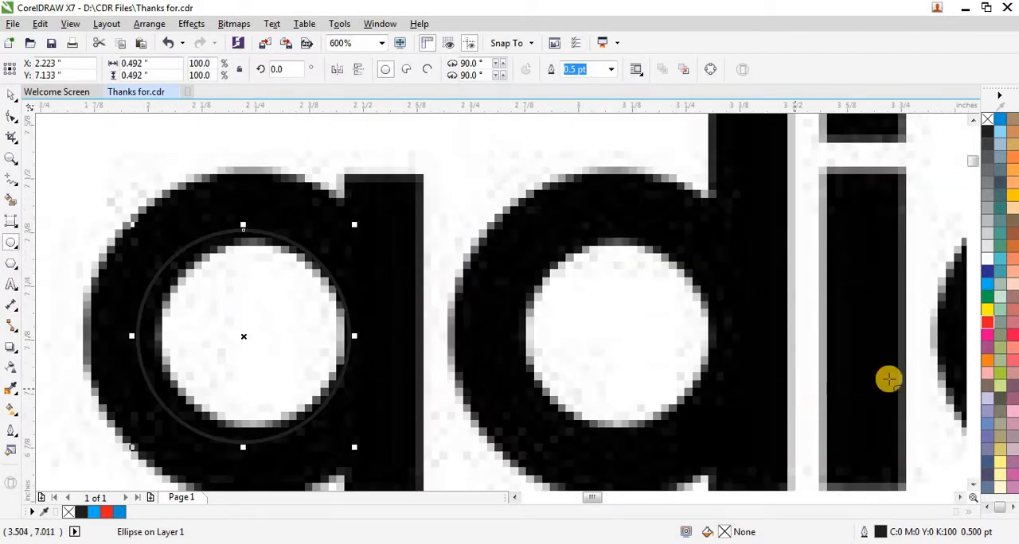
pyautogui.rightClick(988, 323)
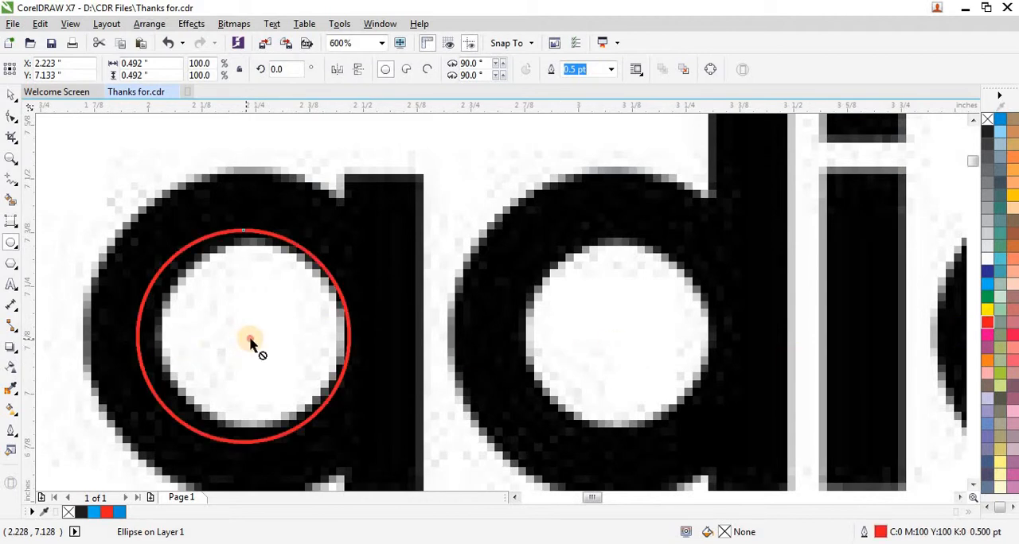
pyautogui.moveTo(250, 340); pyautogui.dragTo(251, 340)
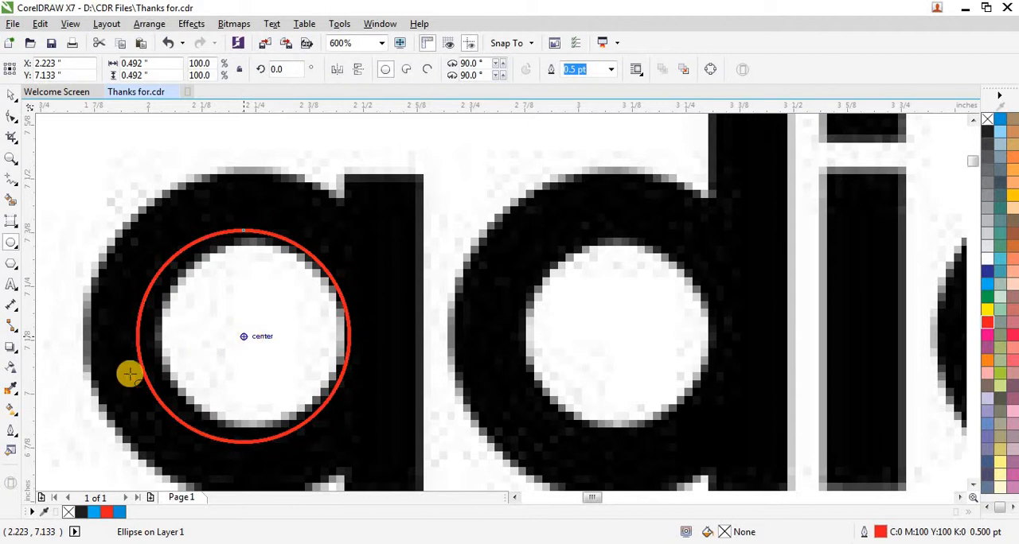
# - Shrink the red circle to about 0.42 inch across so it matches the edge of the first a's hole
pyautogui.click(11, 97)
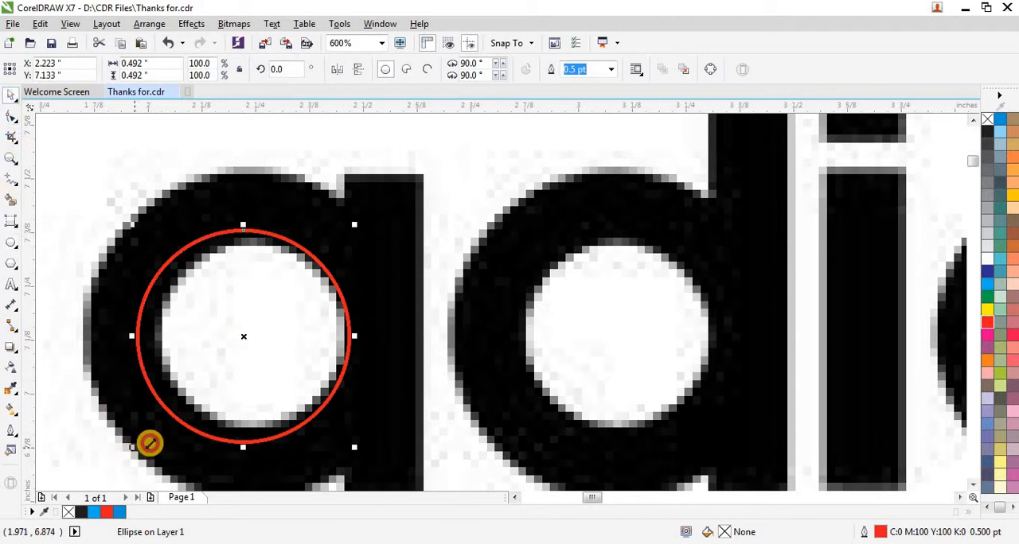
pyautogui.moveTo(136, 446); pyautogui.dragTo(152, 459)
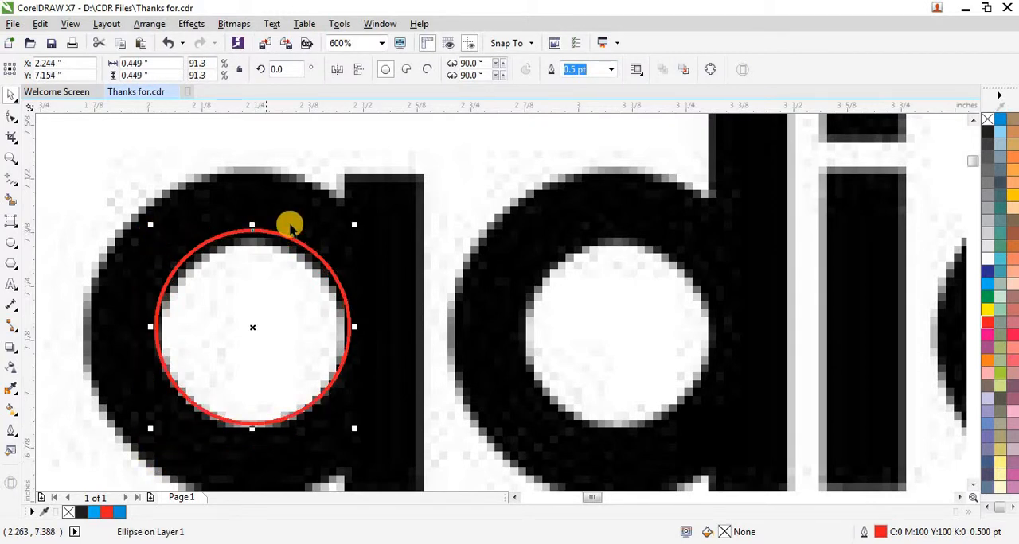
pyautogui.moveTo(356, 224); pyautogui.dragTo(352, 233)
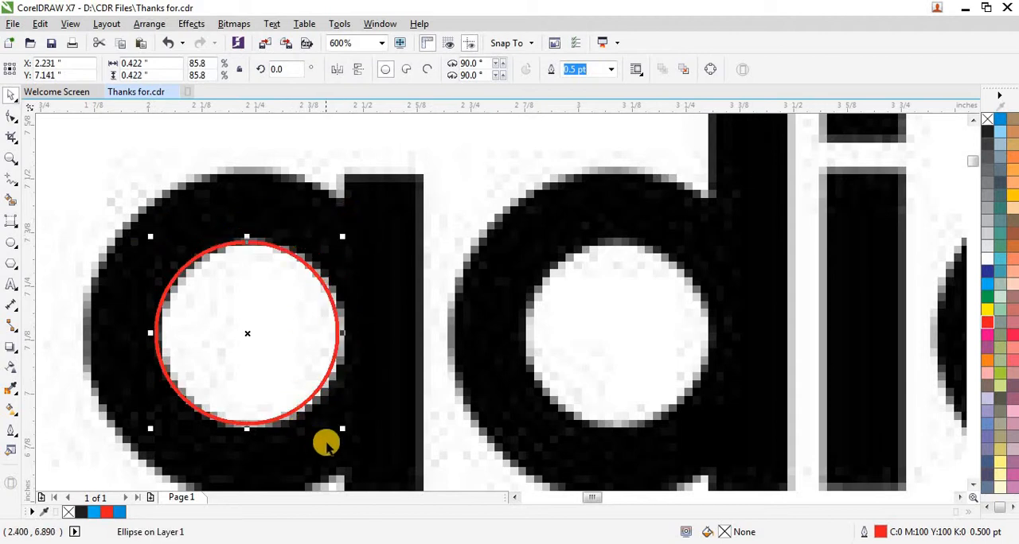
pyautogui.scroll(1, 324, 441)
pyautogui.moveTo(355, 411); pyautogui.dragTo(360, 415)
pyautogui.scroll(-1, 371, 407)
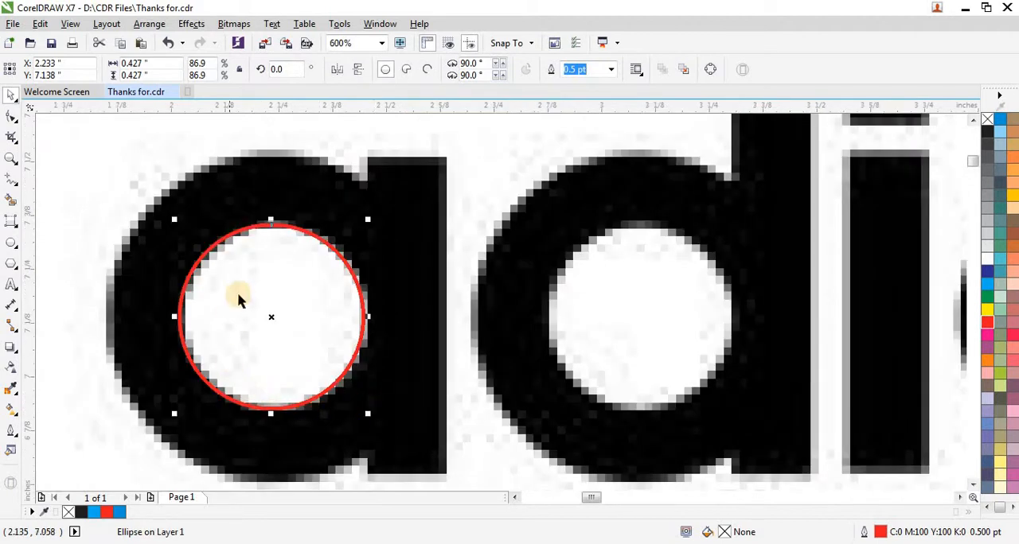
pyautogui.scroll(1, 179, 225)
pyautogui.scroll(1, 177, 221)
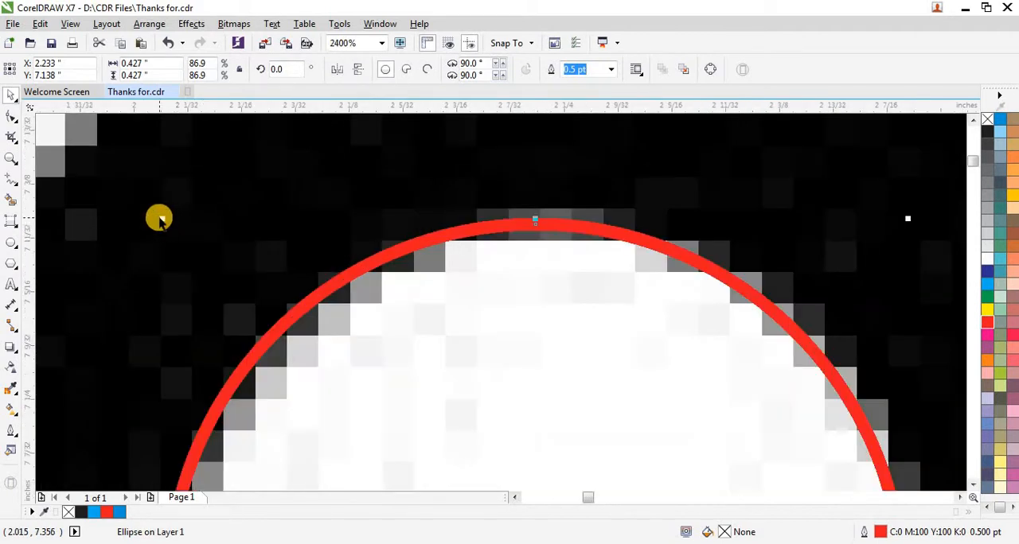
pyautogui.moveTo(161, 219); pyautogui.dragTo(167, 230)
pyautogui.scroll(-2, 183, 200)
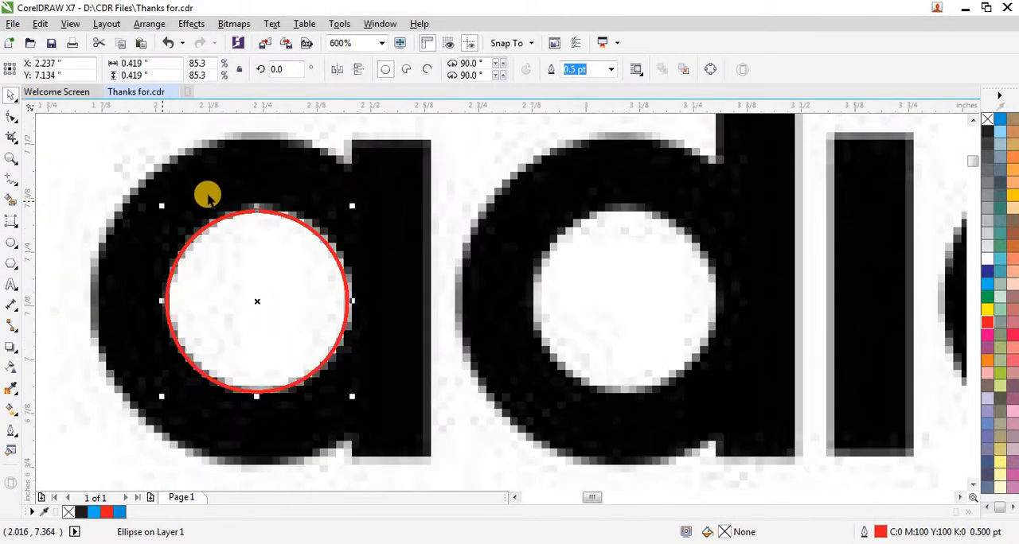
pyautogui.scroll(-1, 327, 331)
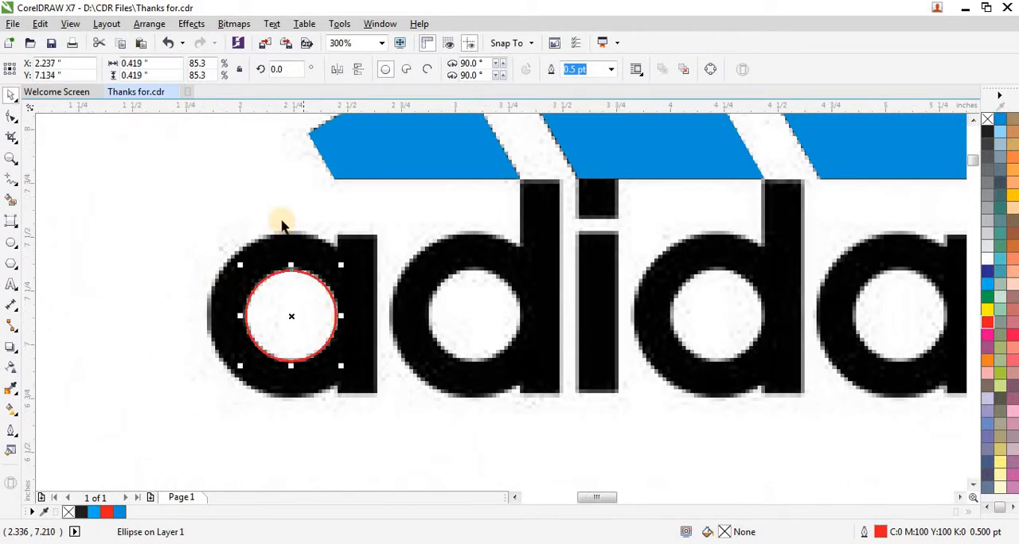
# - Make an enlarged concentric copy of the red circle, about 0.77 inch across, along the first a's outer edge
pyautogui.scroll(1, 288, 268)
pyautogui.scroll(-1, 306, 240)
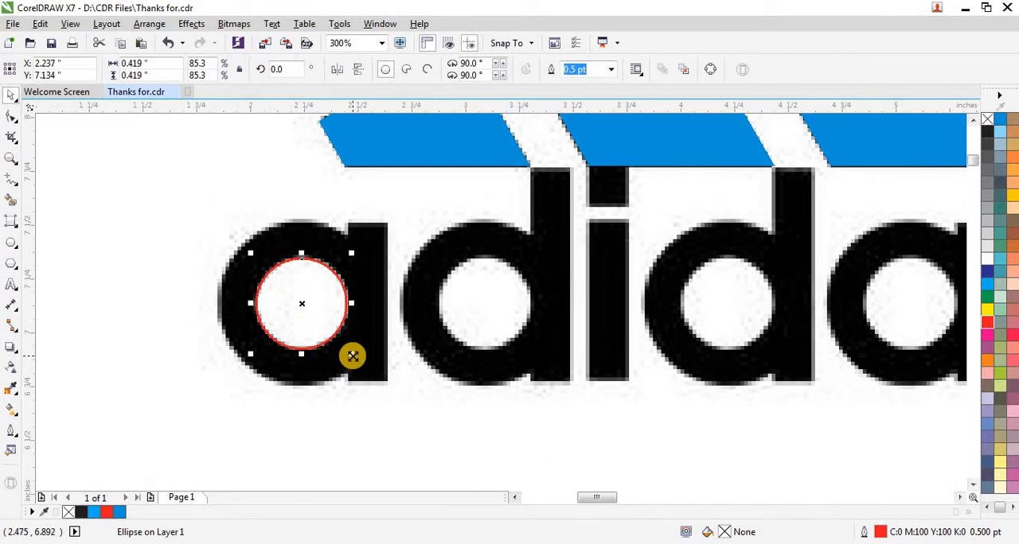
pyautogui.moveTo(353, 356); pyautogui.dragTo(390, 399)
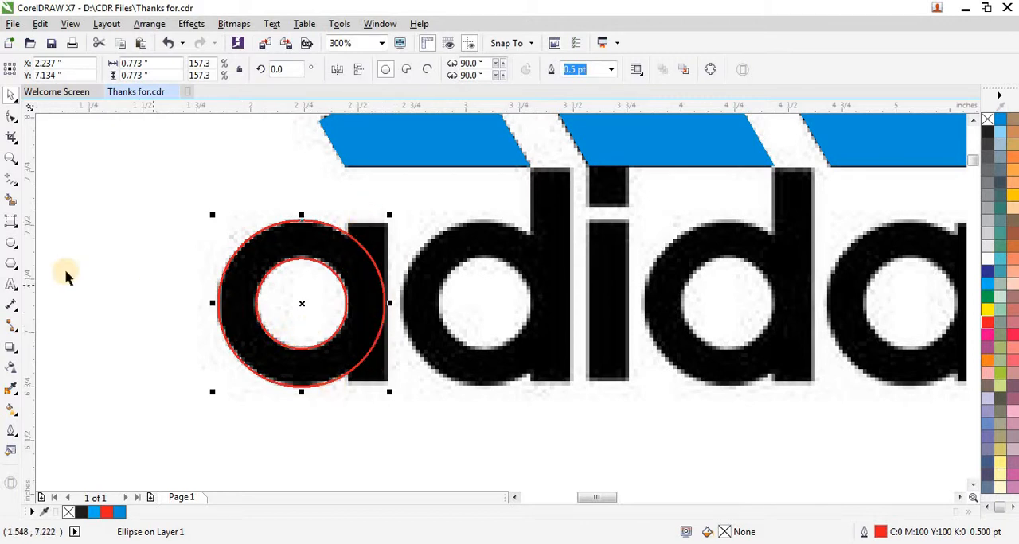
# - Draw a rectangle about 0.17 by 0.52 inch and move it onto the first a's stem, aligned with the stem's upper-left corner
pyautogui.click(19, 228)
pyautogui.click(64, 215)
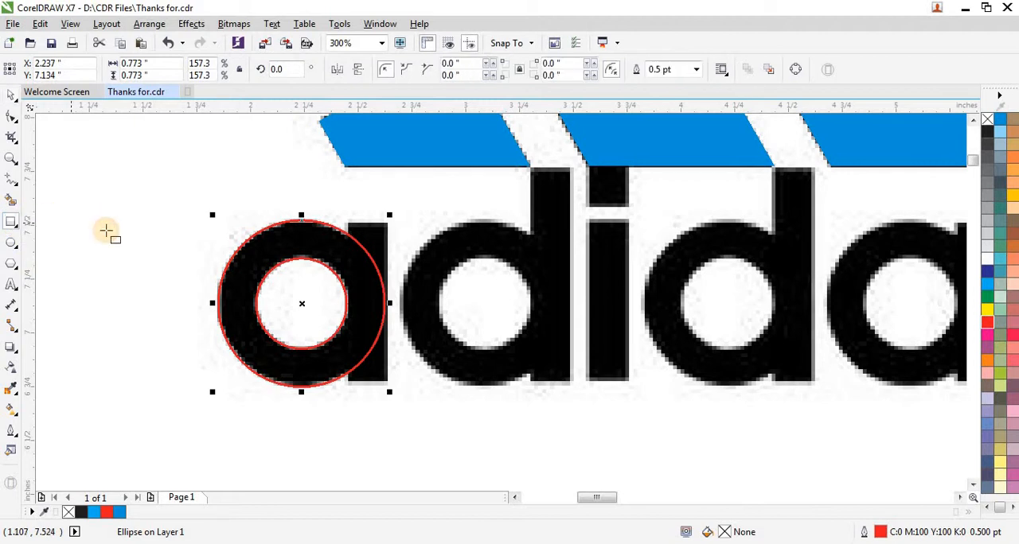
pyautogui.moveTo(100, 225); pyautogui.dragTo(137, 340)
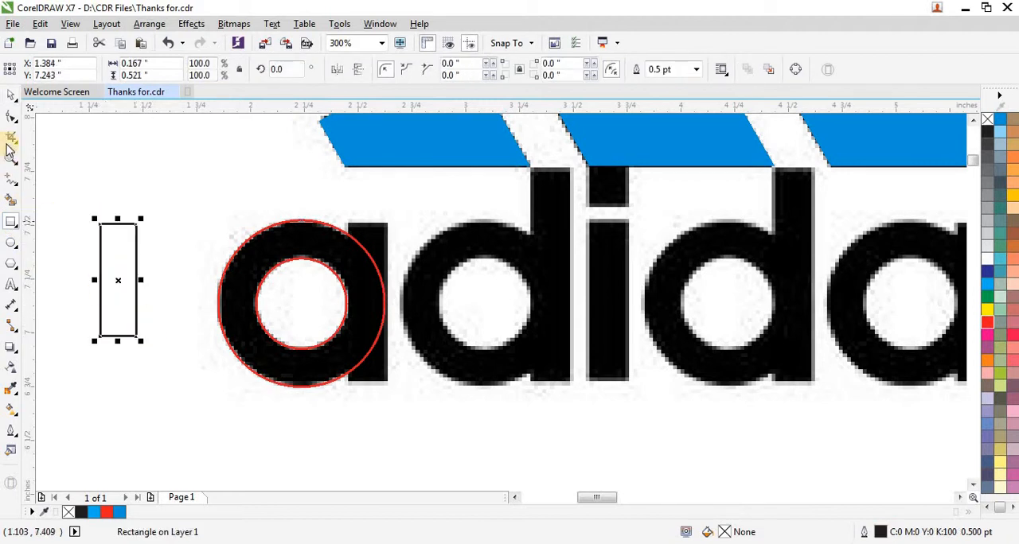
pyautogui.click(8, 100)
pyautogui.moveTo(117, 282); pyautogui.dragTo(368, 278)
pyautogui.scroll(2, 348, 224)
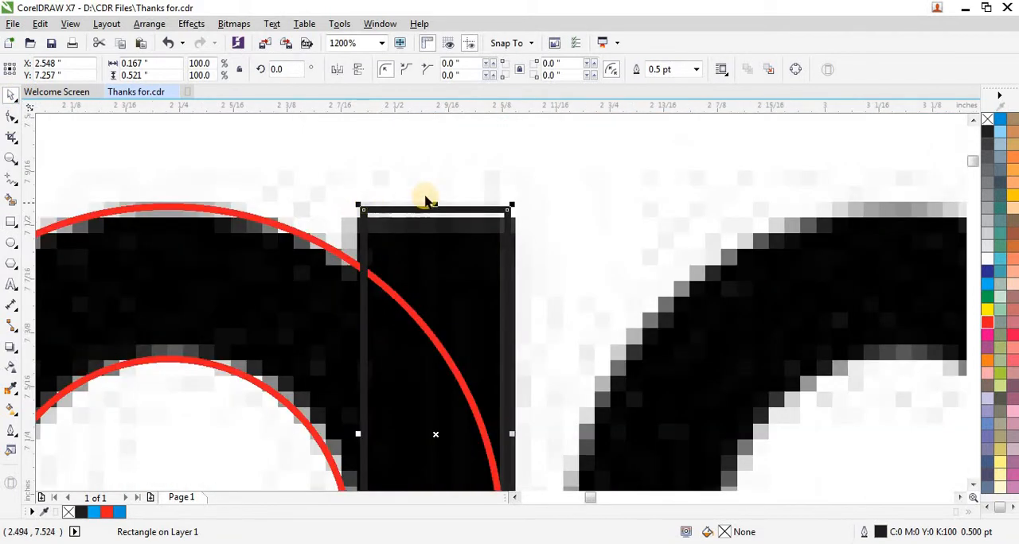
pyautogui.scroll(1, 461, 206)
pyautogui.moveTo(491, 222); pyautogui.dragTo(474, 236)
pyautogui.scroll(-1, 337, 200)
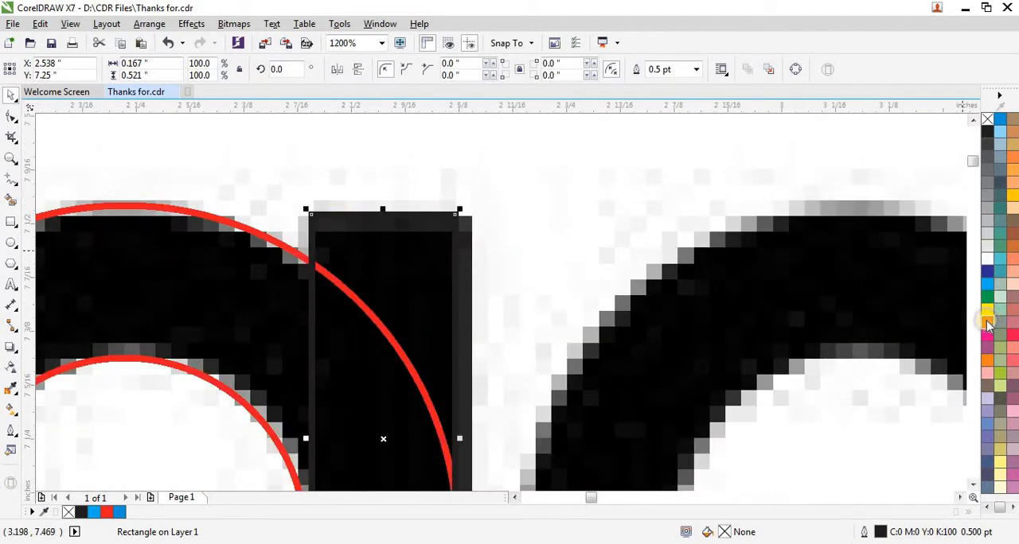
# - Give the rectangle a red outline and stretch it to about 0.18 by 0.74 inch to cover the first a's stem
pyautogui.rightClick(987, 323)
pyautogui.scroll(-1, 370, 207)
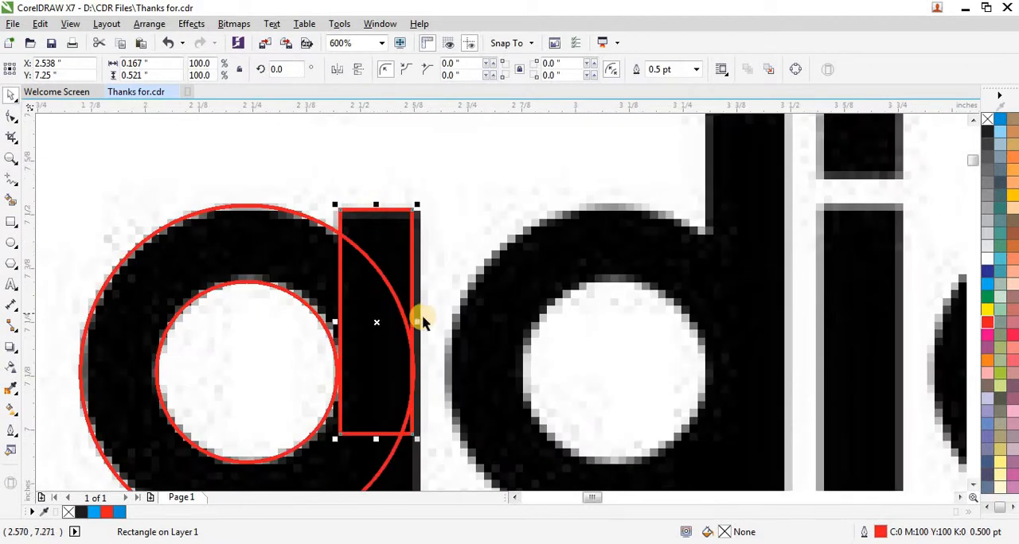
pyautogui.scroll(1, 421, 321)
pyautogui.moveTo(406, 326); pyautogui.dragTo(390, 424)
pyautogui.scroll(-2, 406, 280)
pyautogui.scroll(1, 390, 363)
pyautogui.scroll(-1, 341, 406)
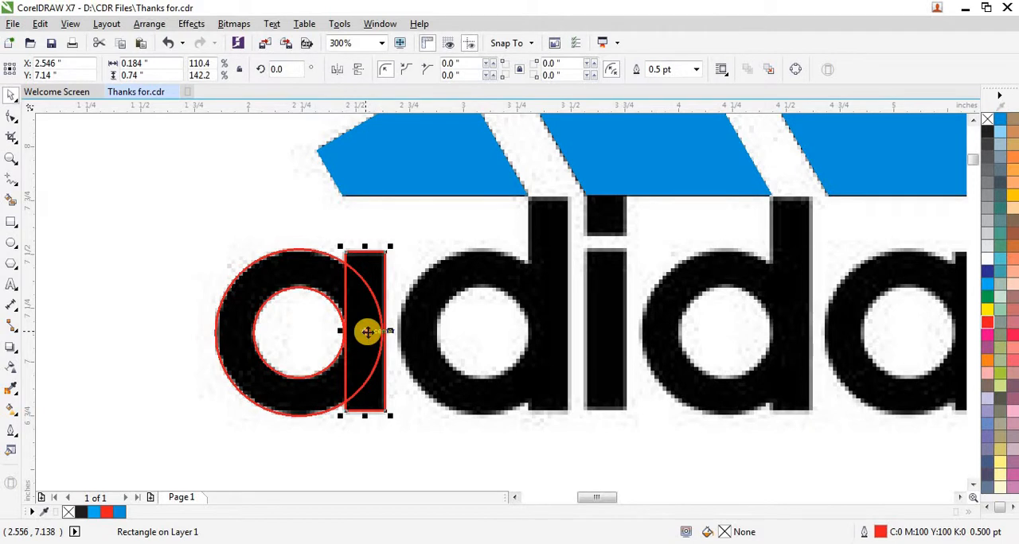
# - Copy the first a's stem rectangle and place the copy over the stem of the letter i
pyautogui.moveTo(367, 332); pyautogui.dragTo(605, 329)
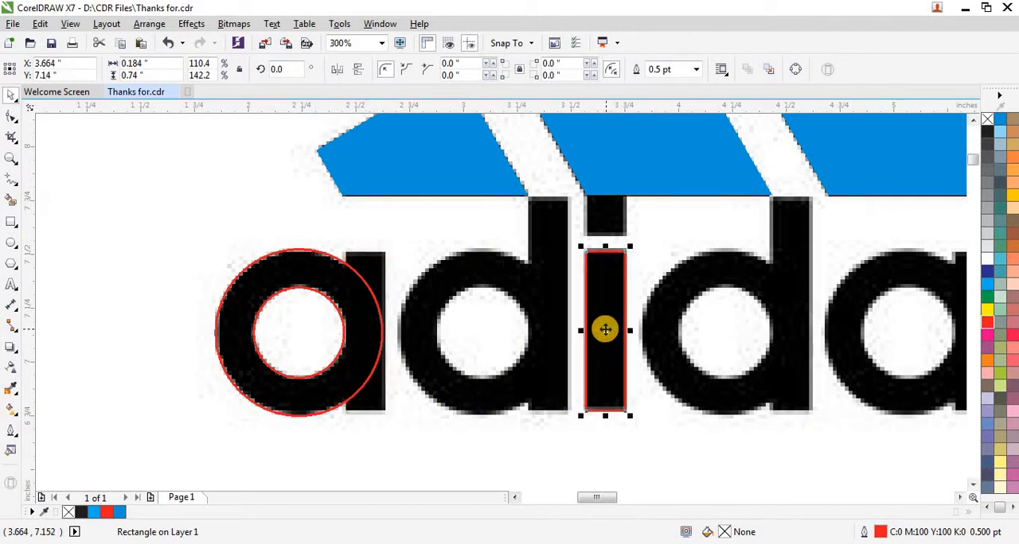
pyautogui.hotkey('ctrl', 'z')
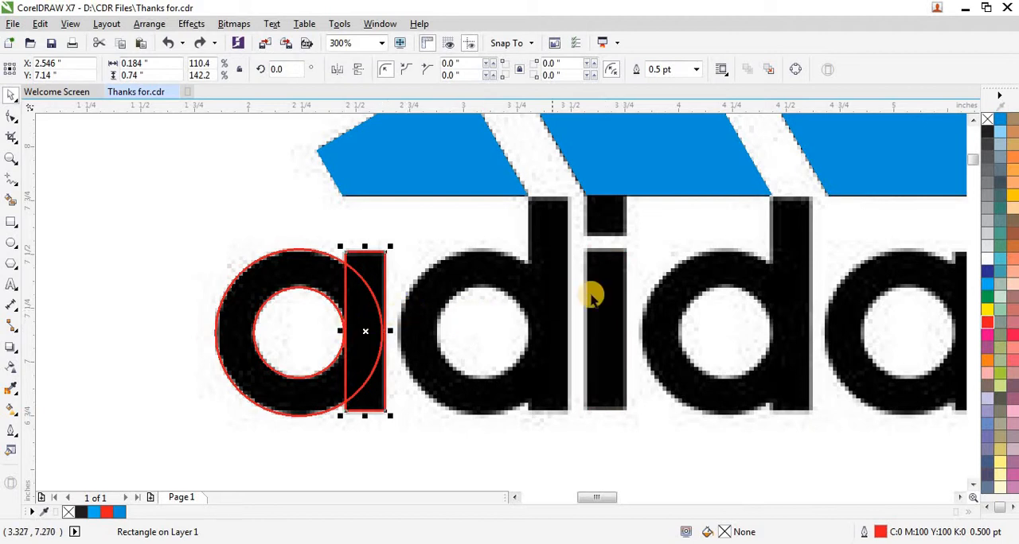
pyautogui.rightClick(345, 363)
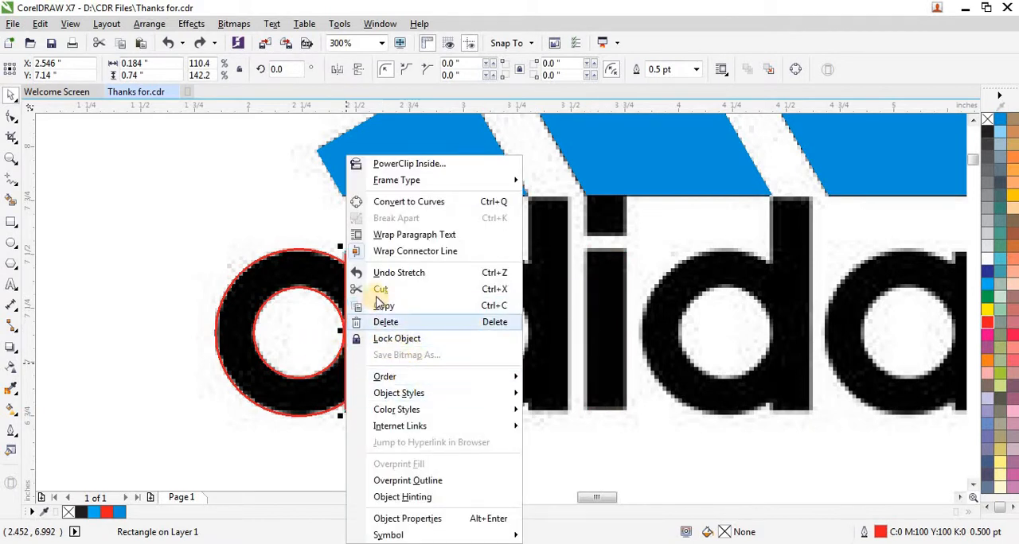
pyautogui.click(384, 306)
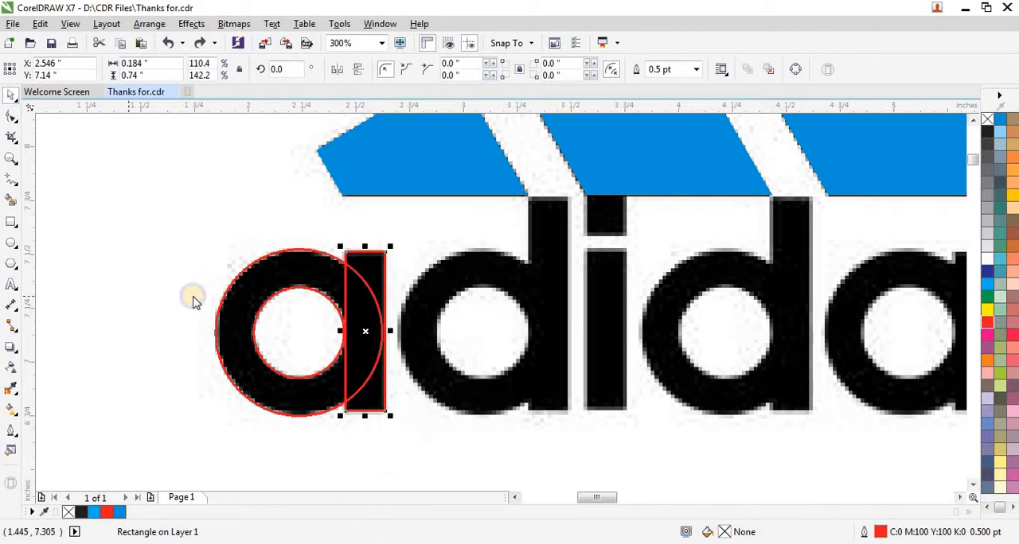
pyautogui.rightClick(195, 300)
pyautogui.scroll(-2, 556, 288)
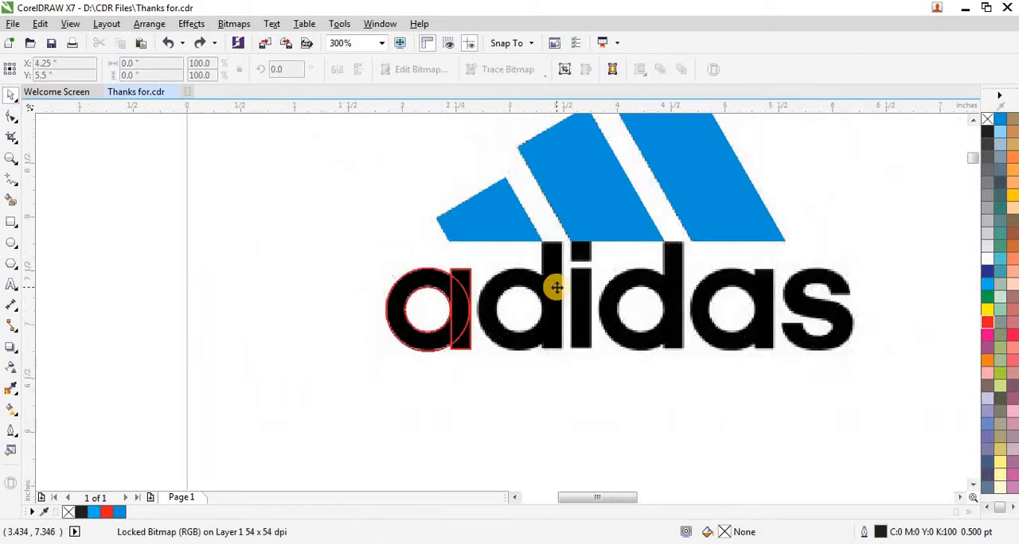
pyautogui.rightClick(227, 298)
pyautogui.click(367, 390)
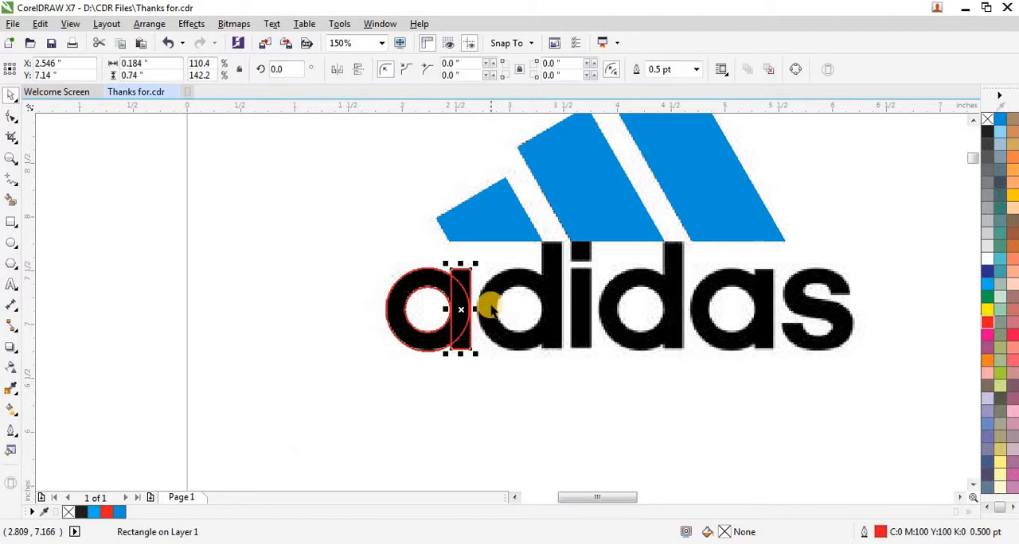
pyautogui.scroll(2, 482, 301)
pyautogui.moveTo(430, 312); pyautogui.dragTo(672, 315)
pyautogui.scroll(6, 660, 227)
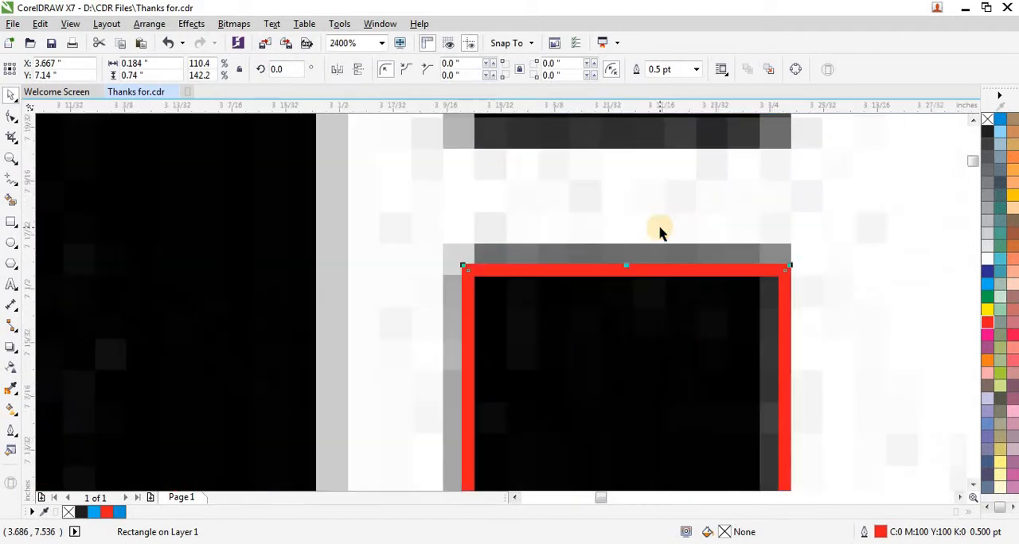
# - Stretch the i's stem rectangle upward to about 0.75 inch high so it meets the stem's upper edge
pyautogui.moveTo(624, 268); pyautogui.dragTo(625, 253)
pyautogui.scroll(-1, 625, 254)
pyautogui.scroll(-1, 624, 257)
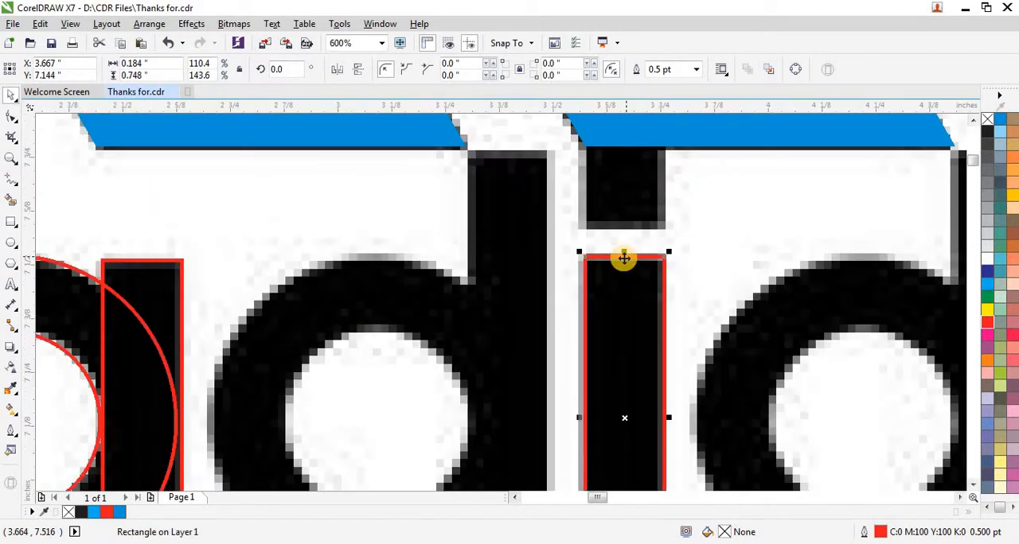
pyautogui.scroll(-1, 624, 258)
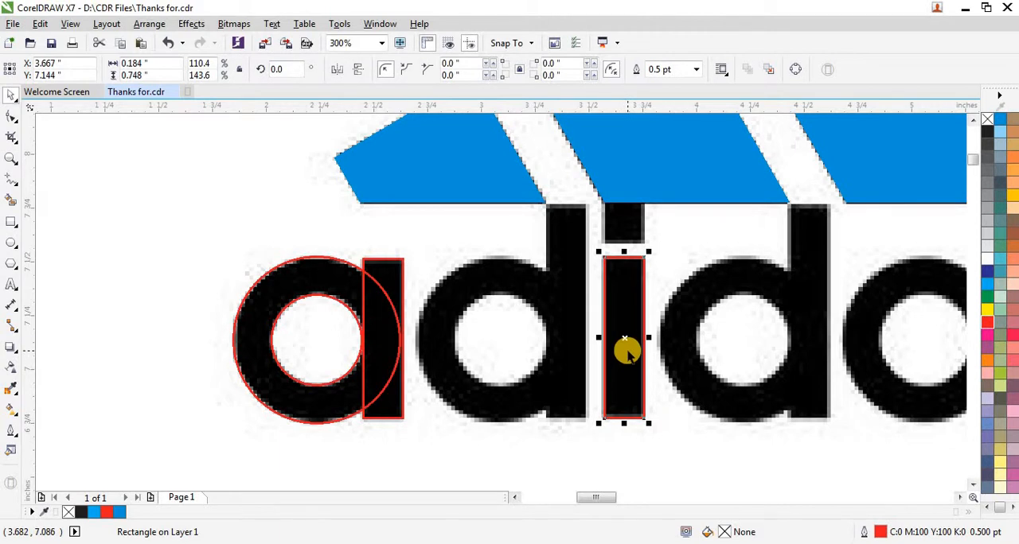
# - Copy the i's stem rectangle and paste the duplicate in place
pyautogui.scroll(-1, 628, 414)
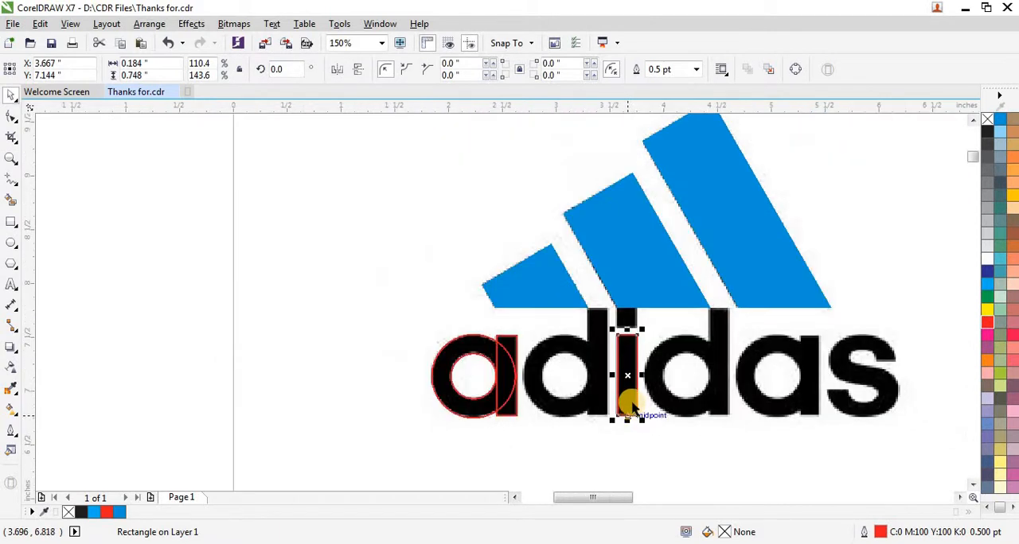
pyautogui.rightClick(626, 374)
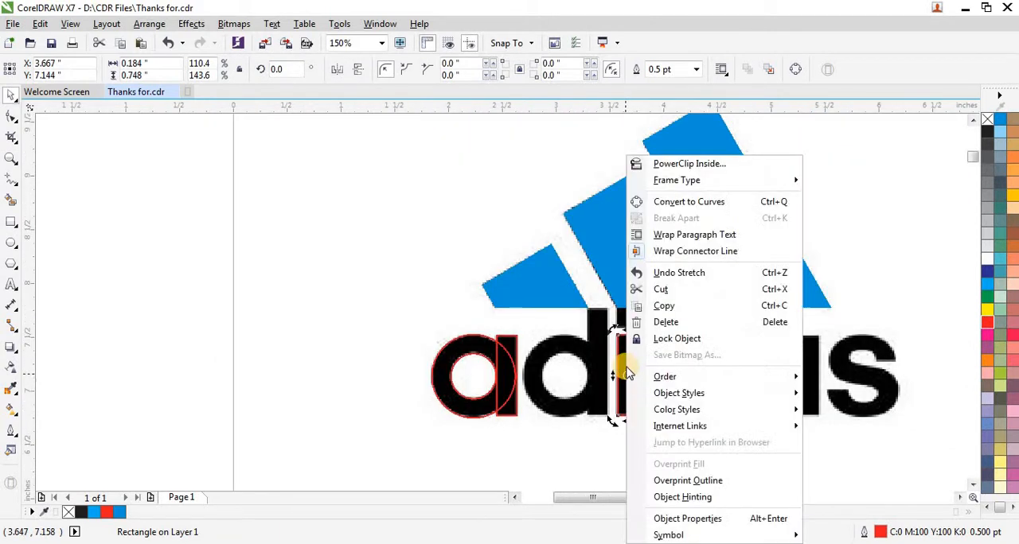
pyautogui.click(676, 303)
pyautogui.rightClick(99, 340)
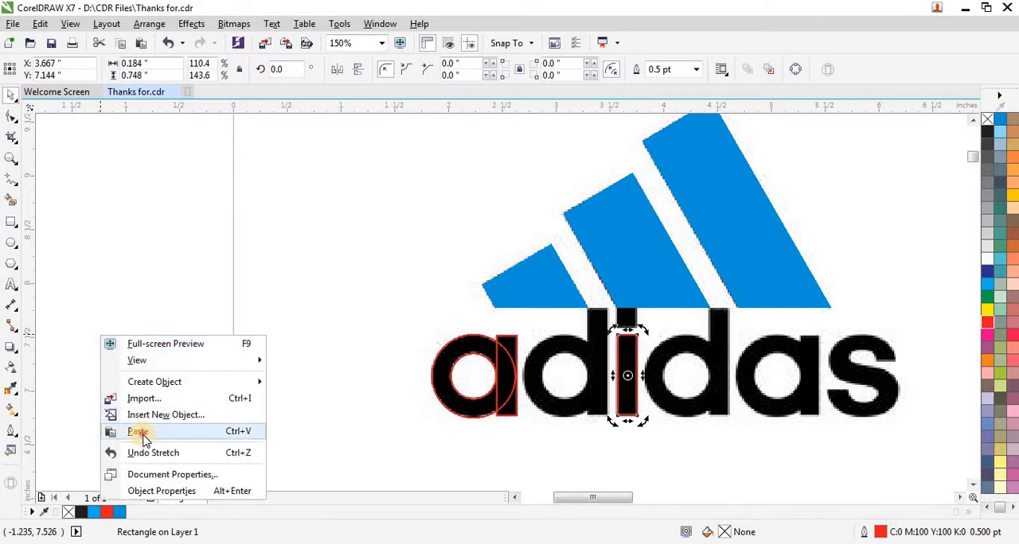
pyautogui.click(141, 432)
pyautogui.scroll(1, 619, 340)
pyautogui.press('Escape')
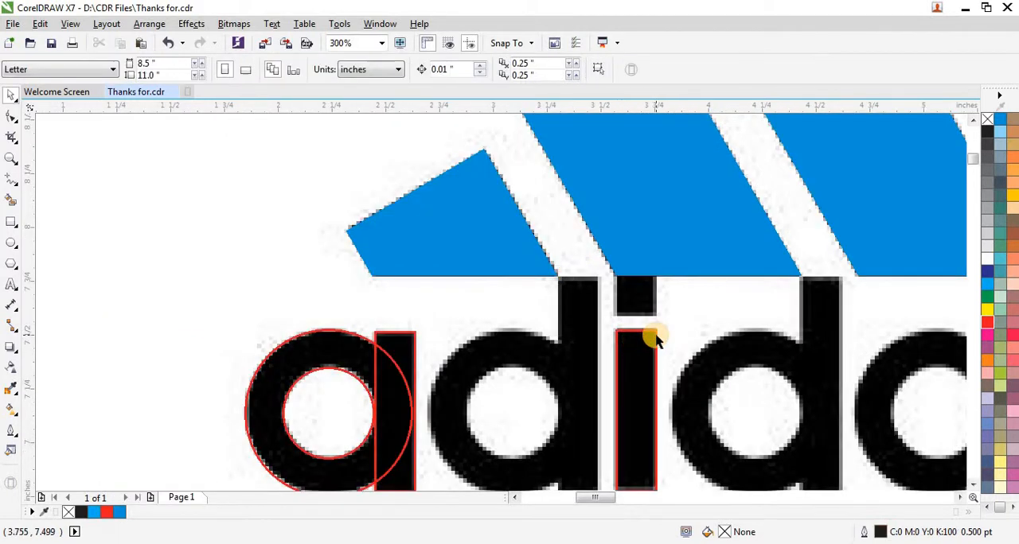
# - Move the duplicate rectangle straight up until its top edge meets the base of the middle blue stripe
pyautogui.scroll(1, 650, 338)
pyautogui.click(654, 350)
pyautogui.moveTo(655, 351); pyautogui.dragTo(649, 325)
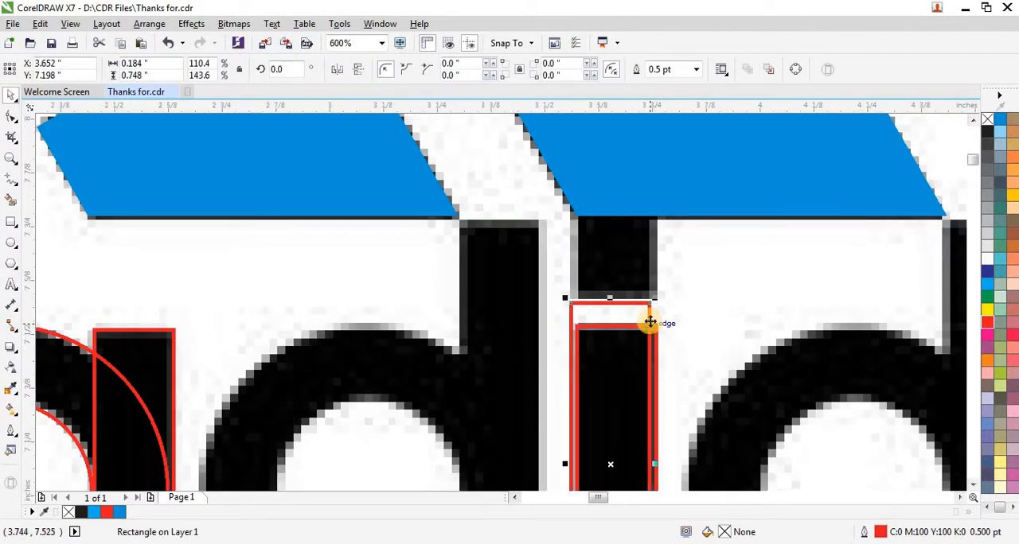
pyautogui.hotkey('ctrl', 'z')
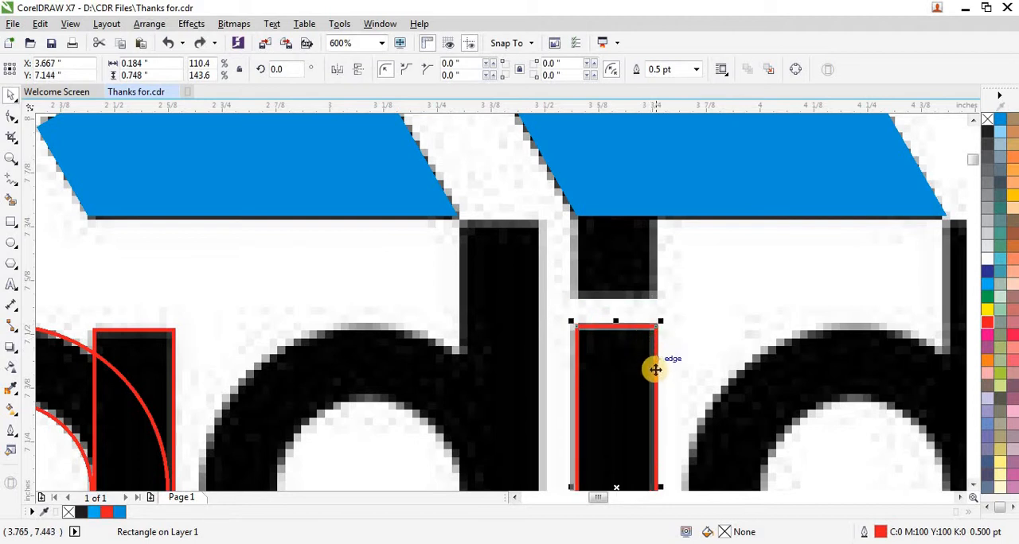
pyautogui.moveTo(655, 362); pyautogui.dragTo(658, 261)
pyautogui.scroll(-1, 518, 280)
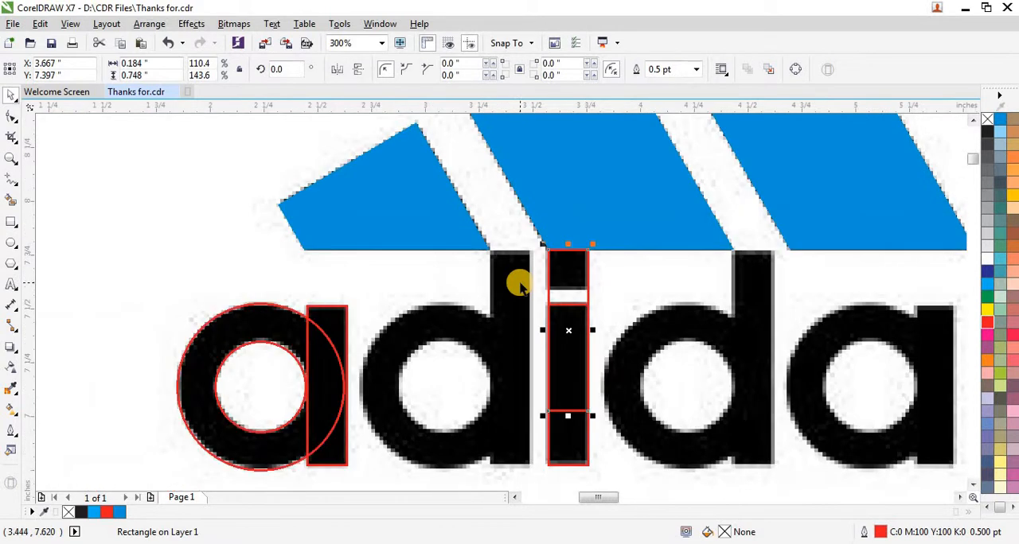
# - Shorten the upper rectangle from its lower edge to about 0.19 inch high so it fits the i's dot
pyautogui.scroll(-1, 552, 345)
pyautogui.scroll(1, 541, 357)
pyautogui.moveTo(535, 357); pyautogui.dragTo(534, 231)
pyautogui.scroll(1, 535, 230)
pyautogui.scroll(2, 543, 208)
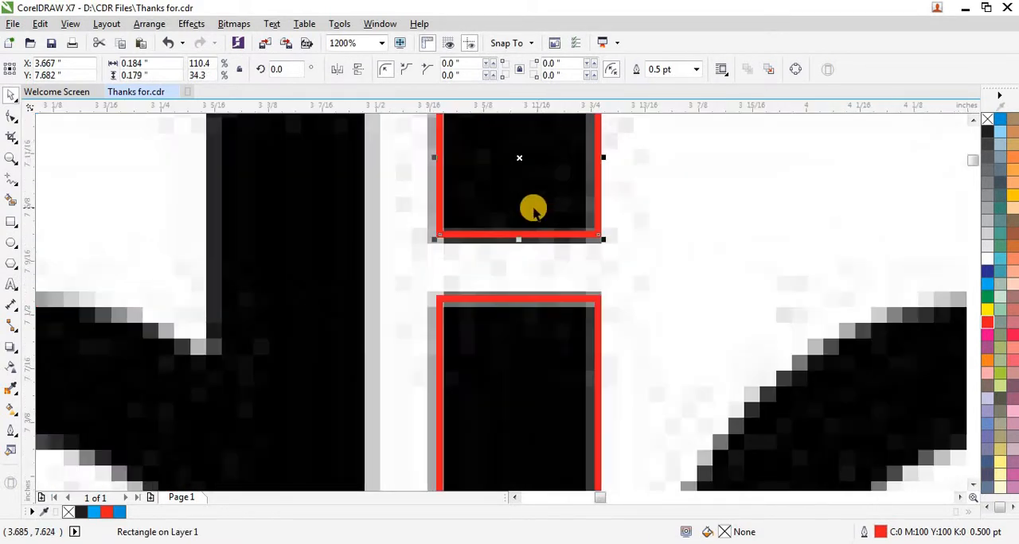
pyautogui.moveTo(504, 273); pyautogui.dragTo(505, 280)
pyautogui.scroll(-1, 505, 307)
pyautogui.scroll(-1, 503, 309)
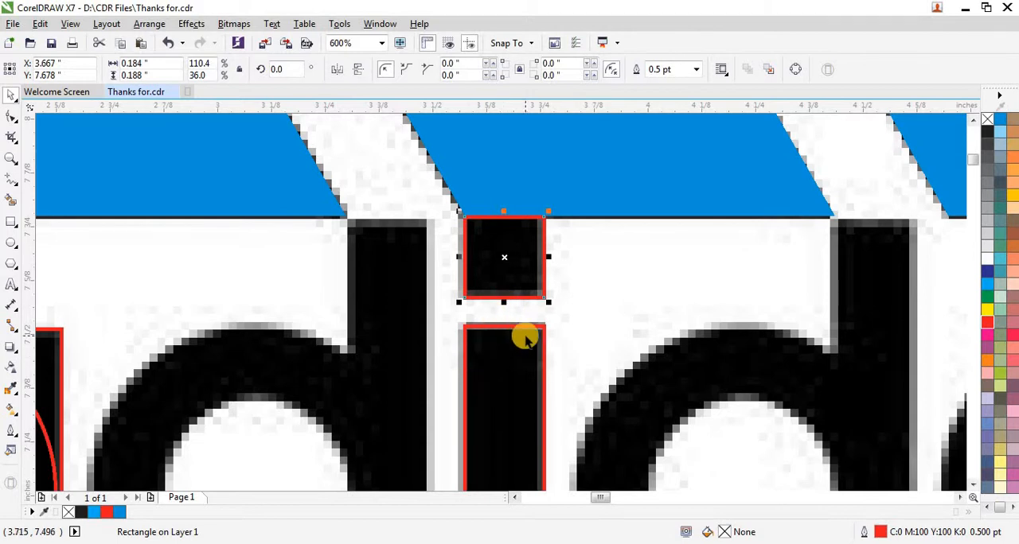
# - Select the first a's two circles and stem rectangle together and copy them
pyautogui.scroll(-2, 518, 303)
pyautogui.scroll(1, 478, 320)
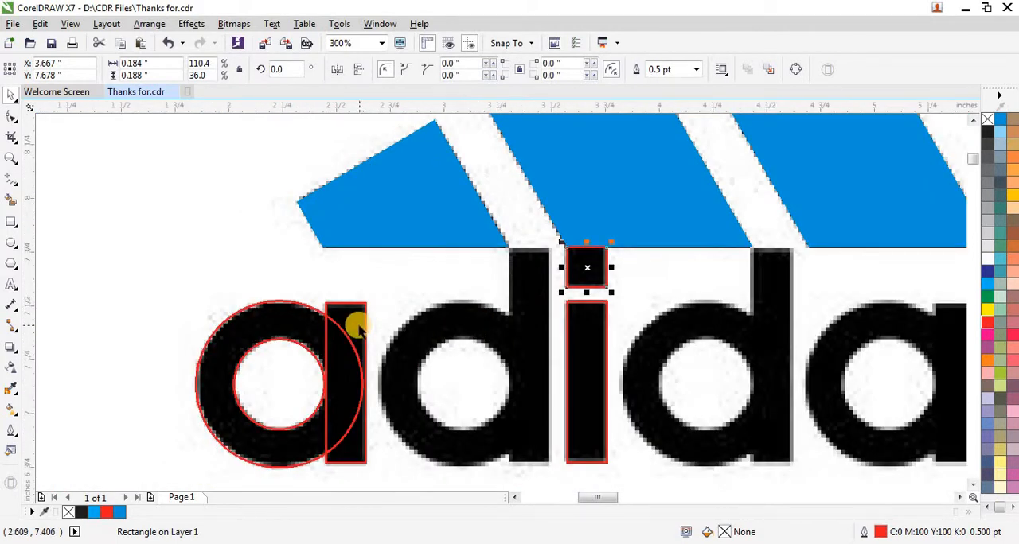
pyautogui.scroll(-1, 342, 318)
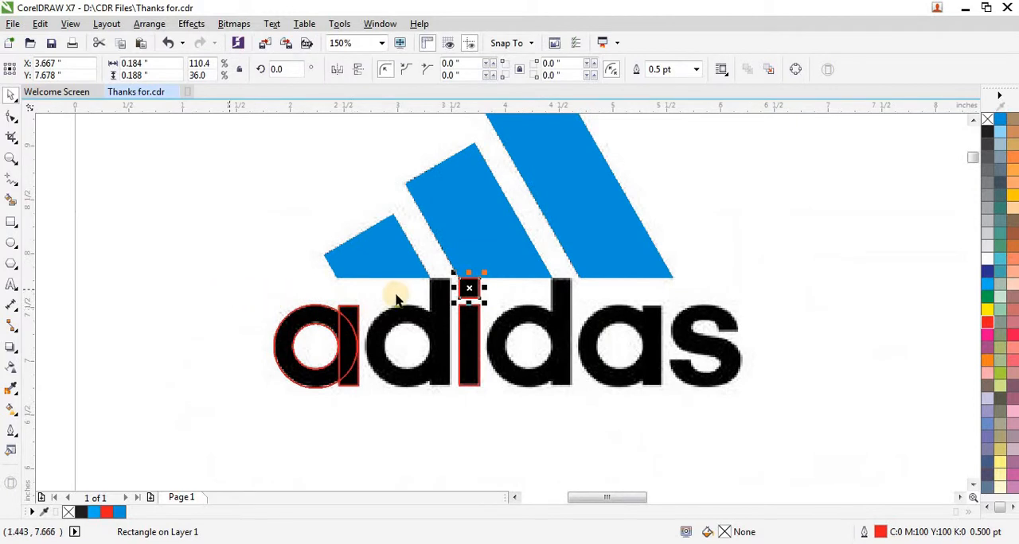
pyautogui.moveTo(60, 261); pyautogui.dragTo(378, 425)
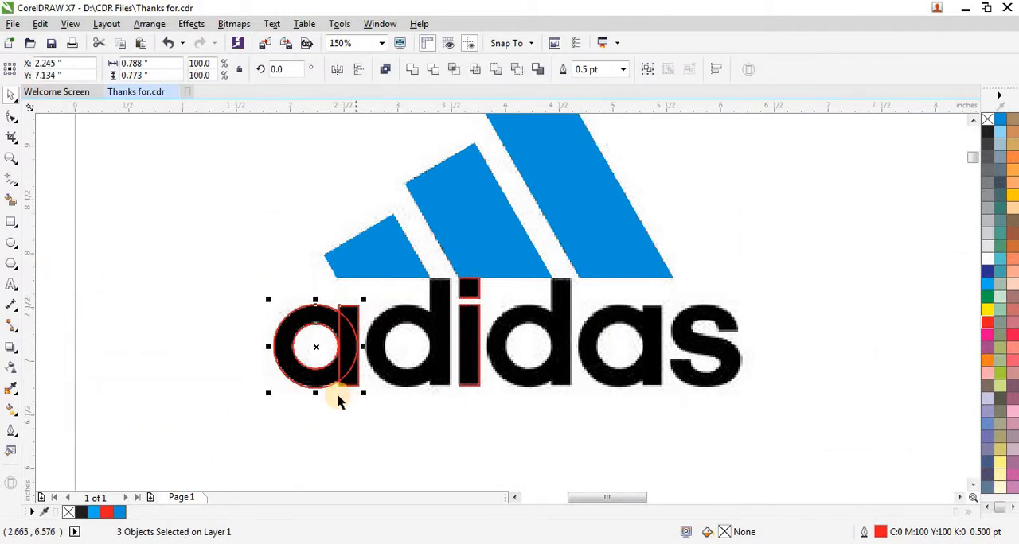
pyautogui.rightClick(317, 350)
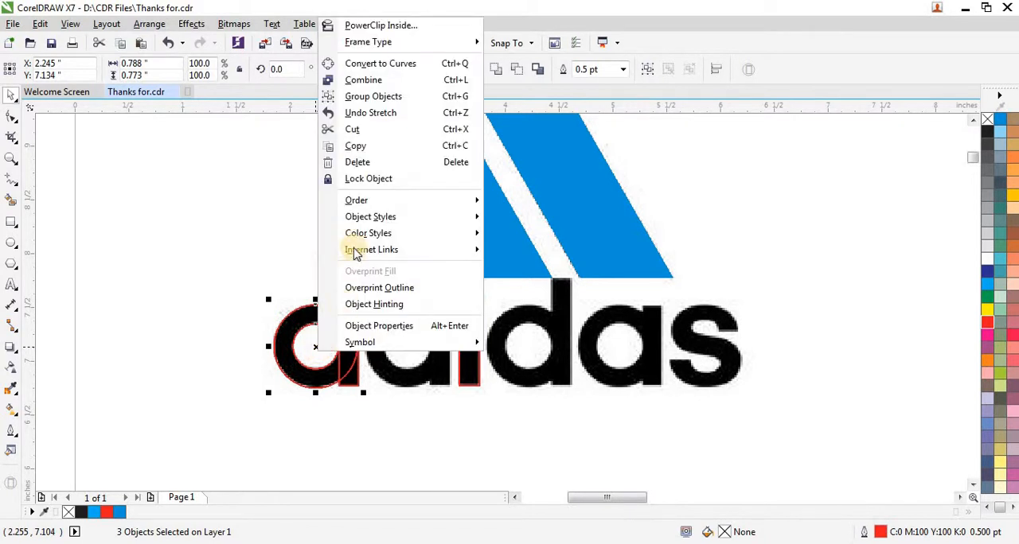
pyautogui.click(357, 143)
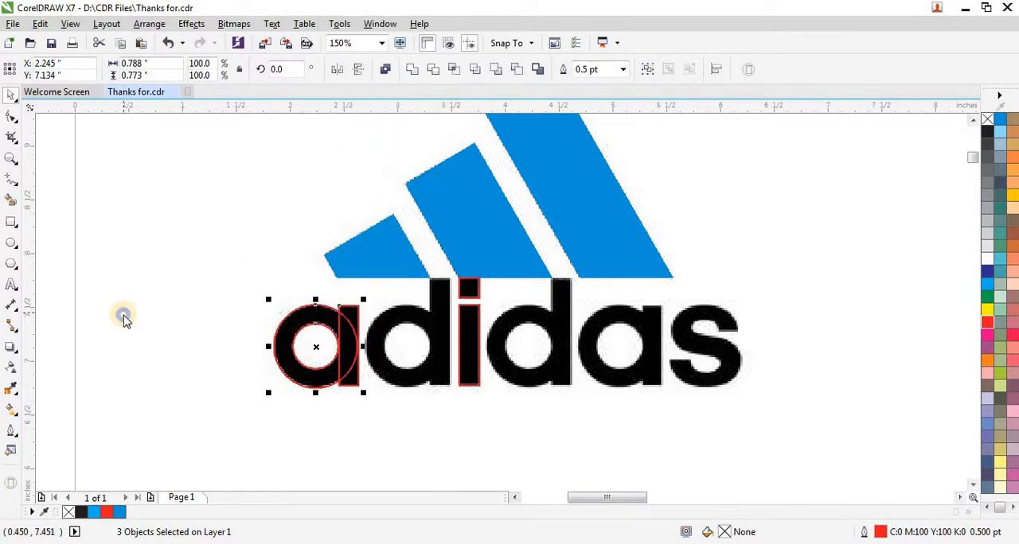
# - Paste the copied circles and rectangle and move them horizontally onto the first letter d
pyautogui.rightClick(123, 317)
pyautogui.click(55, 316)
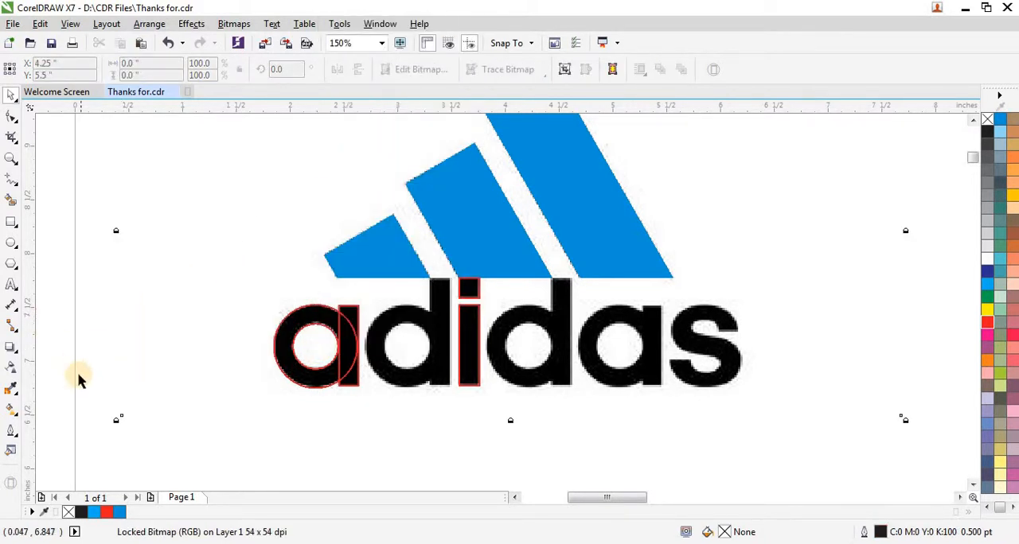
pyautogui.click(60, 296)
pyautogui.rightClick(59, 296)
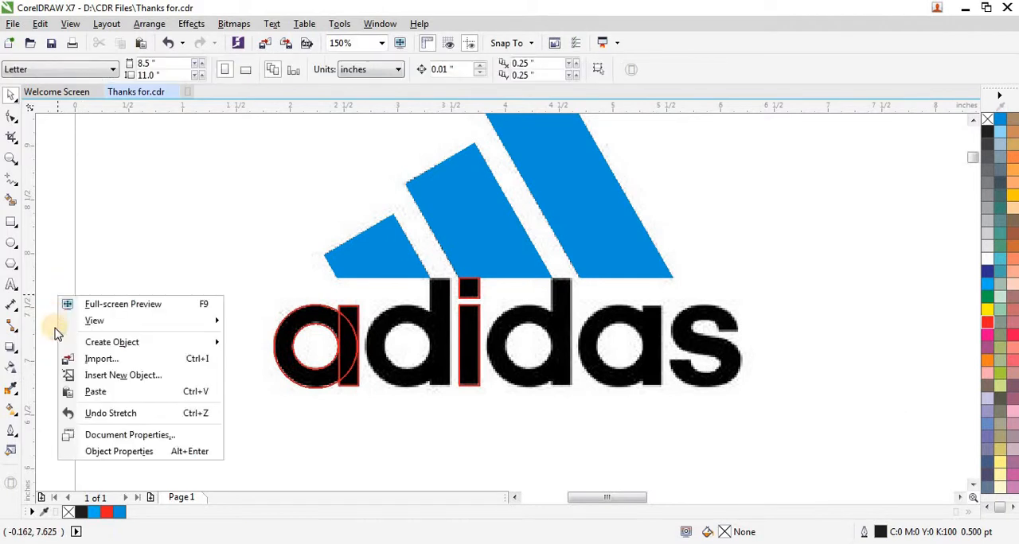
pyautogui.click(95, 392)
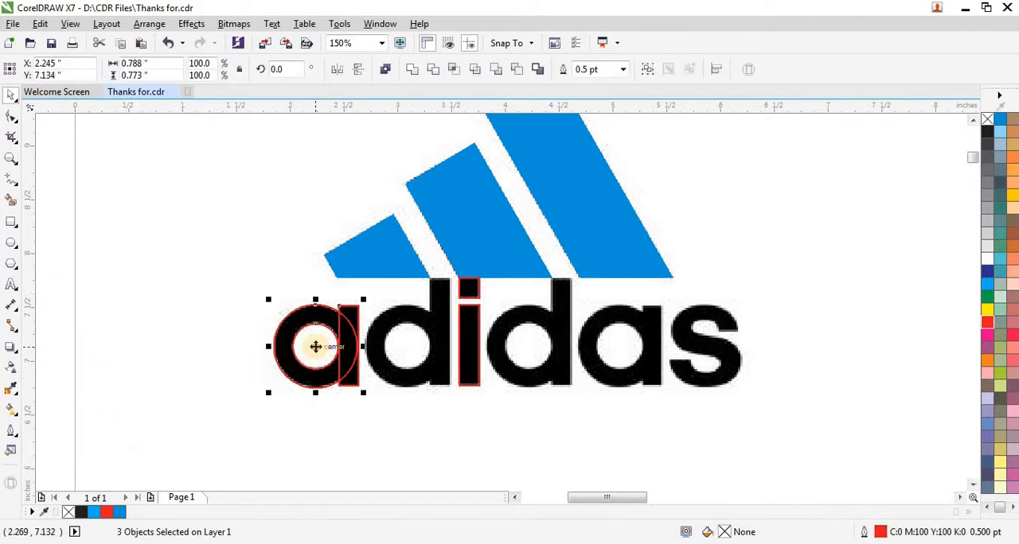
pyautogui.moveTo(316, 347); pyautogui.dragTo(407, 348)
pyautogui.scroll(2, 416, 334)
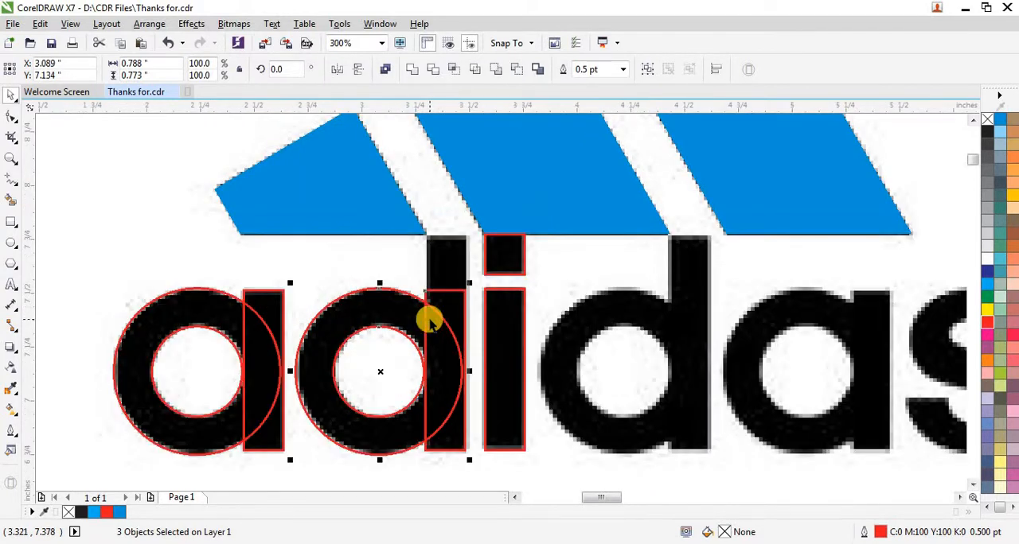
# - Nudge the pasted circles and stem rectangle 0.01 inch to the right so they line up with the first letter d
pyautogui.scroll(2, 433, 367)
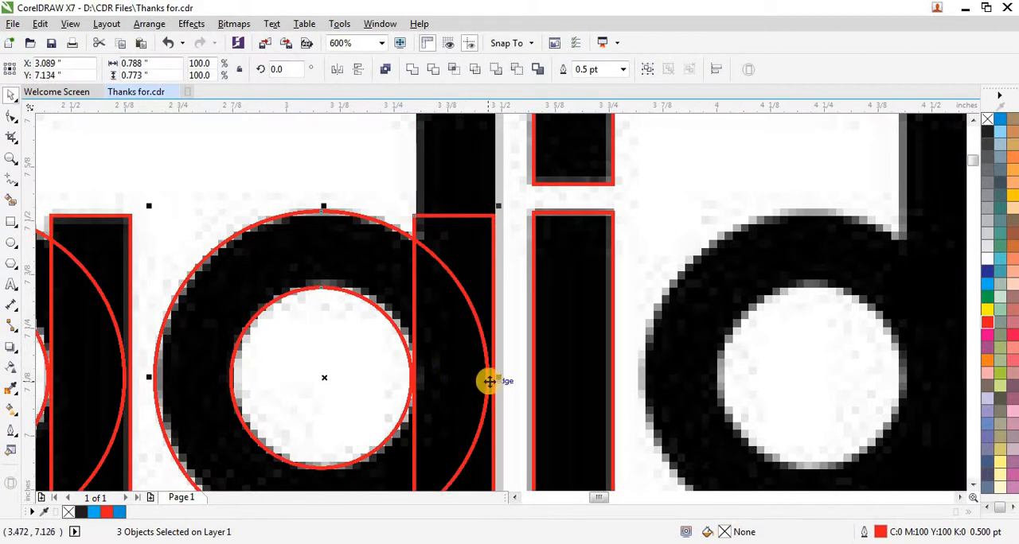
pyautogui.scroll(2, 494, 378)
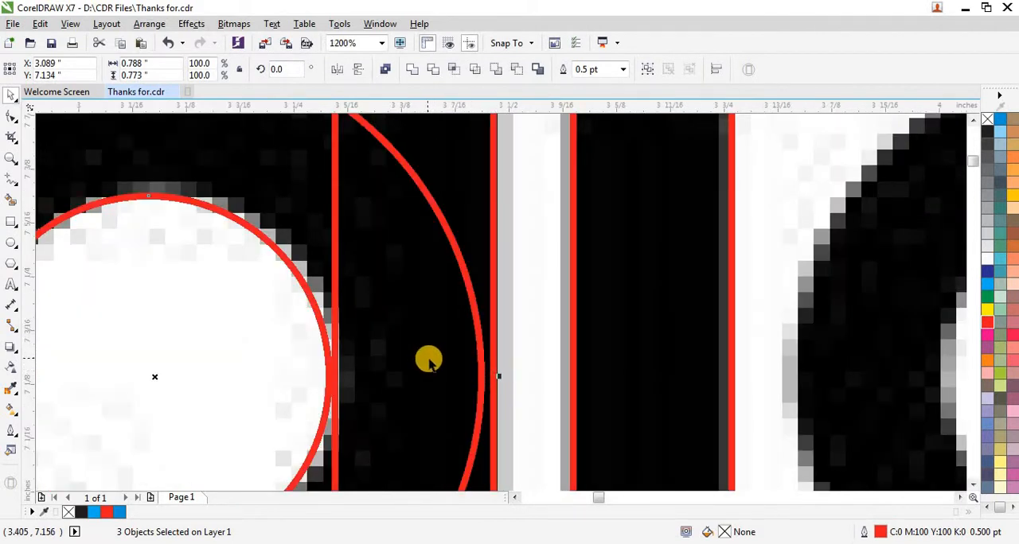
pyautogui.press('Right')
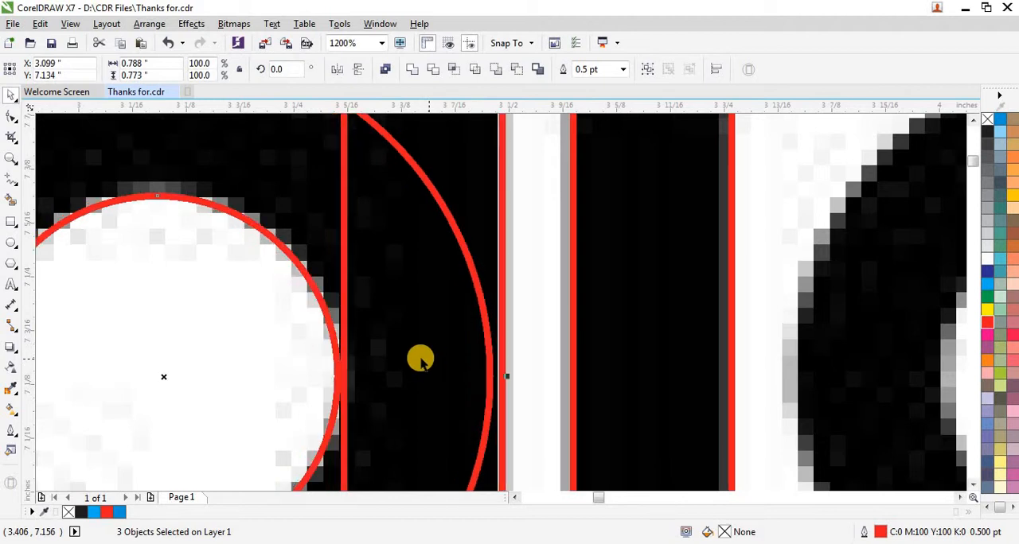
# - Place a copy of the two circles and stem rectangle horizontally over the second letter d
pyautogui.scroll(-1, 421, 360)
pyautogui.scroll(-1, 308, 311)
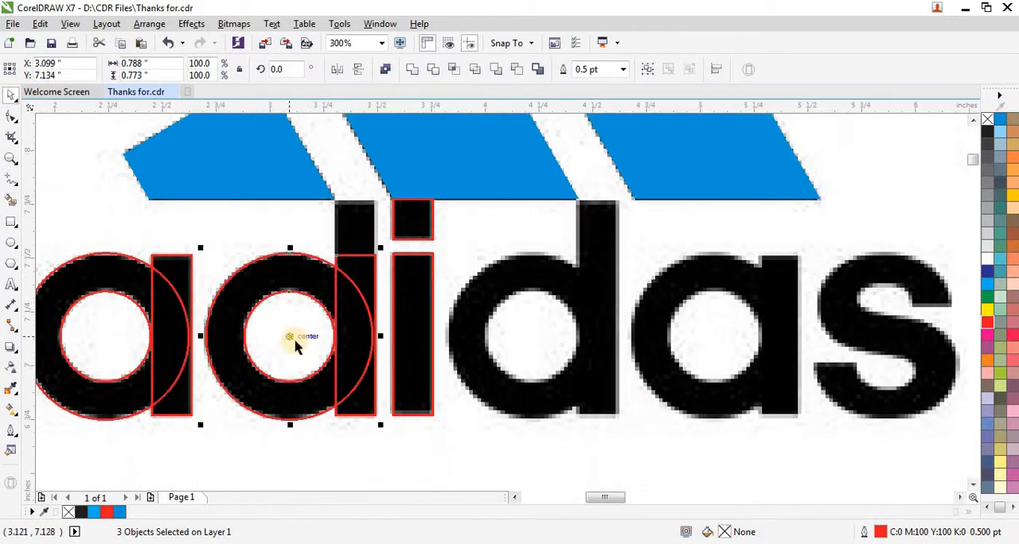
pyautogui.moveTo(438, 340); pyautogui.dragTo(534, 338)
pyautogui.scroll(2, 618, 330)
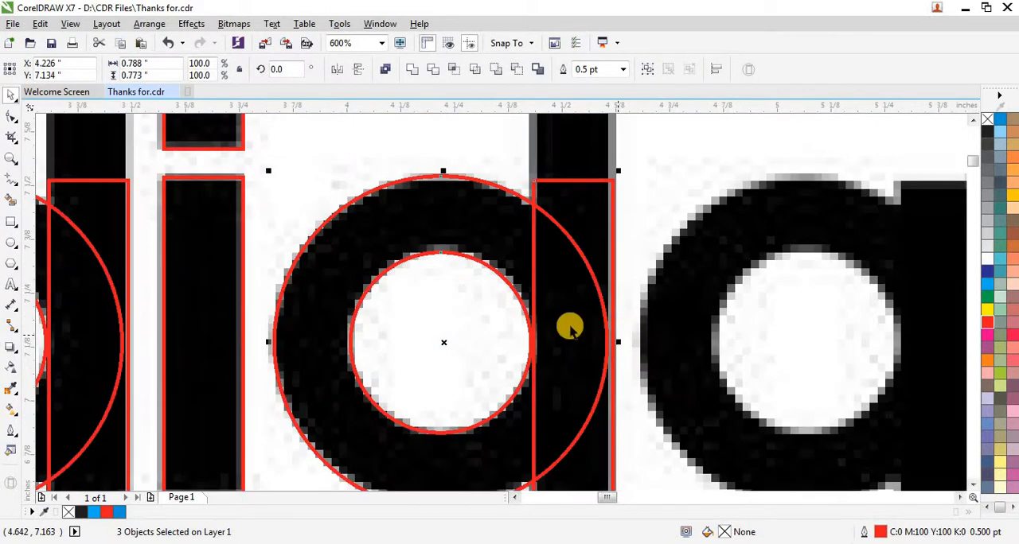
pyautogui.scroll(-2, 480, 310)
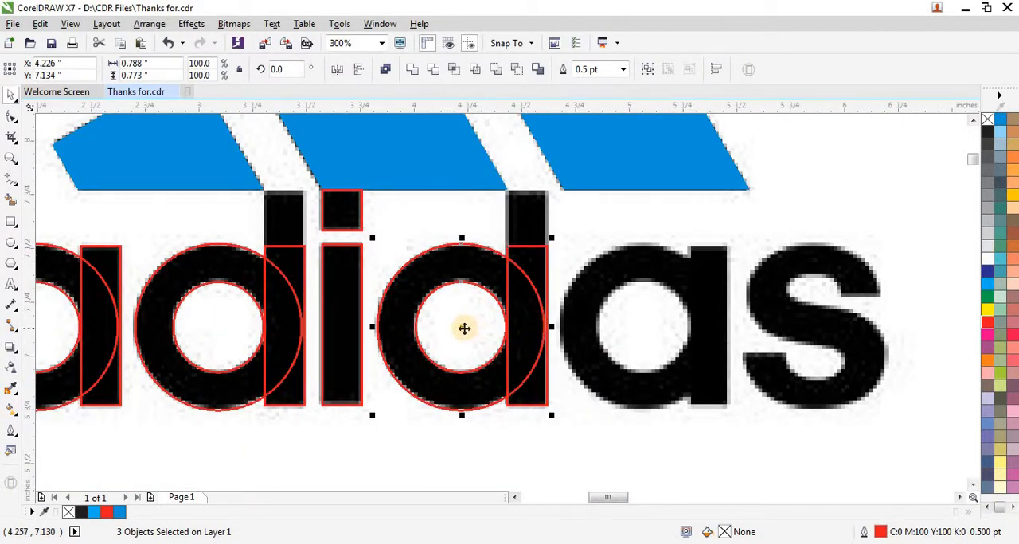
# - Place another copy of the two circles and stem rectangle horizontally over the second letter a, undoing the first placement and repeating it
pyautogui.moveTo(464, 328); pyautogui.dragTo(646, 335)
pyautogui.hotkey('ctrl', 'z')
pyautogui.moveTo(462, 329); pyautogui.dragTo(645, 338)
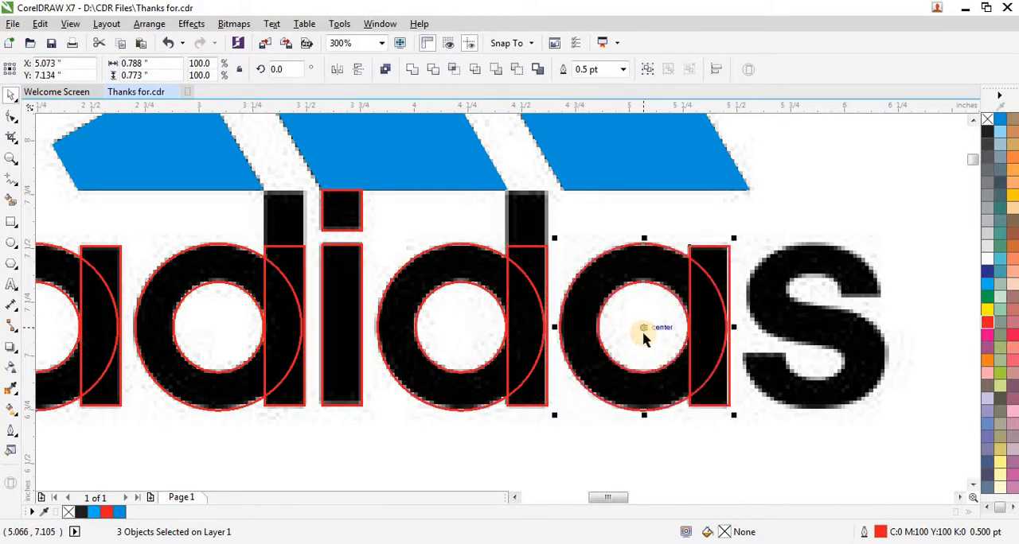
pyautogui.scroll(2, 750, 323)
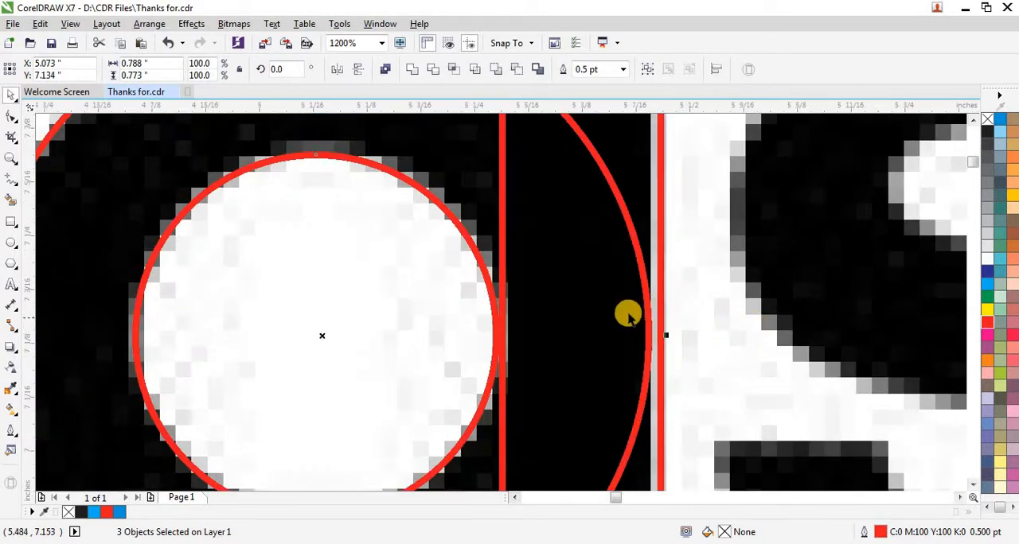
pyautogui.scroll(-1, 628, 315)
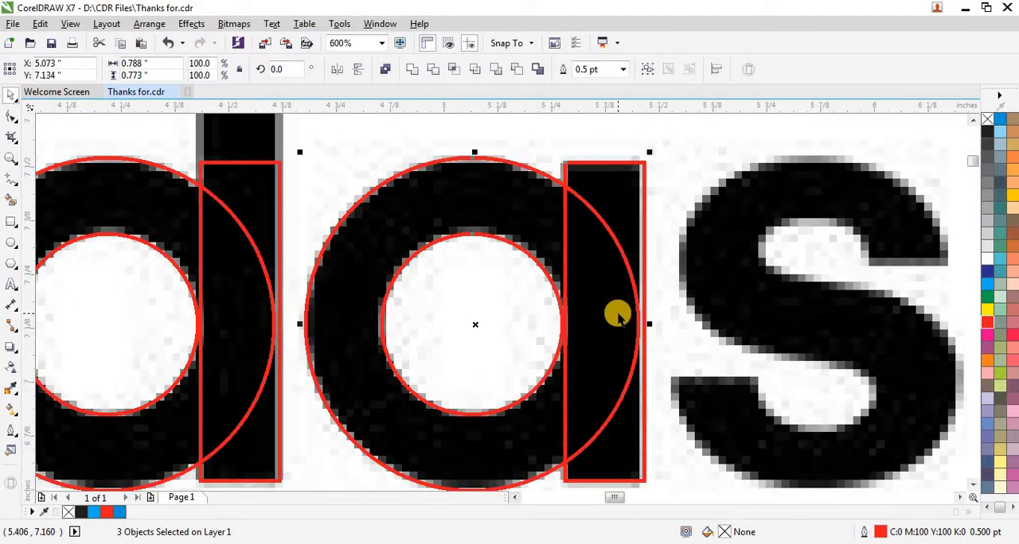
pyautogui.scroll(-1, 619, 316)
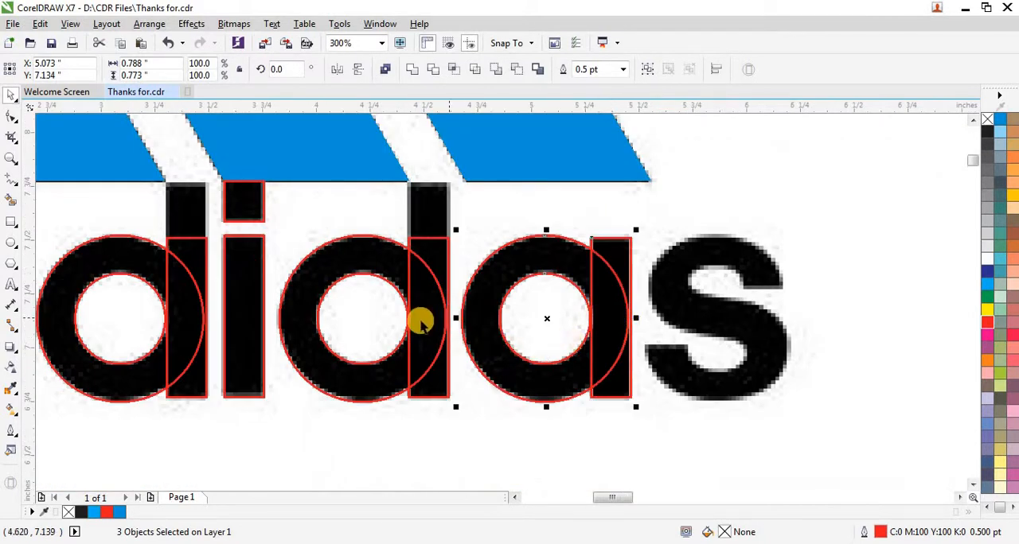
# - Stretch the stem rectangles of both d's upward to the base of the blue stripes, making each about 1 inch high
pyautogui.scroll(1, 387, 167)
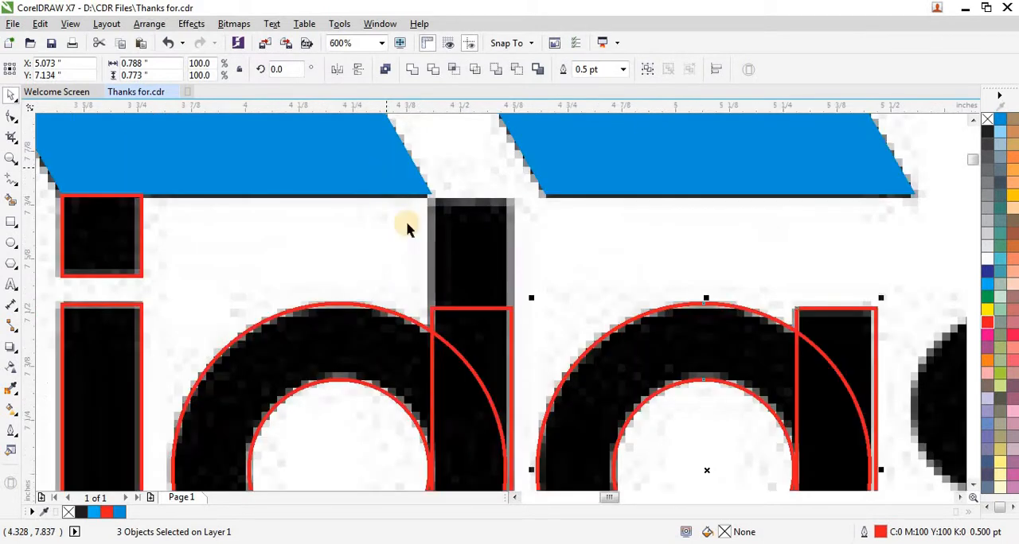
pyautogui.click(470, 302)
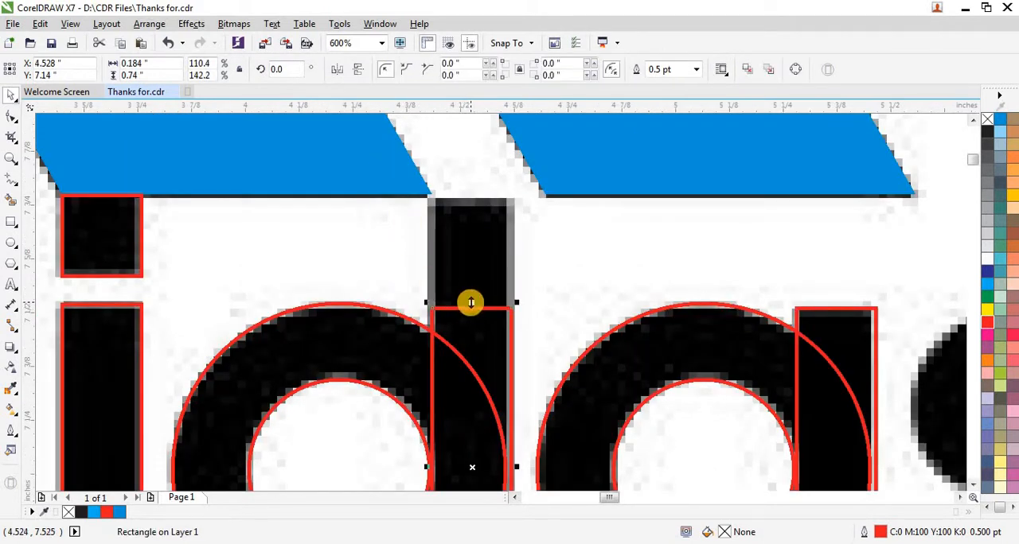
pyautogui.moveTo(471, 302); pyautogui.dragTo(454, 186)
pyautogui.scroll(3, 404, 191)
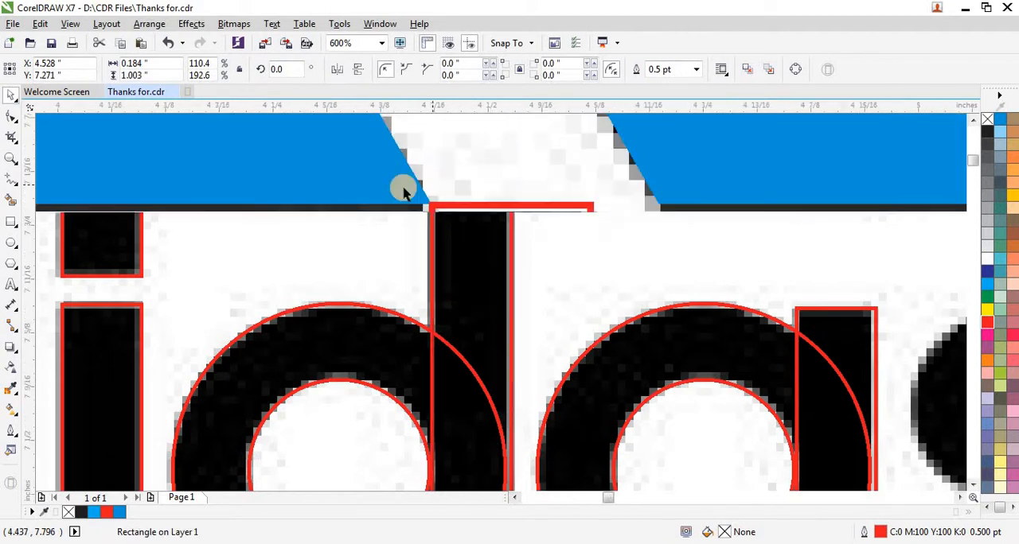
pyautogui.scroll(-3, 848, 304)
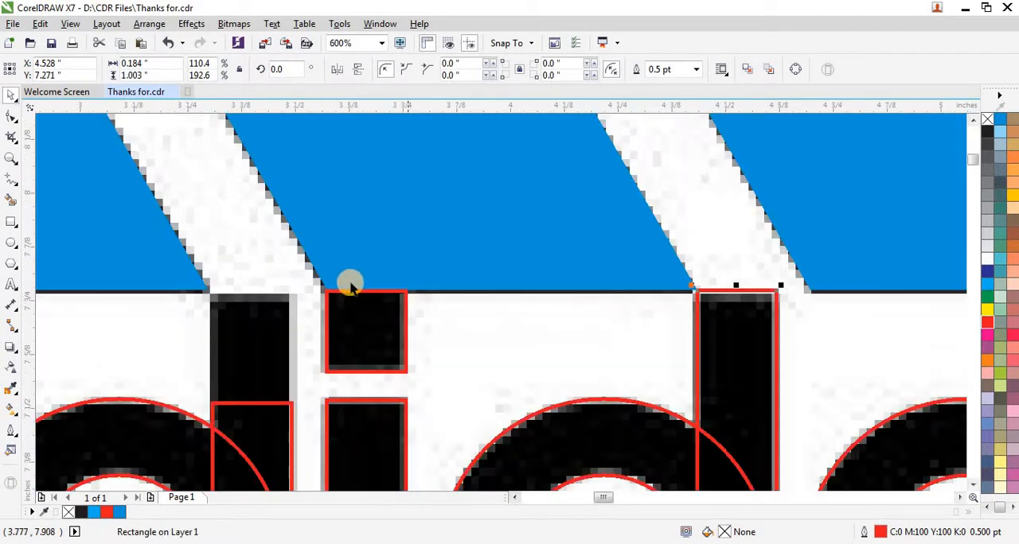
pyautogui.click(265, 401)
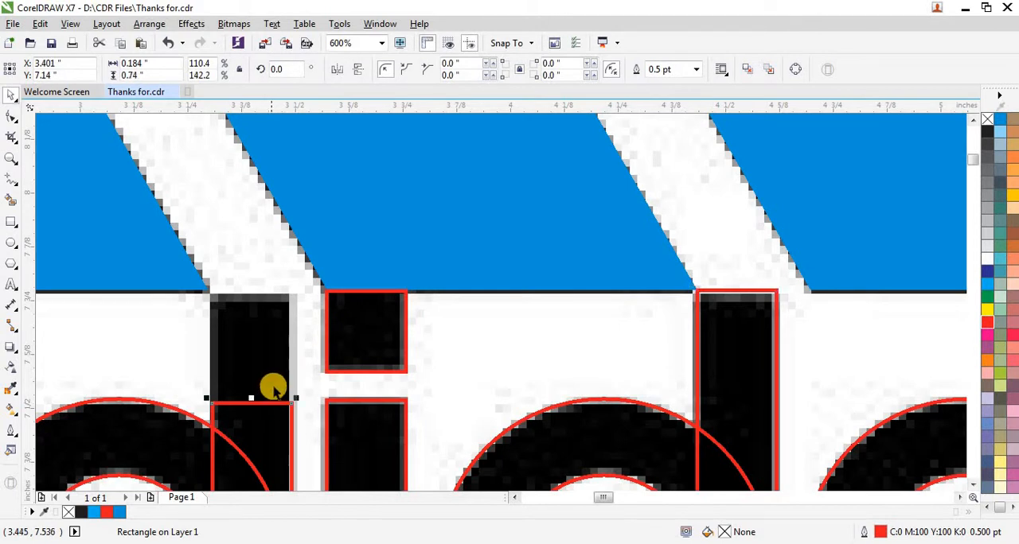
pyautogui.moveTo(273, 387); pyautogui.dragTo(255, 314)
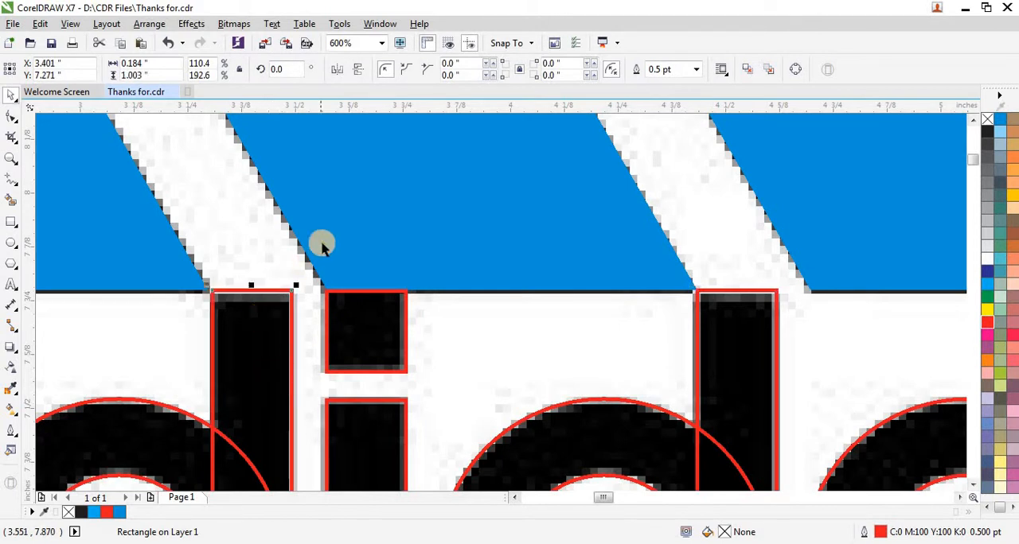
# - Select the first a's inner and outer circles and combine them into a single ring curve
pyautogui.scroll(-1, 322, 247)
pyautogui.scroll(-1, 322, 246)
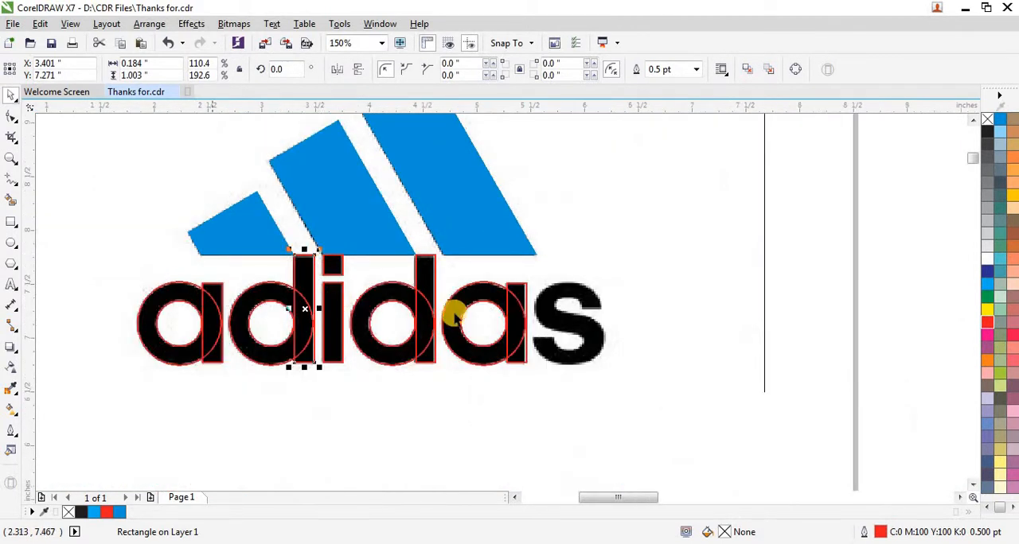
pyautogui.scroll(-1, 307, 286)
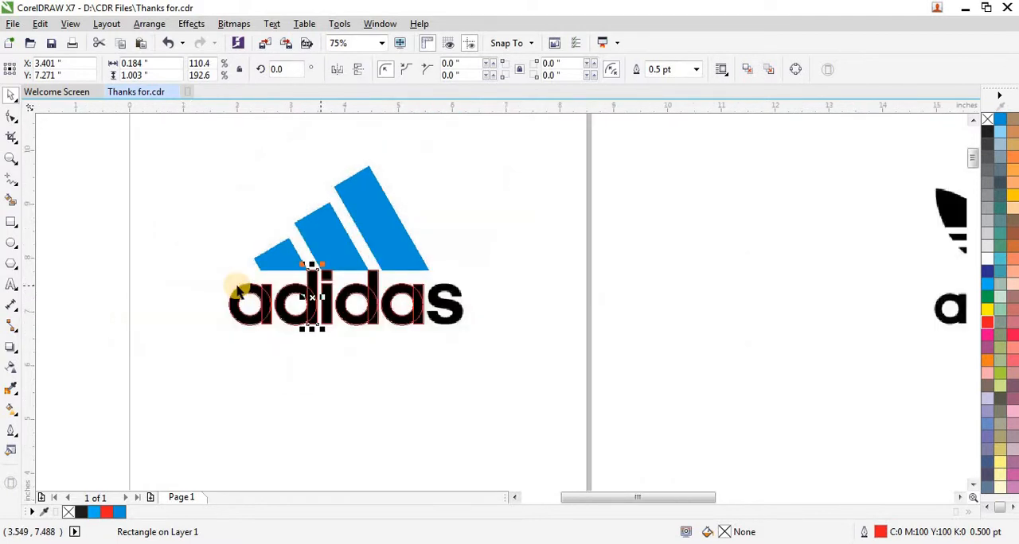
pyautogui.moveTo(87, 258); pyautogui.dragTo(270, 328)
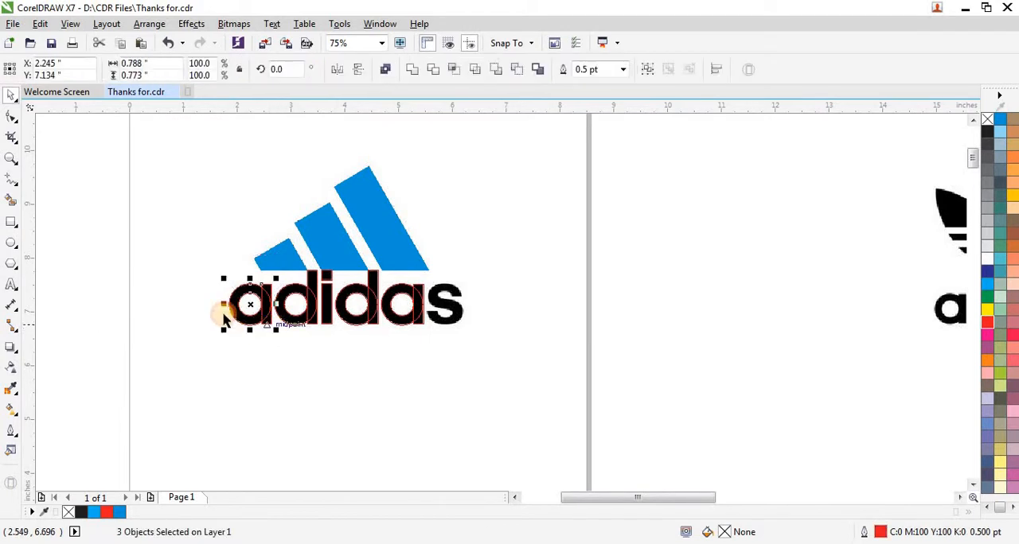
pyautogui.scroll(2, 262, 310)
pyautogui.click(287, 314)
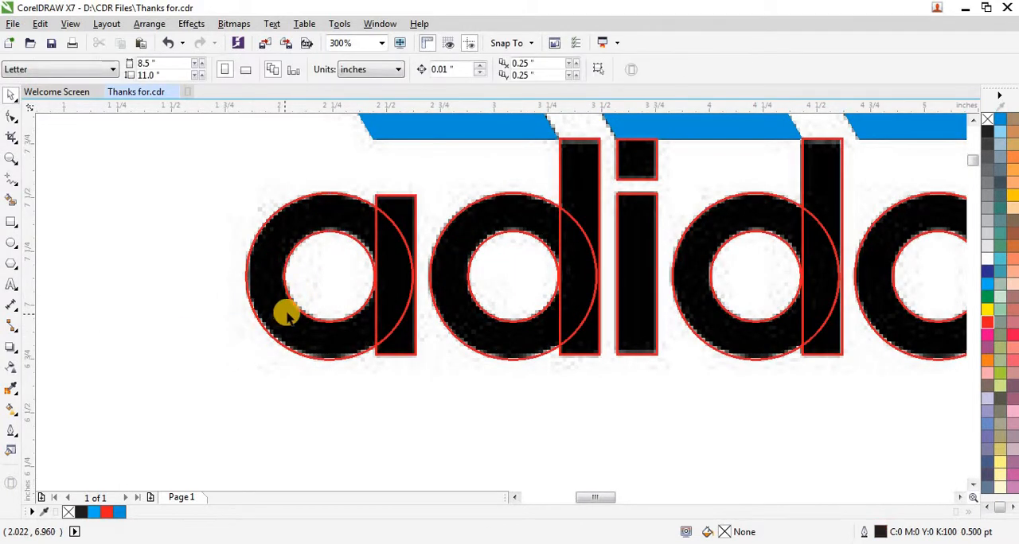
pyautogui.click(294, 308)
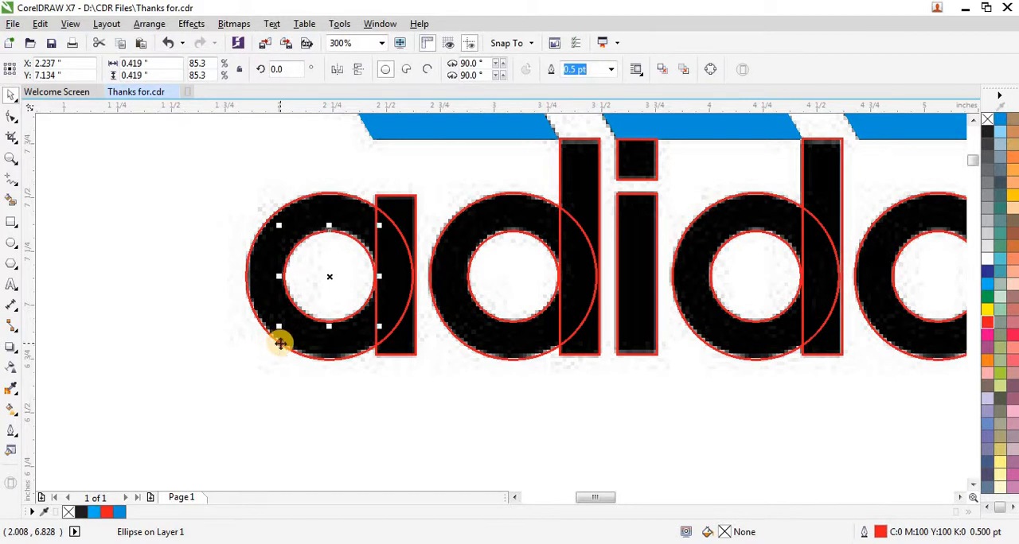
pyautogui.keyDown('shift'); pyautogui.click(281, 342); pyautogui.keyUp('shift')
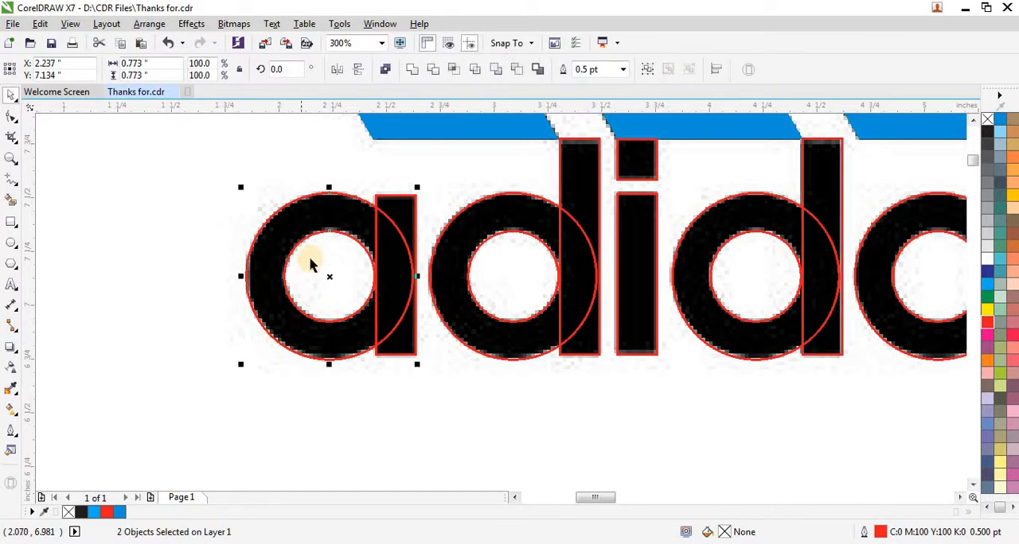
pyautogui.click(385, 70)
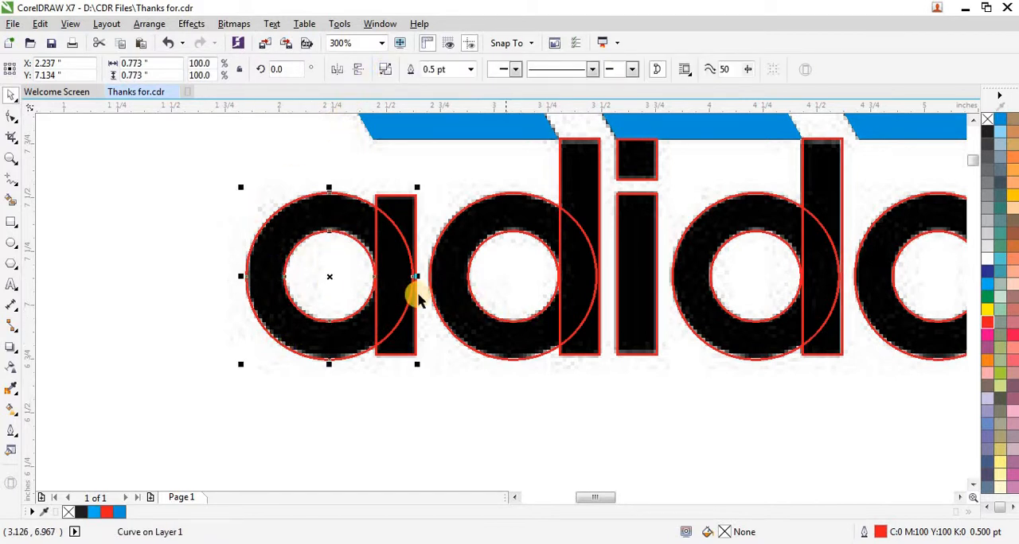
# - Select the first a's ring and stem rectangle together and weld them into one letter outline
pyautogui.press('Escape')
pyautogui.scroll(-2, 509, 326)
pyautogui.moveTo(141, 202); pyautogui.dragTo(472, 376)
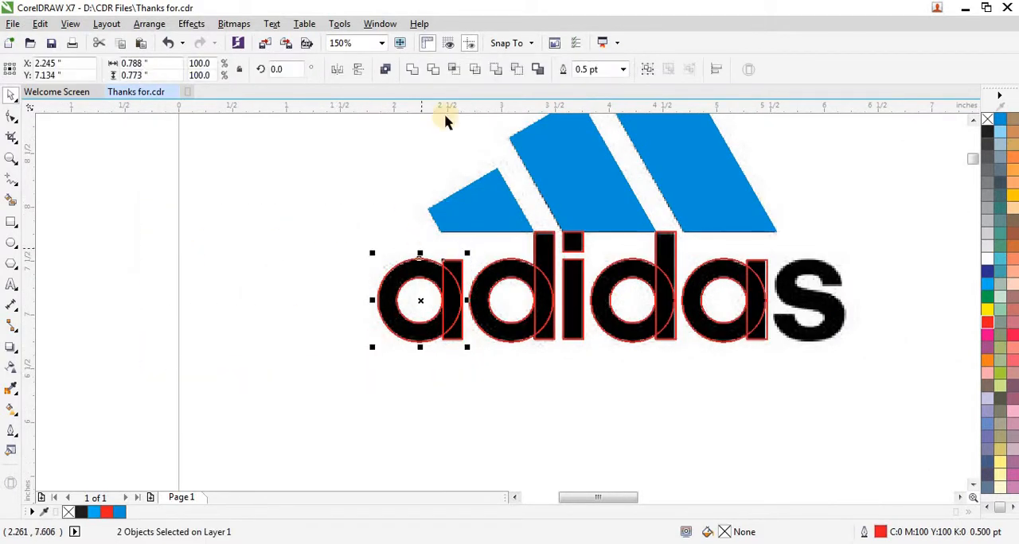
pyautogui.click(413, 73)
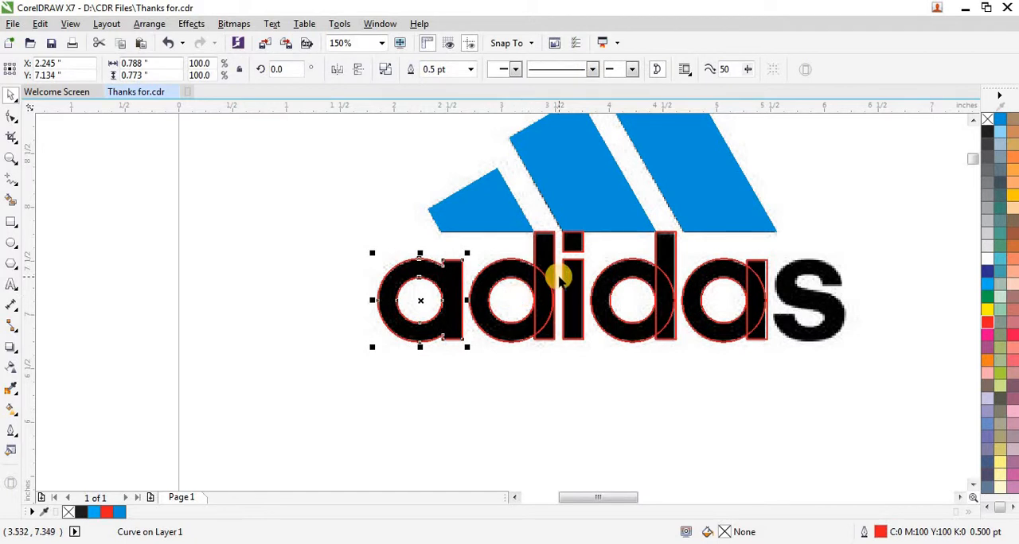
# - Select the first d's inner and outer circles and combine them into a single ring curve
pyautogui.scroll(2, 559, 277)
pyautogui.scroll(2, 478, 283)
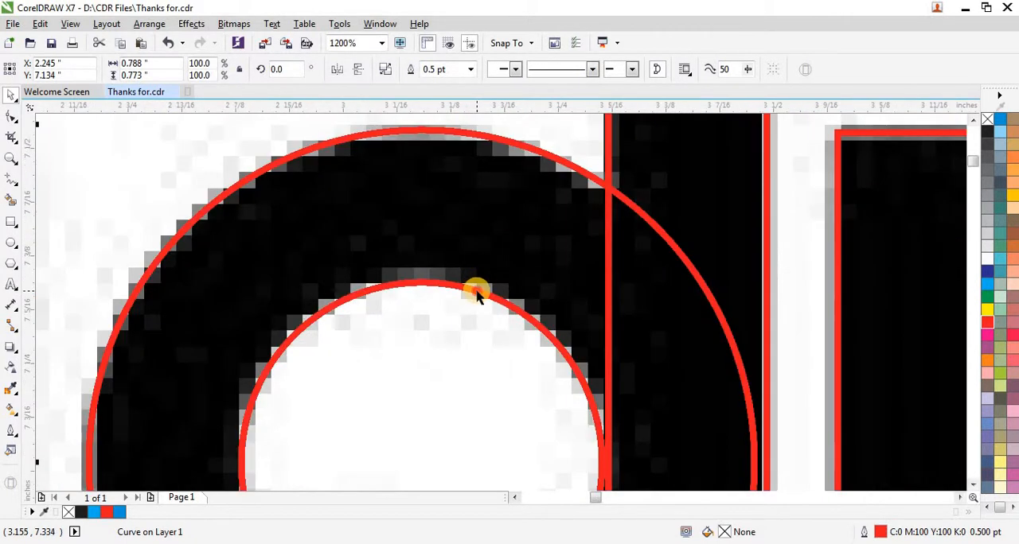
pyautogui.click(476, 291)
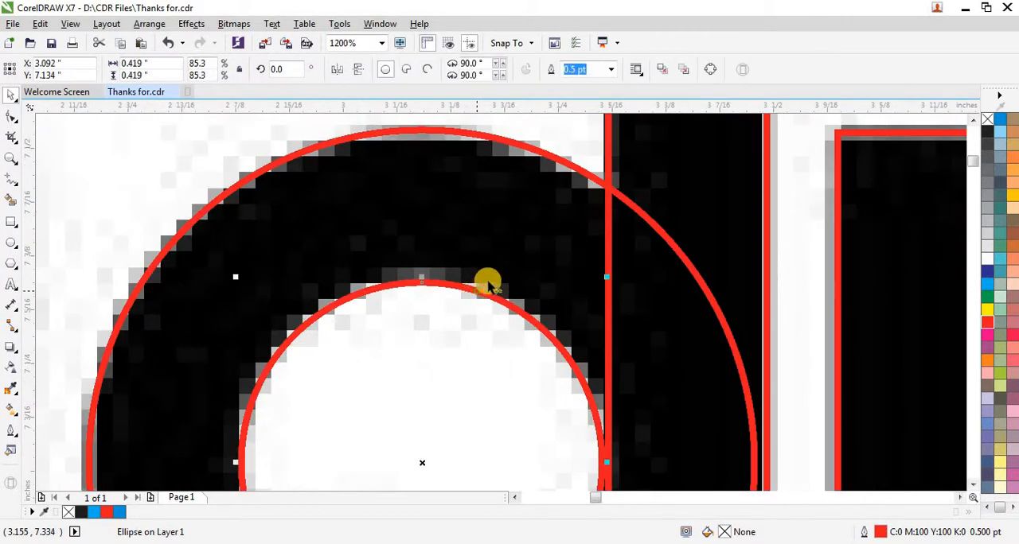
pyautogui.keyDown('shift'); pyautogui.click(572, 164); pyautogui.keyUp('shift')
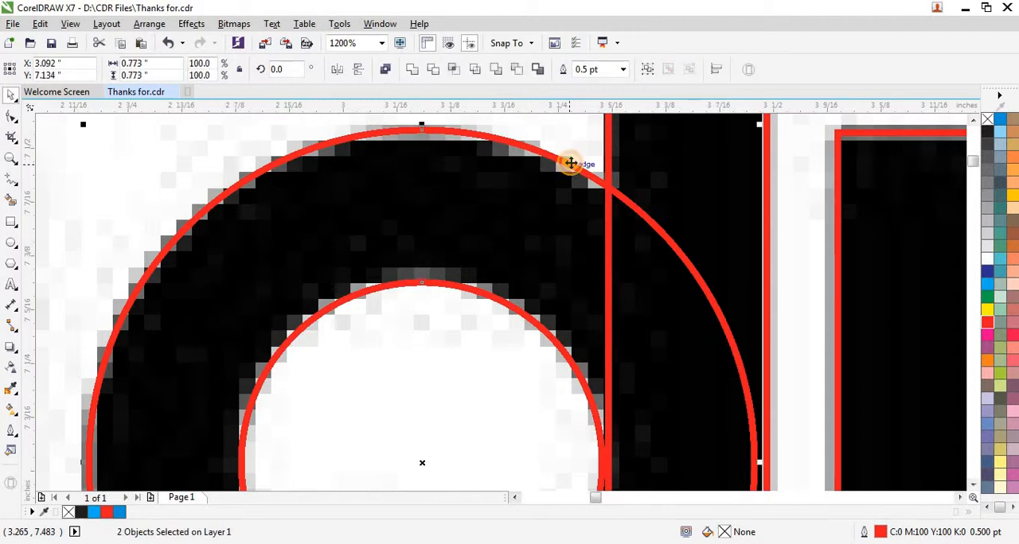
pyautogui.scroll(-1, 352, 191)
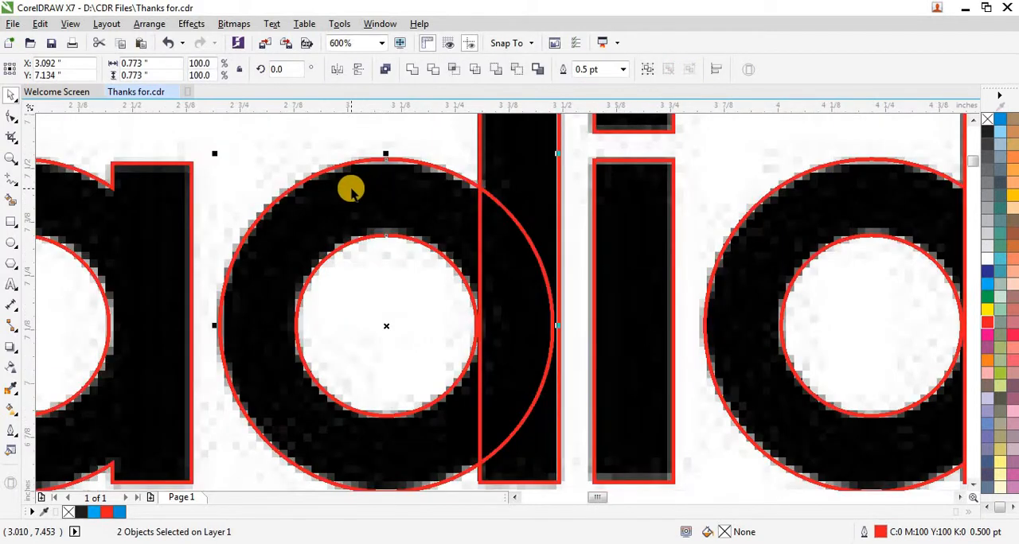
pyautogui.click(386, 70)
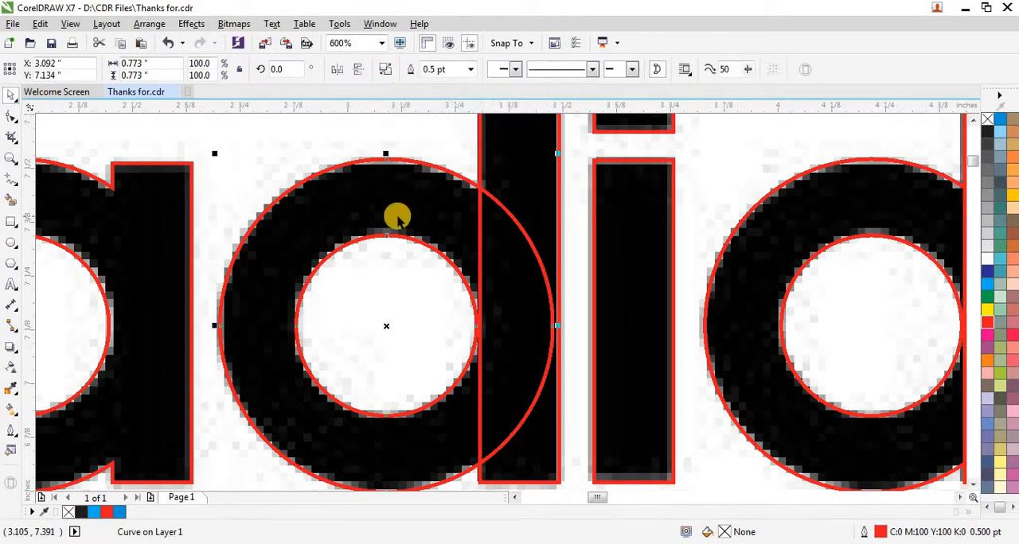
# - Add the first d's stem rectangle to the selected ring and weld the two into one letter outline
pyautogui.scroll(-4, 400, 267)
pyautogui.scroll(2, 403, 243)
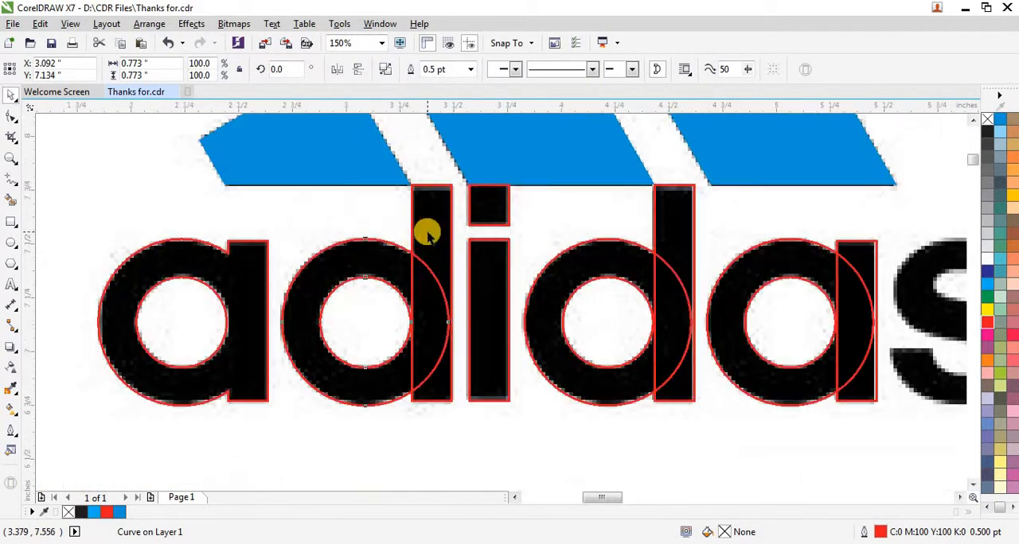
pyautogui.scroll(2, 416, 235)
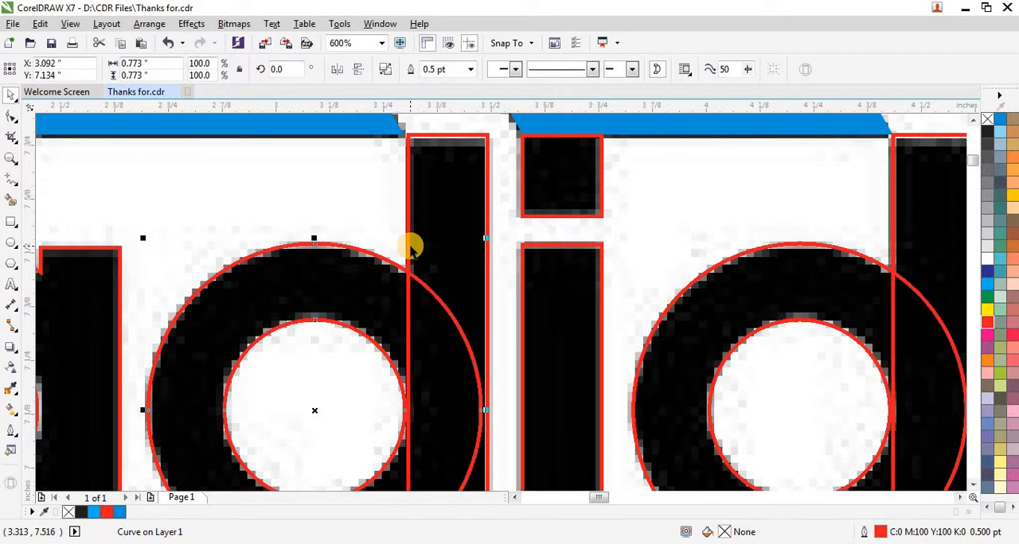
pyautogui.keyDown('shift'); pyautogui.click(470, 235); pyautogui.keyUp('shift')
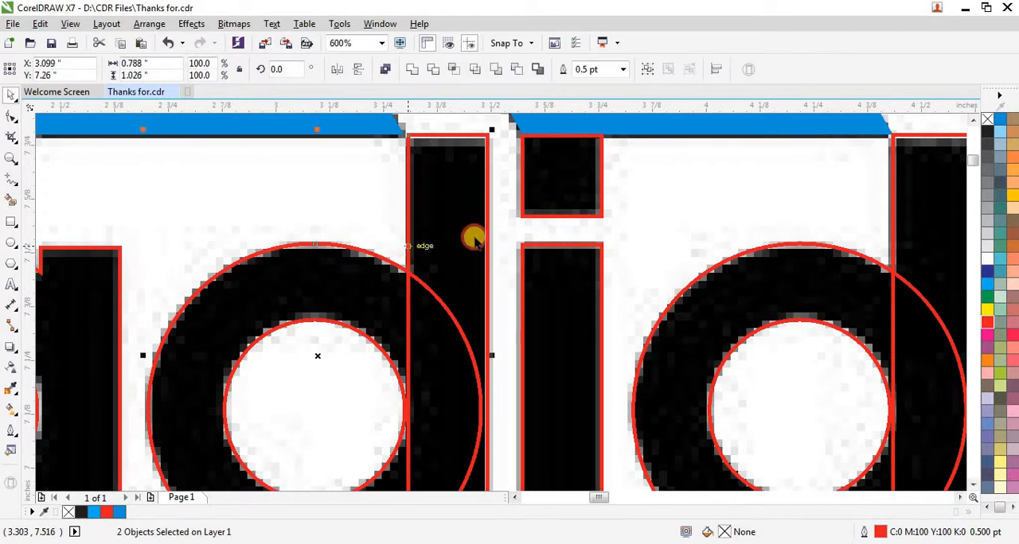
pyautogui.click(410, 70)
# - Combine the second d's inner and outer circles into a ring and weld it with the stem rectangle into one letter outline
pyautogui.scroll(-2, 341, 249)
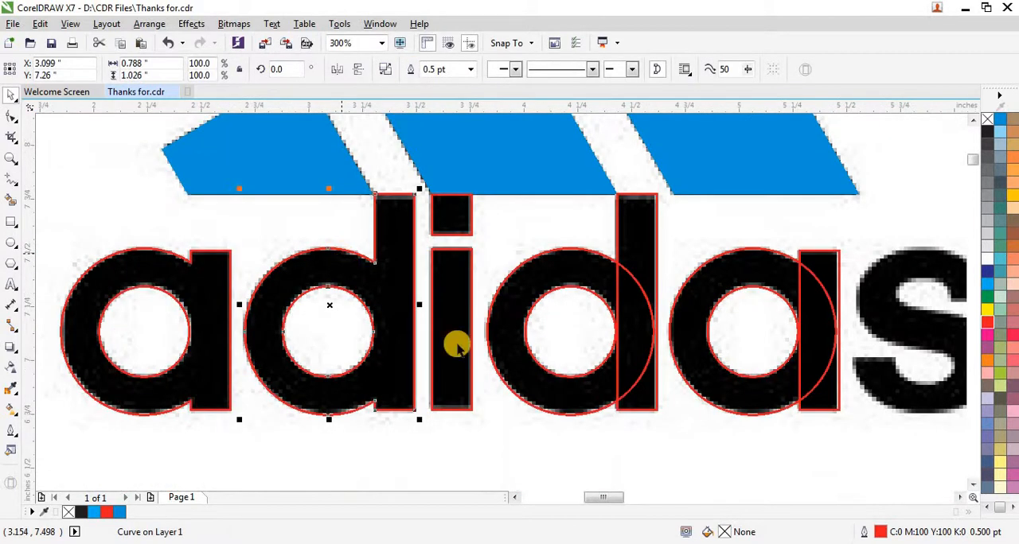
pyautogui.click(529, 351)
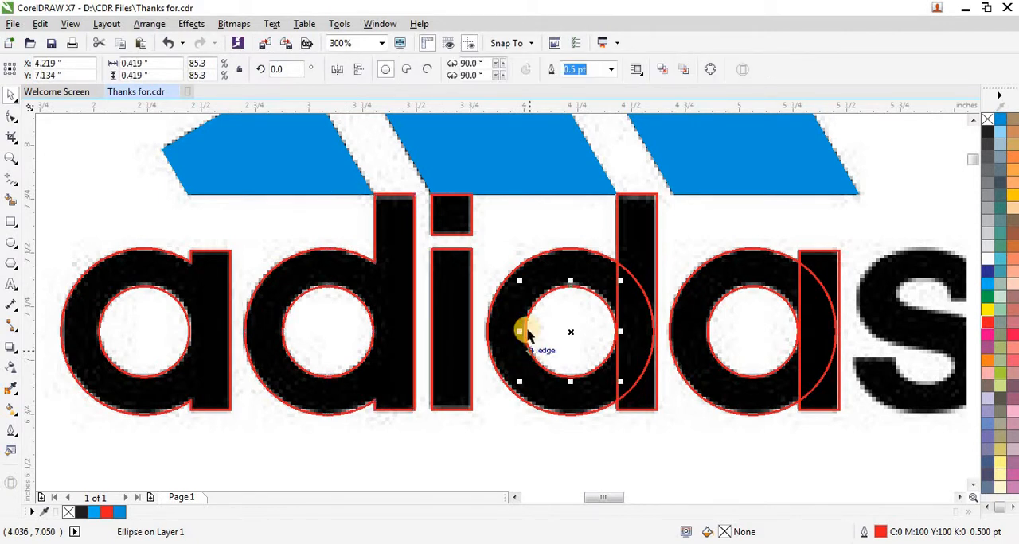
pyautogui.keyDown('shift'); pyautogui.click(516, 272); pyautogui.keyUp('shift')
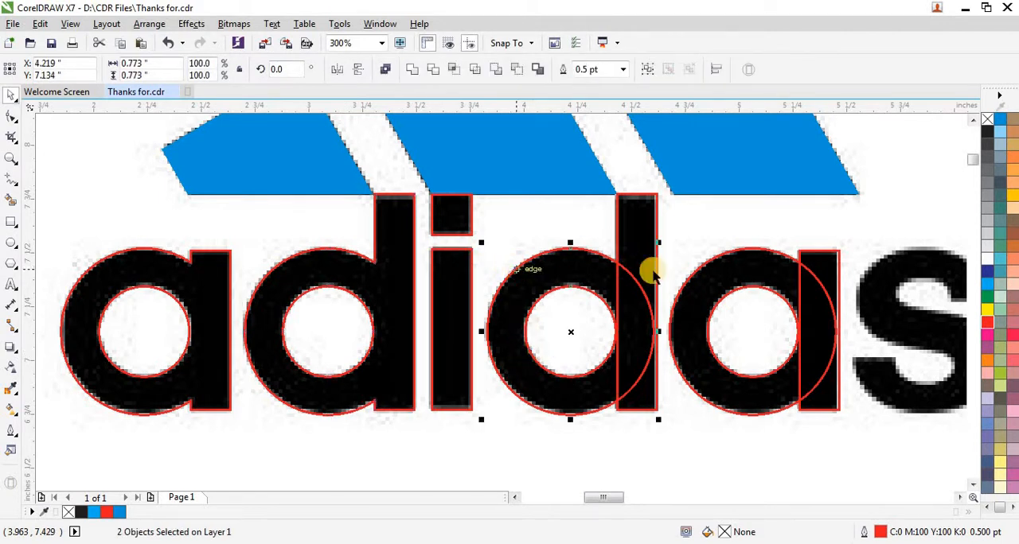
pyautogui.click(385, 71)
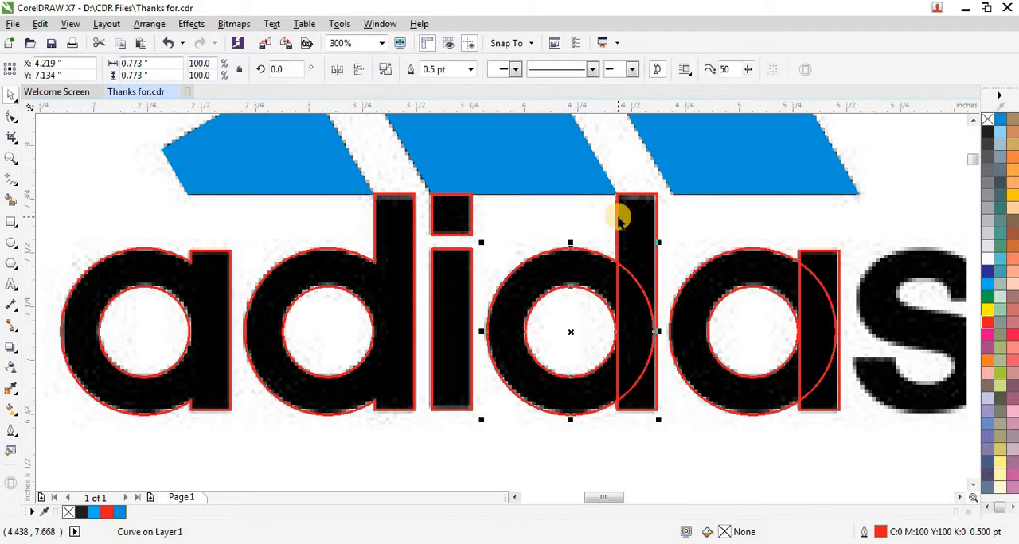
pyautogui.keyDown('shift'); pyautogui.click(654, 200); pyautogui.keyUp('shift')
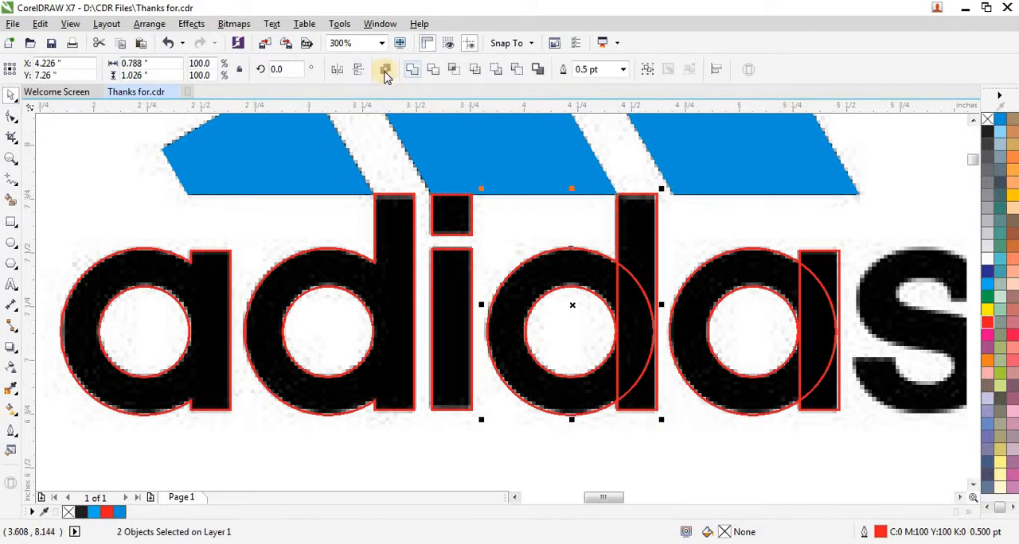
pyautogui.click(411, 71)
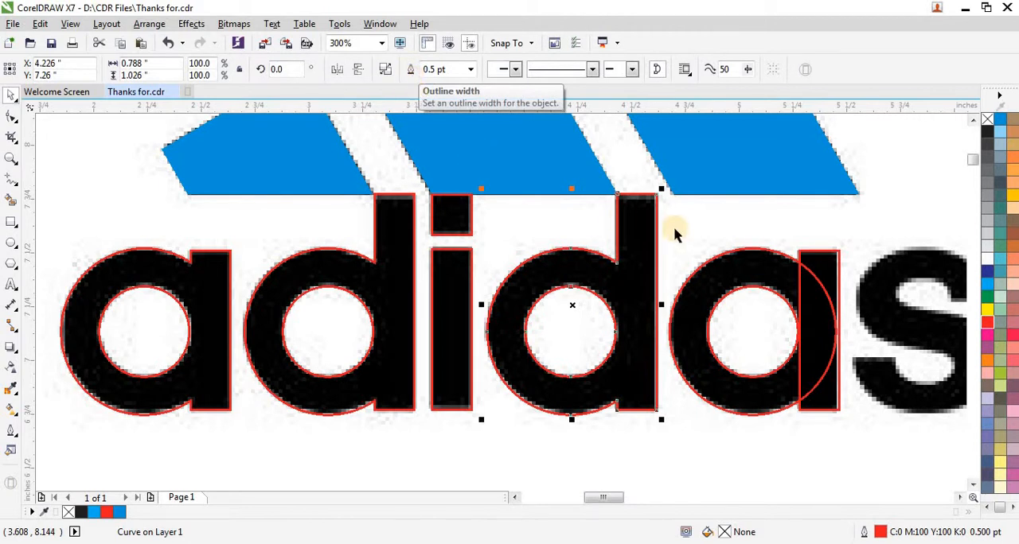
# - Combine the second a's inner and outer circles into a ring and weld it with the stem rectangle into one letter outline
pyautogui.scroll(2, 816, 270)
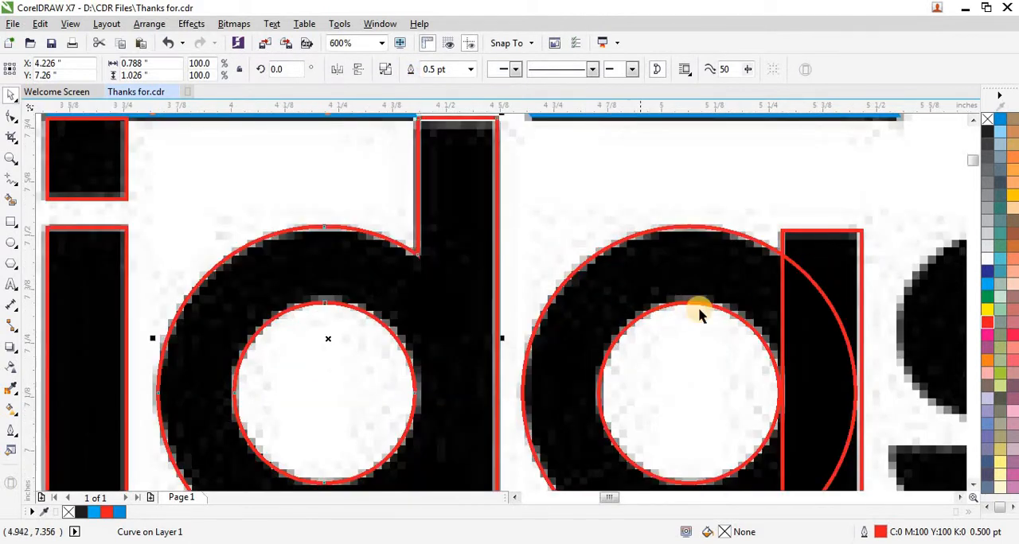
pyautogui.scroll(1, 698, 313)
pyautogui.click(693, 297)
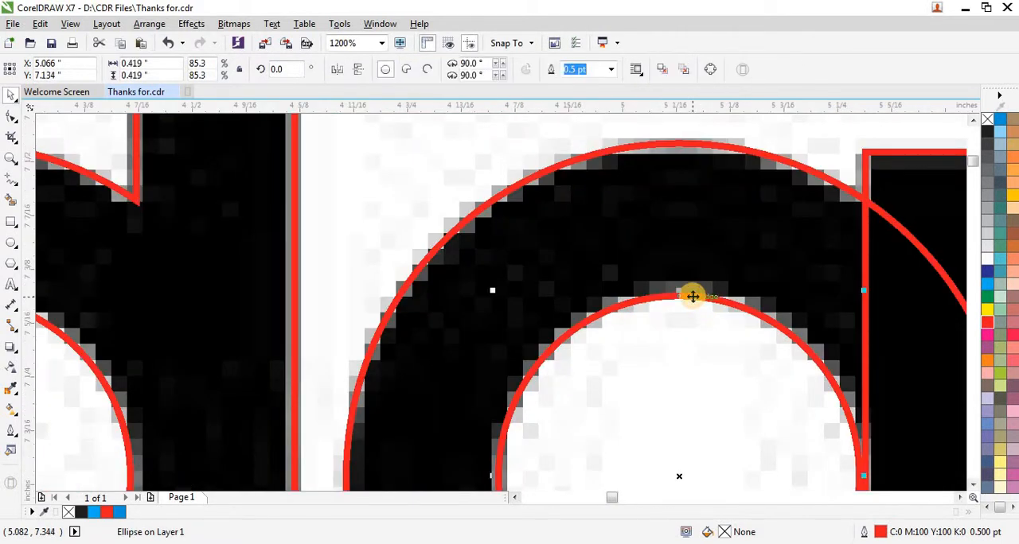
pyautogui.keyDown('shift'); pyautogui.click(622, 153); pyautogui.keyUp('shift')
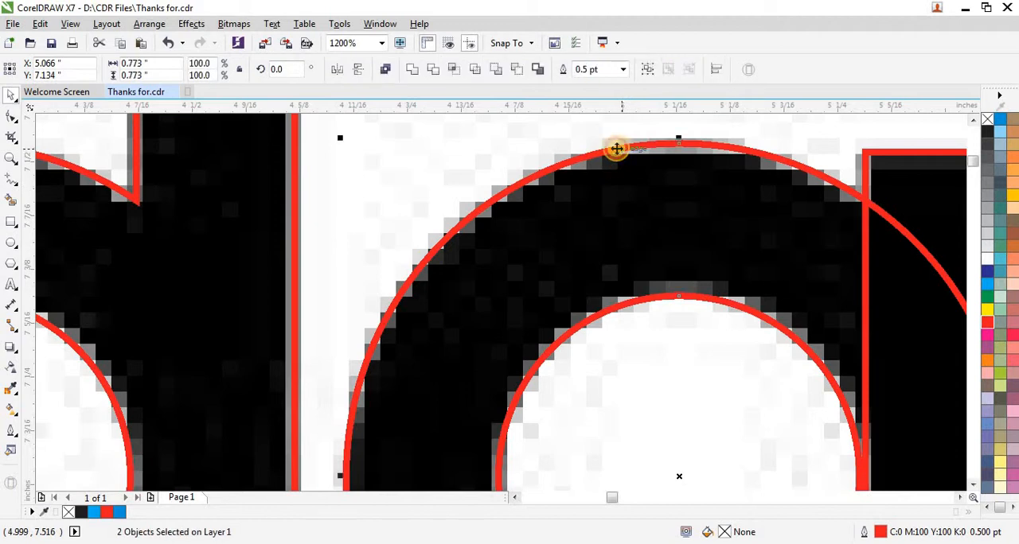
pyautogui.click(385, 70)
pyautogui.scroll(-1, 318, 193)
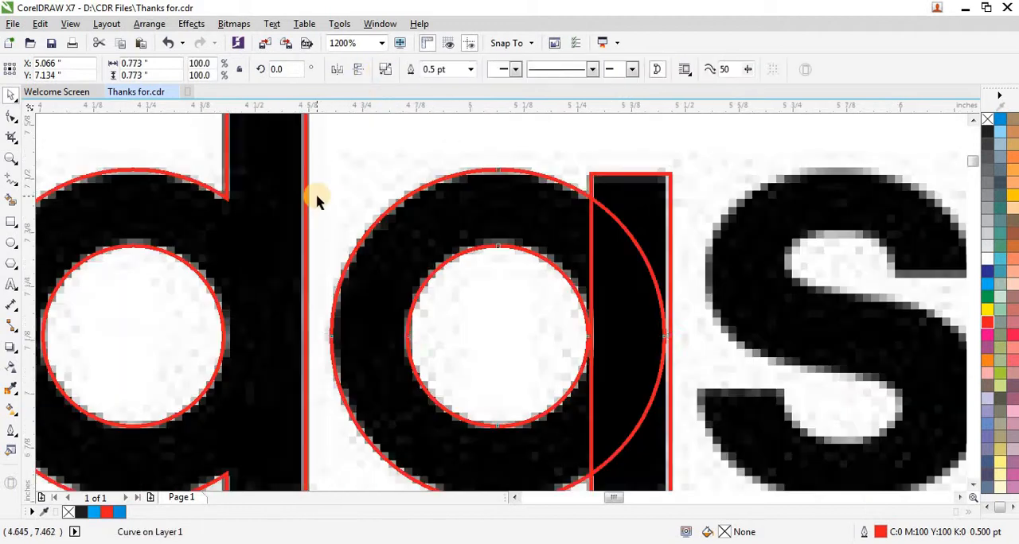
pyautogui.keyDown('shift'); pyautogui.click(611, 173); pyautogui.keyUp('shift')
pyautogui.click(413, 68)
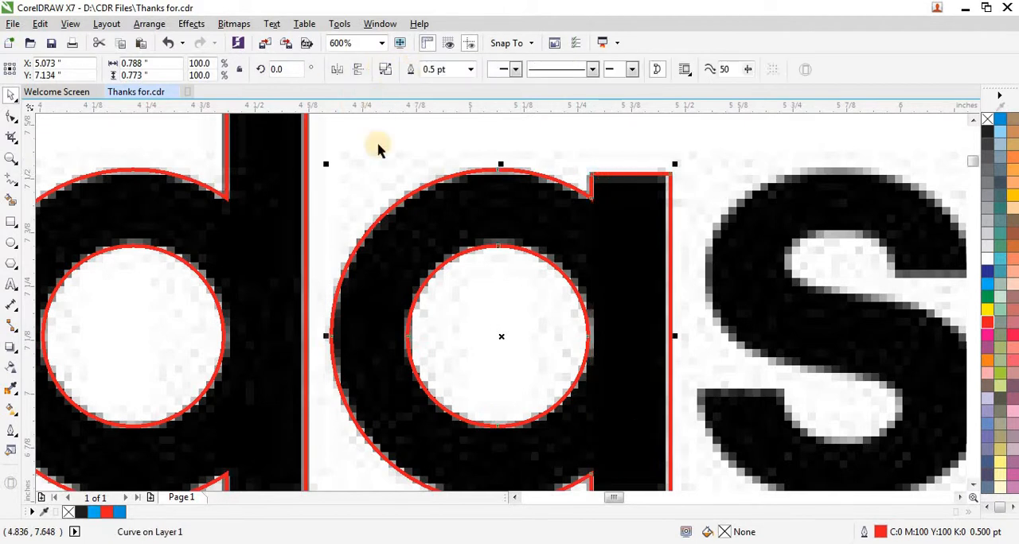
# - Add the artistic text "S" in 24 pt Arial on the blank area below the logo's last letter
pyautogui.scroll(-1, 377, 182)
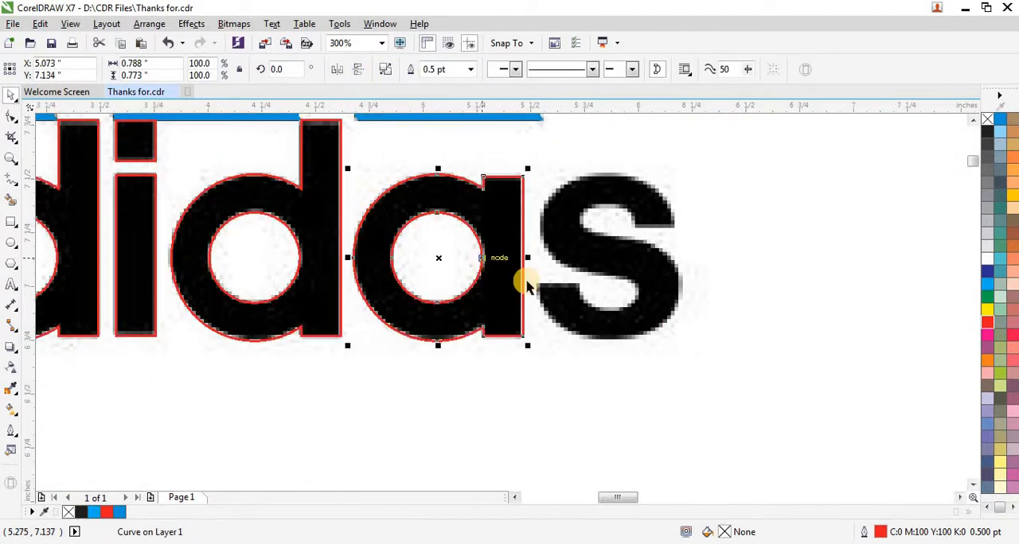
pyautogui.scroll(-1, 524, 280)
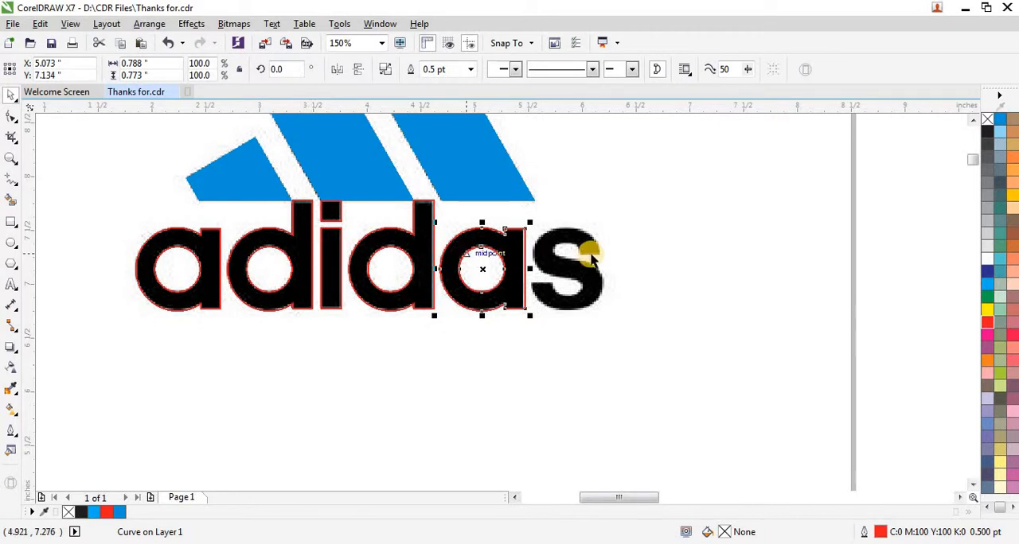
pyautogui.scroll(-1, 391, 254)
pyautogui.scroll(1, 516, 257)
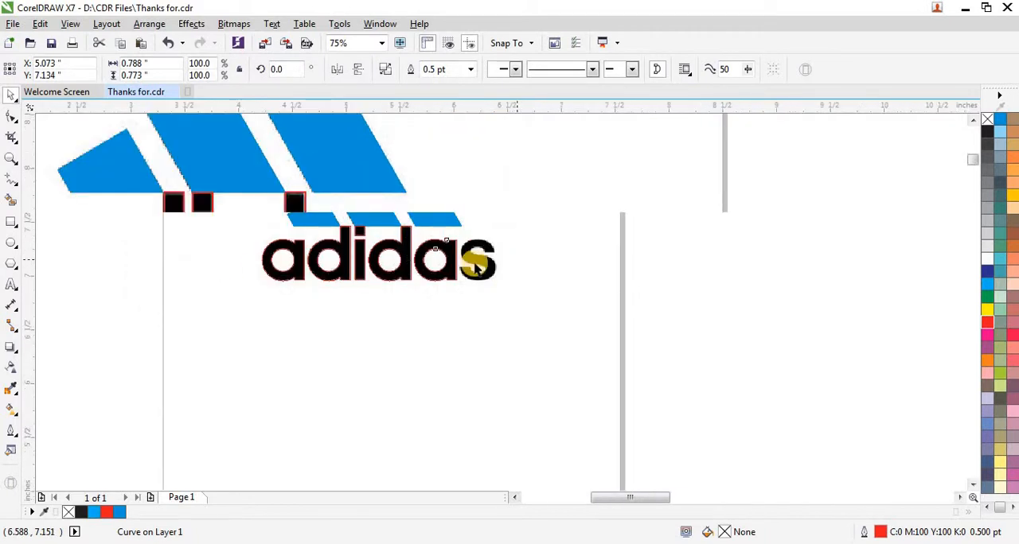
pyautogui.click(11, 285)
pyautogui.click(485, 402)
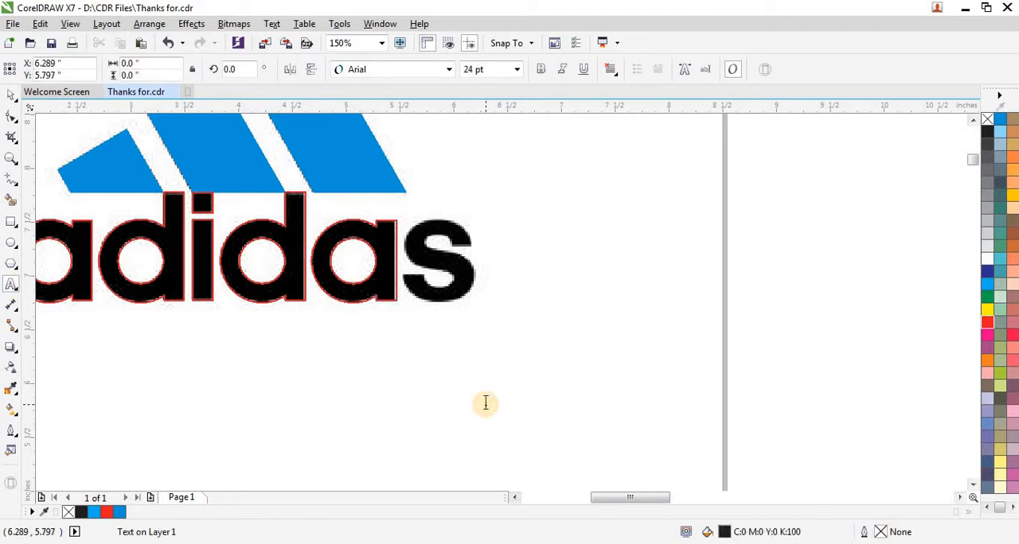
pyautogui.write('S')
pyautogui.press('Escape')
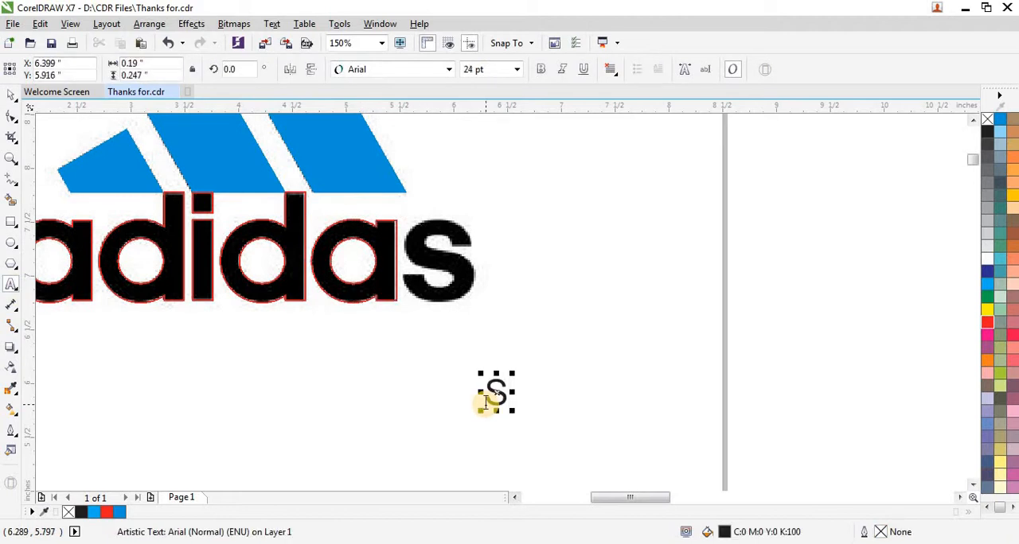
# - Try to set the S text's font style to Arial (Bold)
pyautogui.click(434, 70)
pyautogui.moveTo(425, 97)
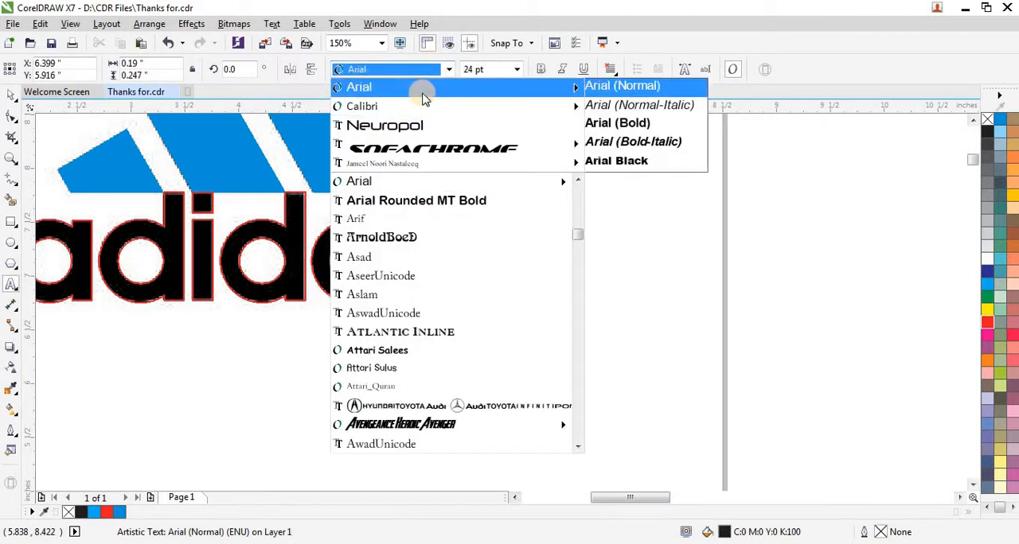
pyautogui.moveTo(533, 105)
pyautogui.moveTo(561, 87)
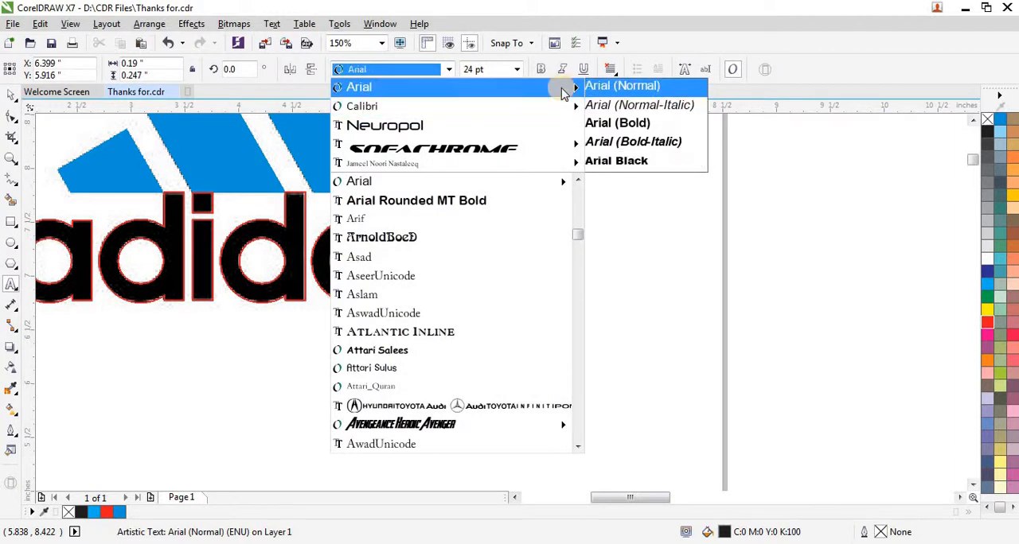
pyautogui.click(614, 124)
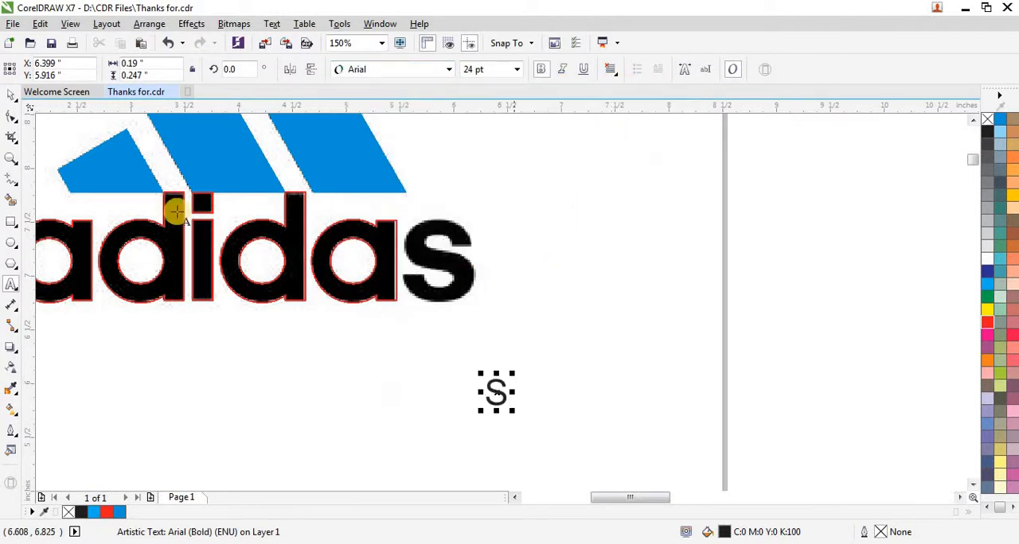
# - Select the S text and scale it up proportionally to about 60 pt
pyautogui.click(12, 96)
pyautogui.click(566, 362)
pyautogui.click(496, 393)
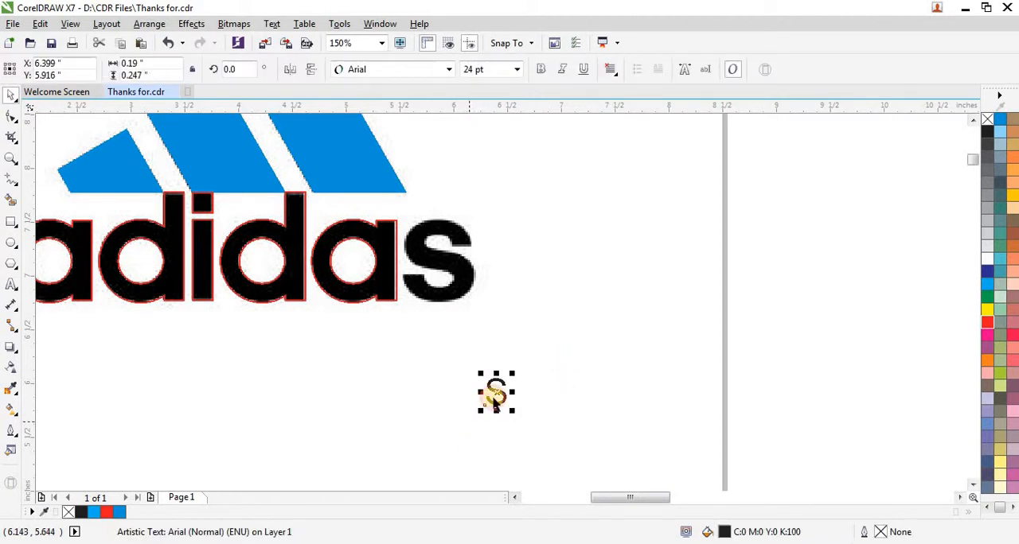
pyautogui.moveTo(513, 376); pyautogui.dragTo(557, 335)
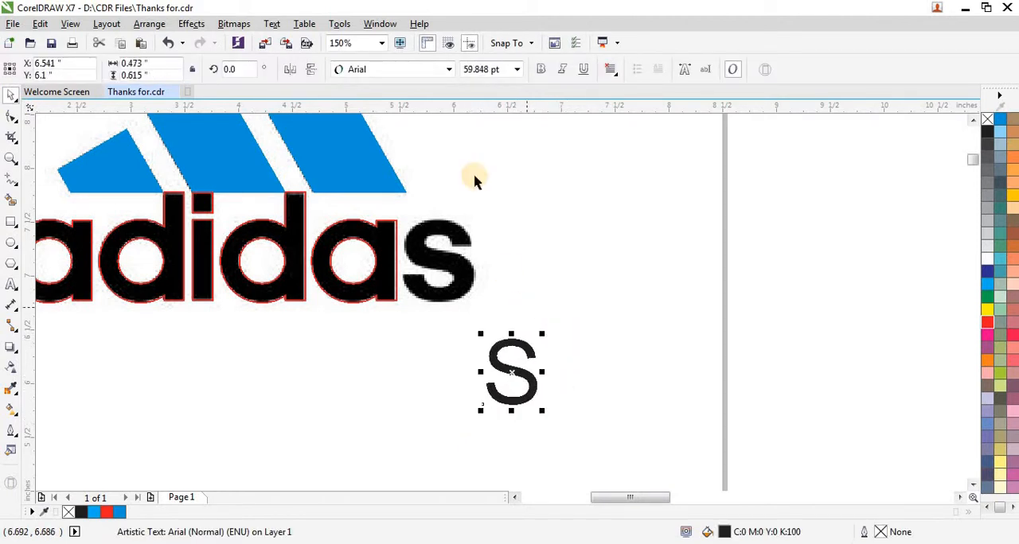
# - Make the S text heavier by changing its font to Arial Black
pyautogui.click(544, 72)
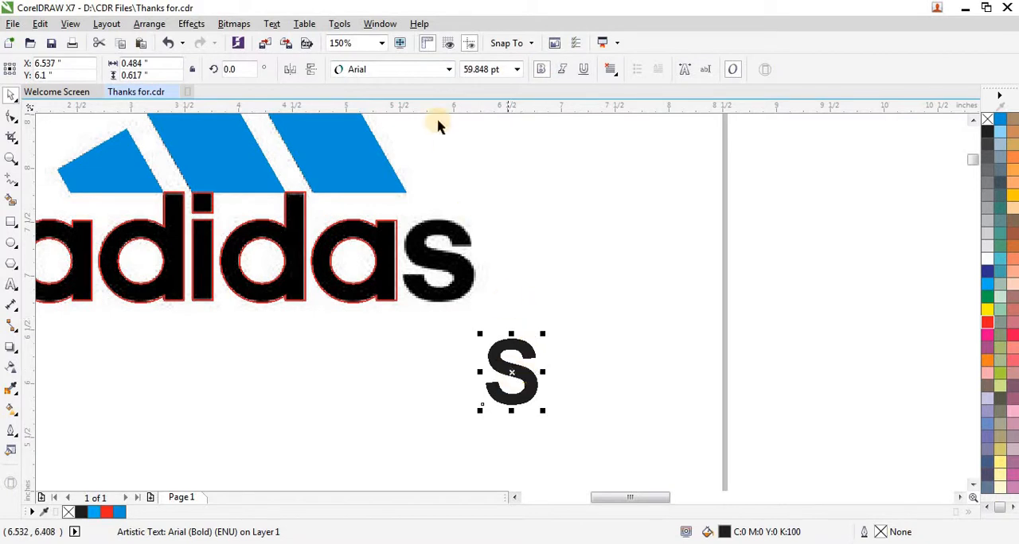
pyautogui.click(396, 70)
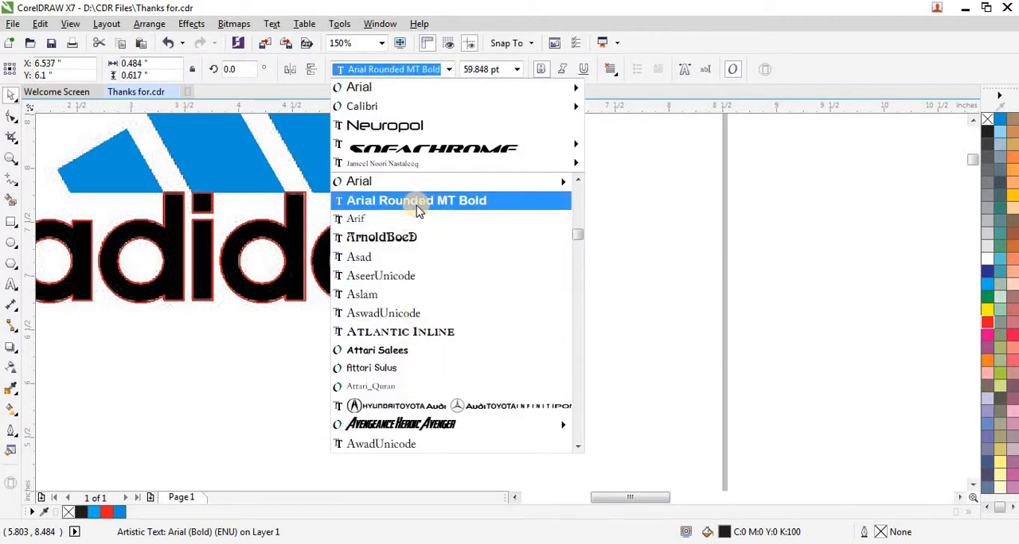
pyautogui.moveTo(462, 181)
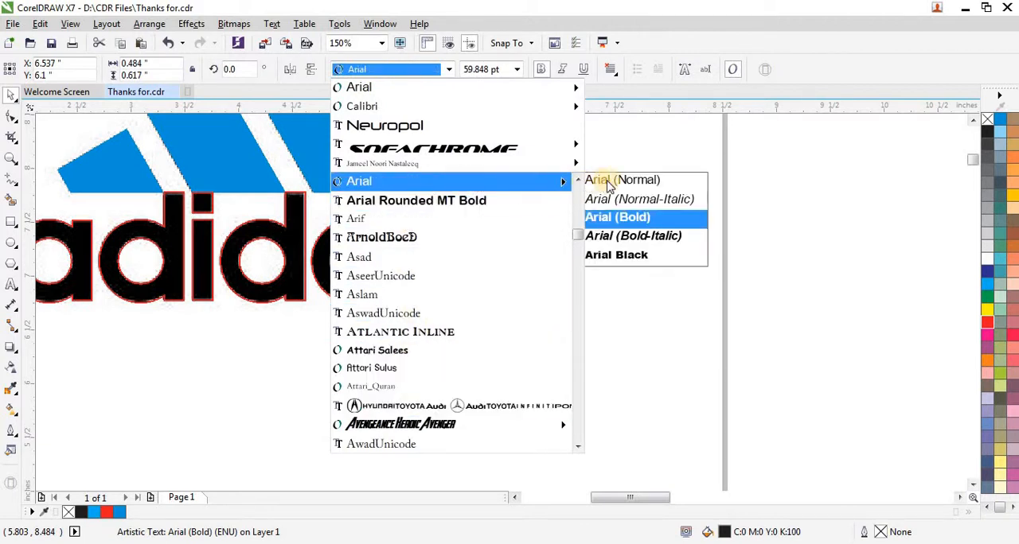
pyautogui.click(628, 256)
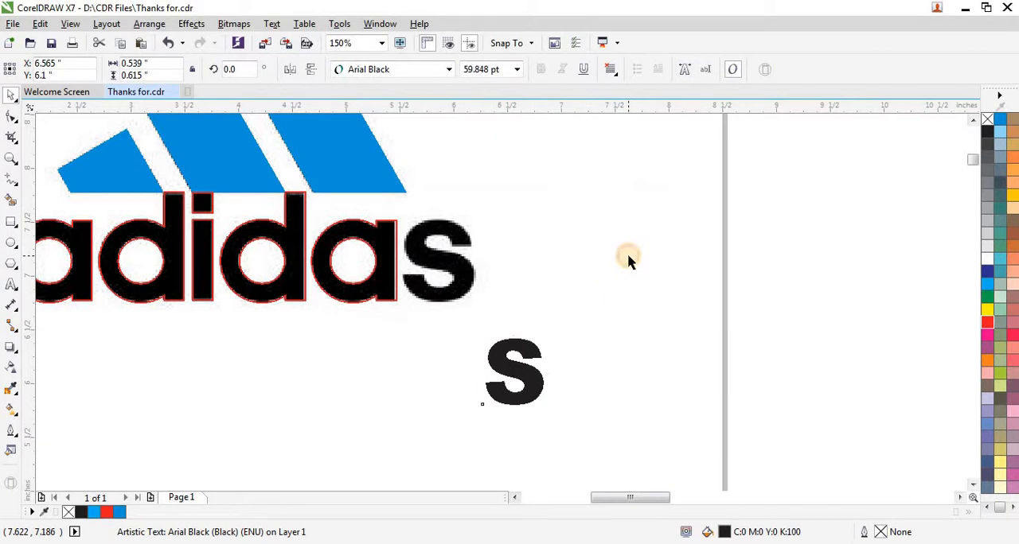
pyautogui.click(628, 256)
# - Move the S text over the bitmap's final s and fill it with red
pyautogui.scroll(1, 488, 328)
pyautogui.moveTo(516, 376); pyautogui.dragTo(432, 230)
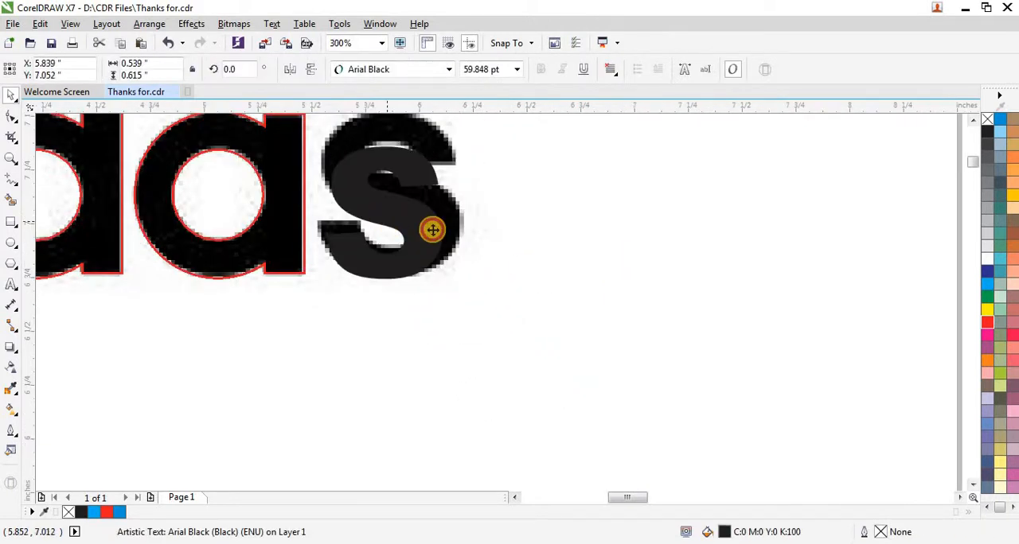
pyautogui.click(987, 321)
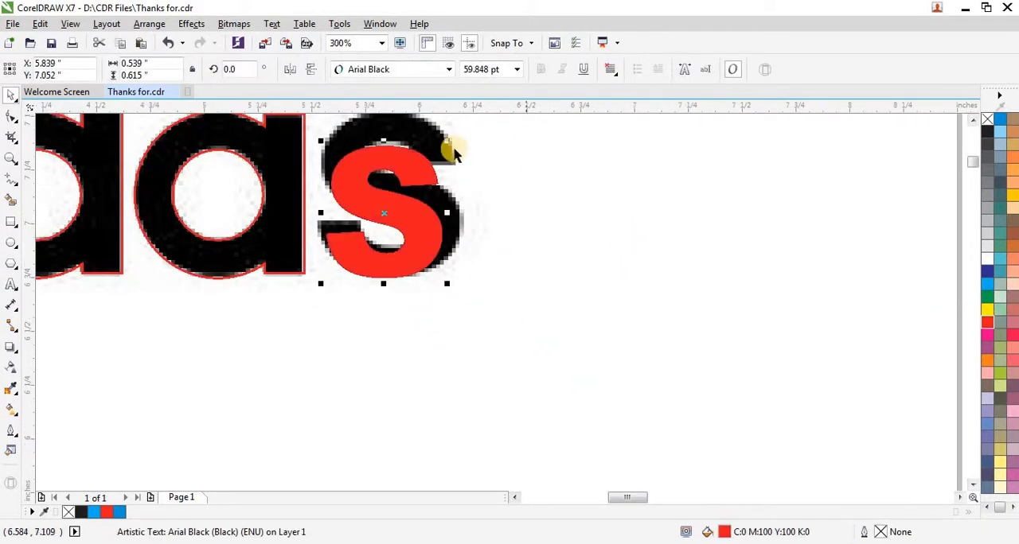
# - Stretch the red S over the bitmap's s to about 0.773 in high and 0.672 in wide
pyautogui.scroll(2, 348, 136)
pyautogui.scroll(-2, 396, 233)
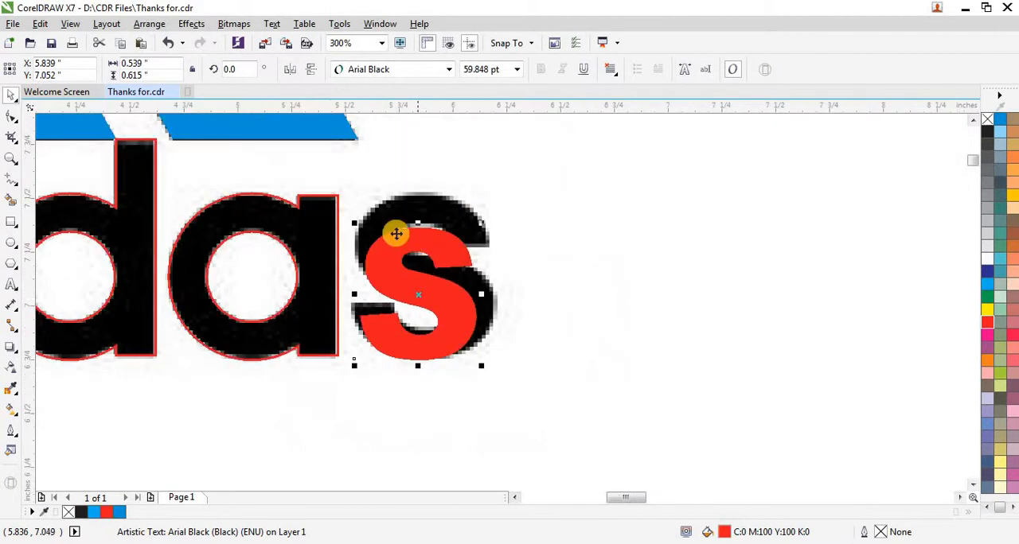
pyautogui.scroll(1, 423, 226)
pyautogui.moveTo(425, 220); pyautogui.dragTo(430, 157)
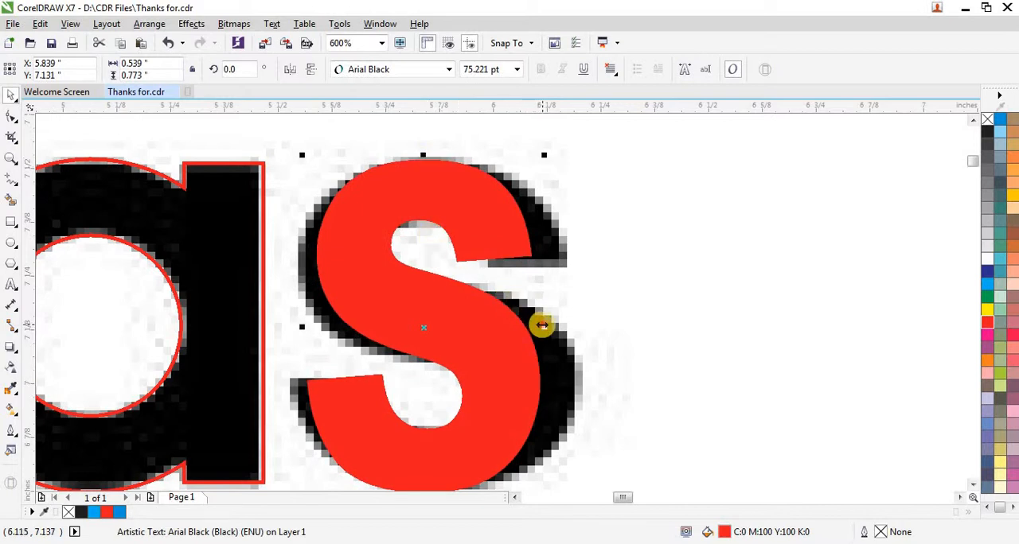
pyautogui.moveTo(542, 325); pyautogui.dragTo(582, 323)
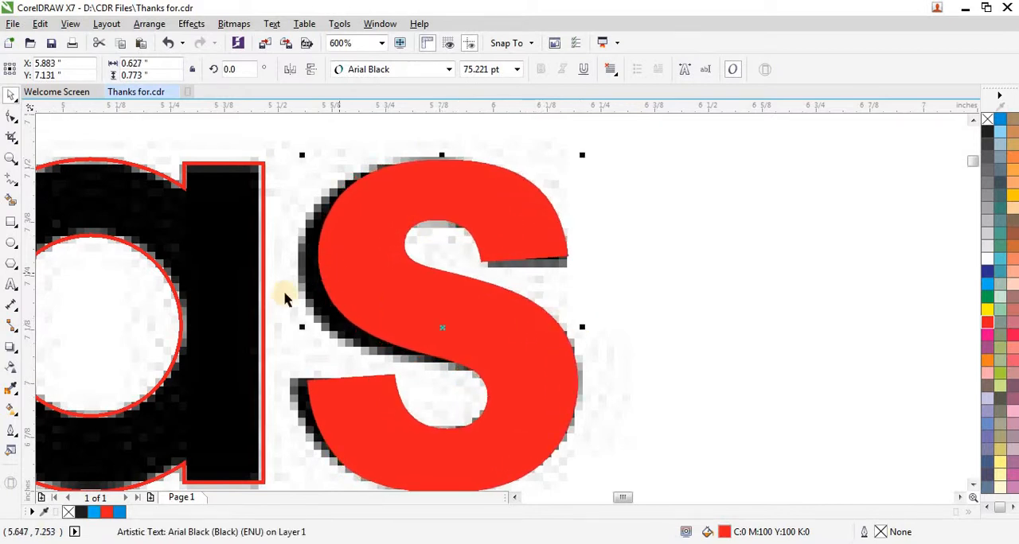
pyautogui.moveTo(300, 326); pyautogui.dragTo(282, 324)
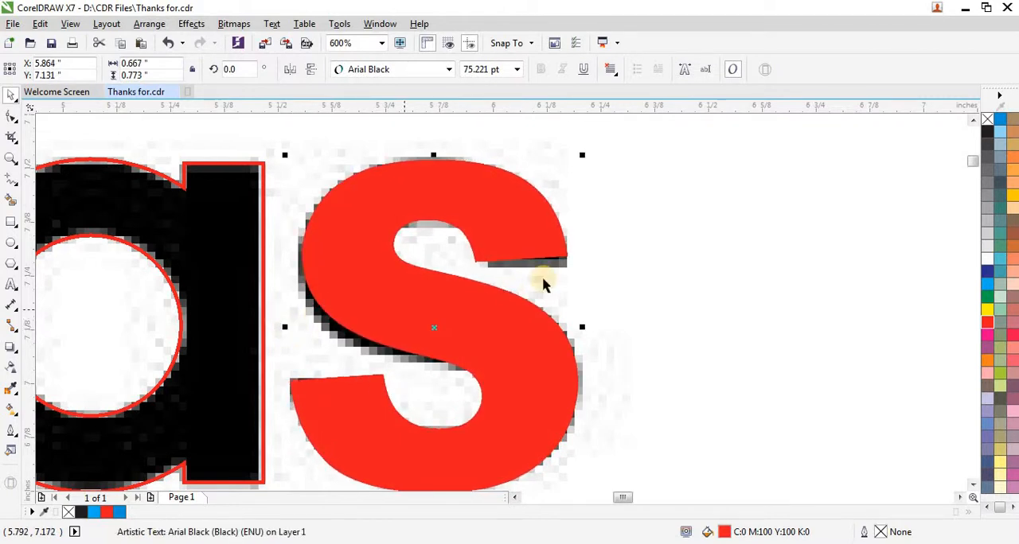
pyautogui.moveTo(582, 326); pyautogui.dragTo(584, 326)
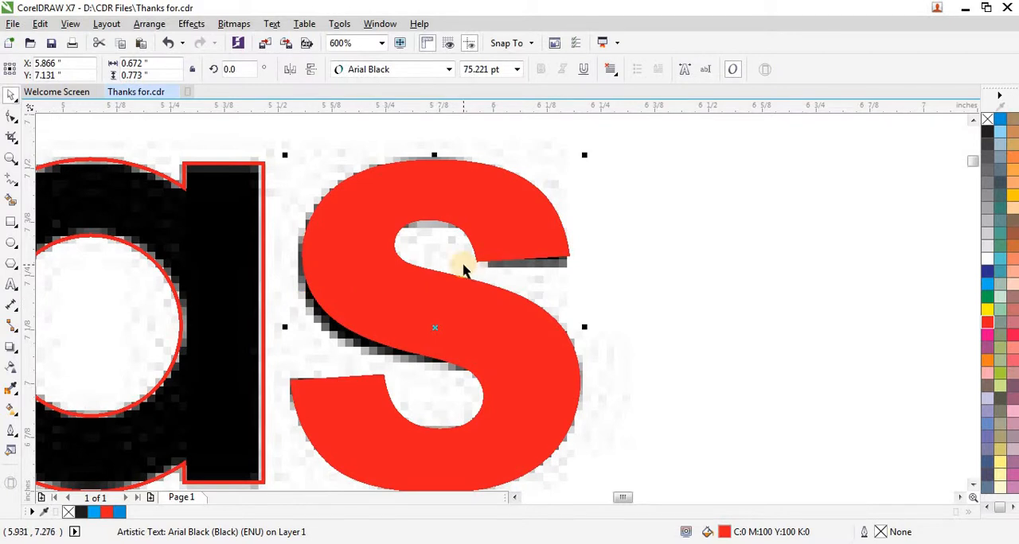
# - Unlock the reference adidas bitmap behind the traced vector shapes and delete it from the page
pyautogui.scroll(-1, 464, 271)
pyautogui.scroll(-1, 523, 268)
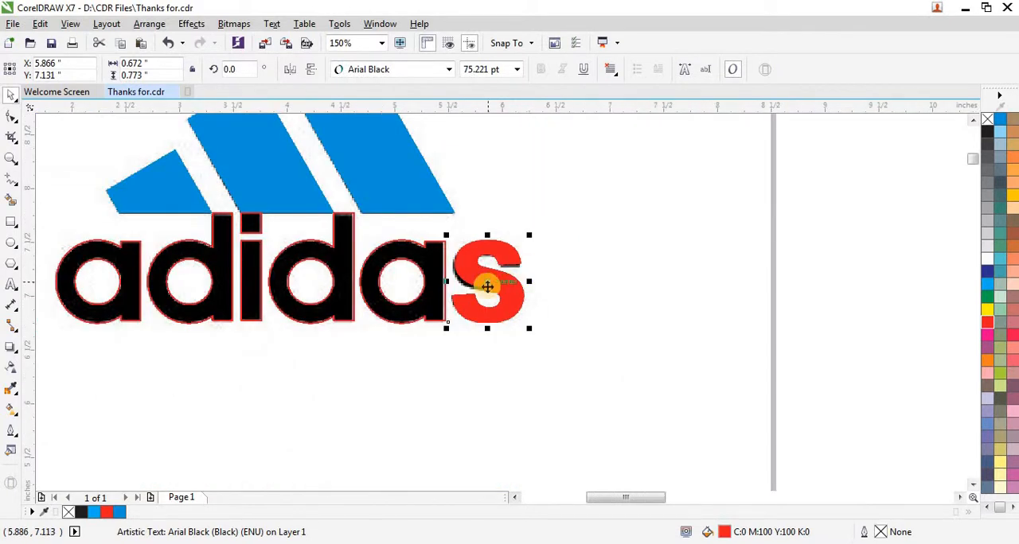
pyautogui.scroll(-1, 368, 337)
pyautogui.click(316, 300)
pyautogui.scroll(-1, 313, 298)
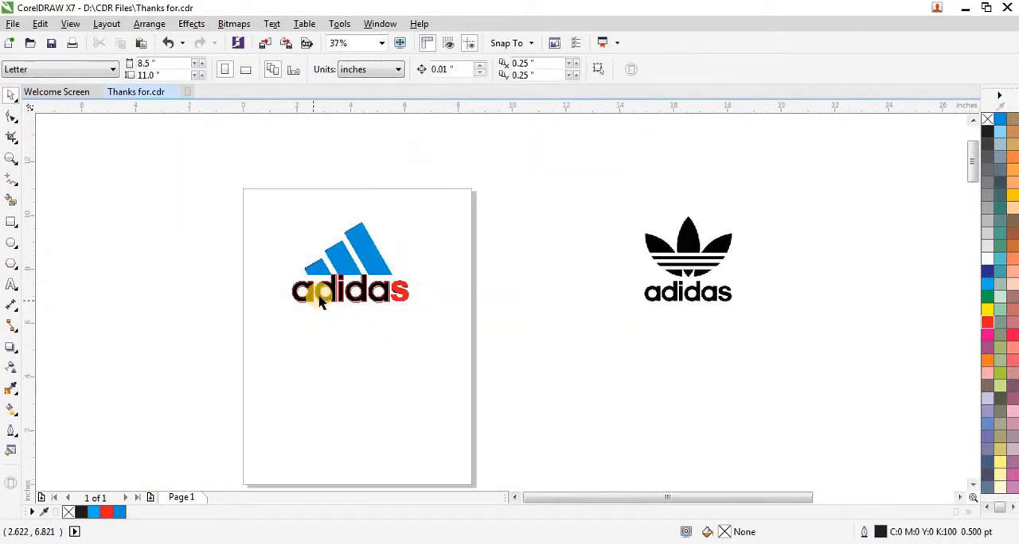
pyautogui.rightClick(398, 253)
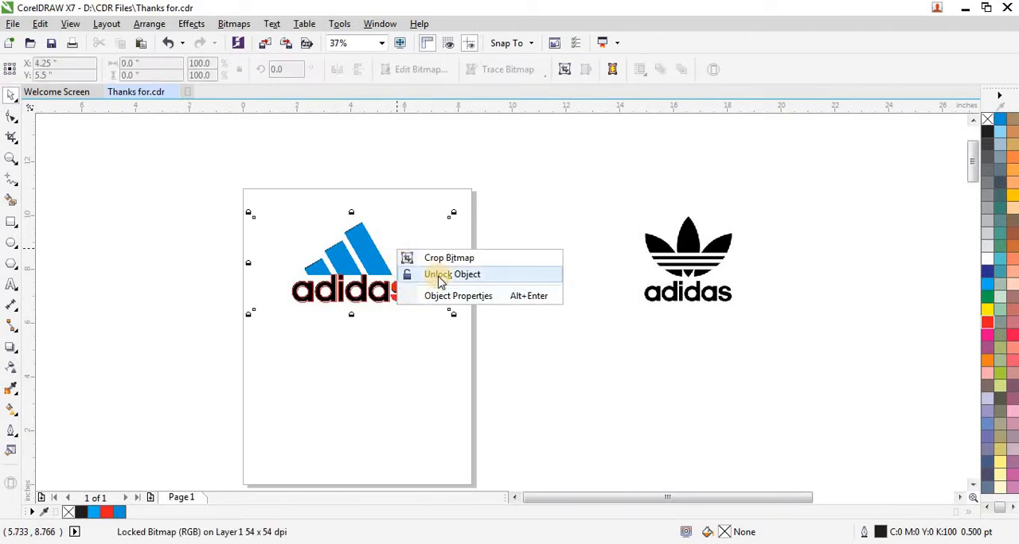
pyautogui.click(438, 275)
pyautogui.moveTo(416, 250); pyautogui.dragTo(464, 170)
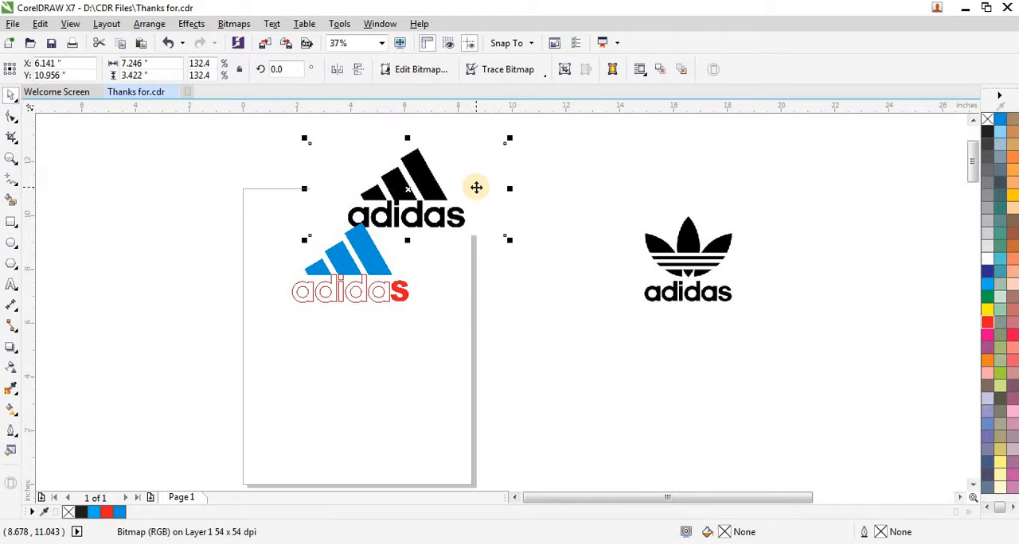
pyautogui.press('Delete')
# - Fill all the stripes and letters of the vector logo with black and remove their outlines
pyautogui.scroll(1, 287, 244)
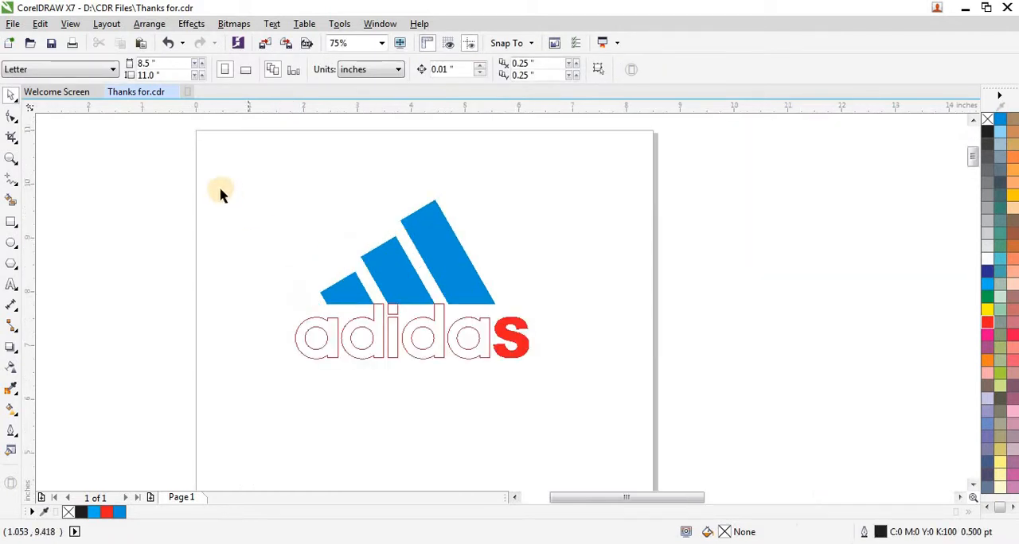
pyautogui.moveTo(220, 193); pyautogui.dragTo(570, 379)
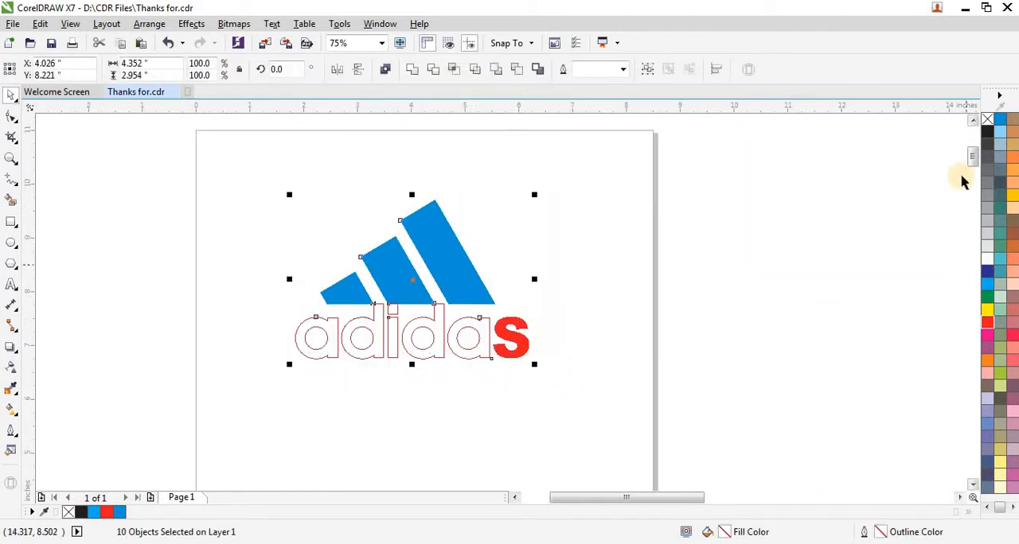
pyautogui.click(987, 133)
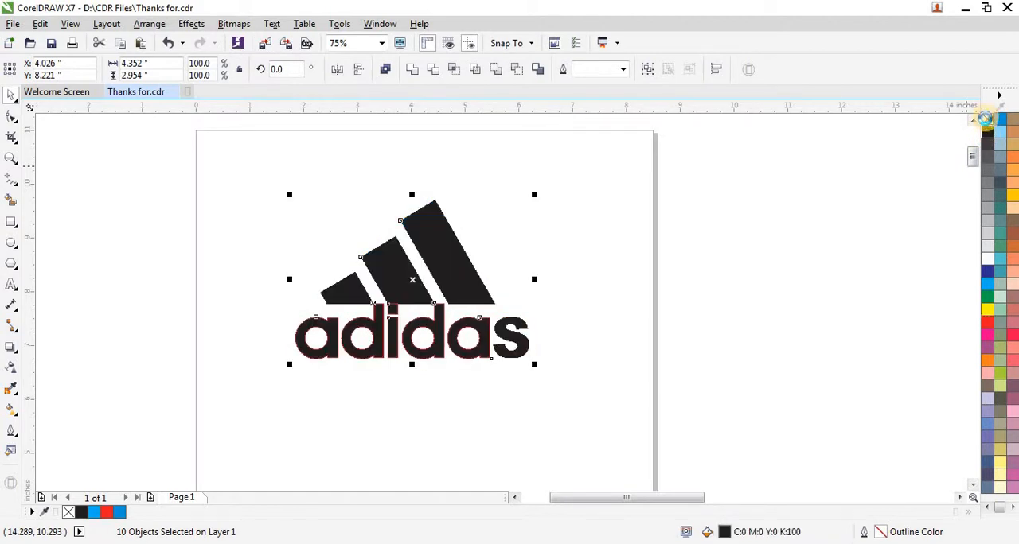
pyautogui.rightClick(984, 118)
pyautogui.click(220, 294)
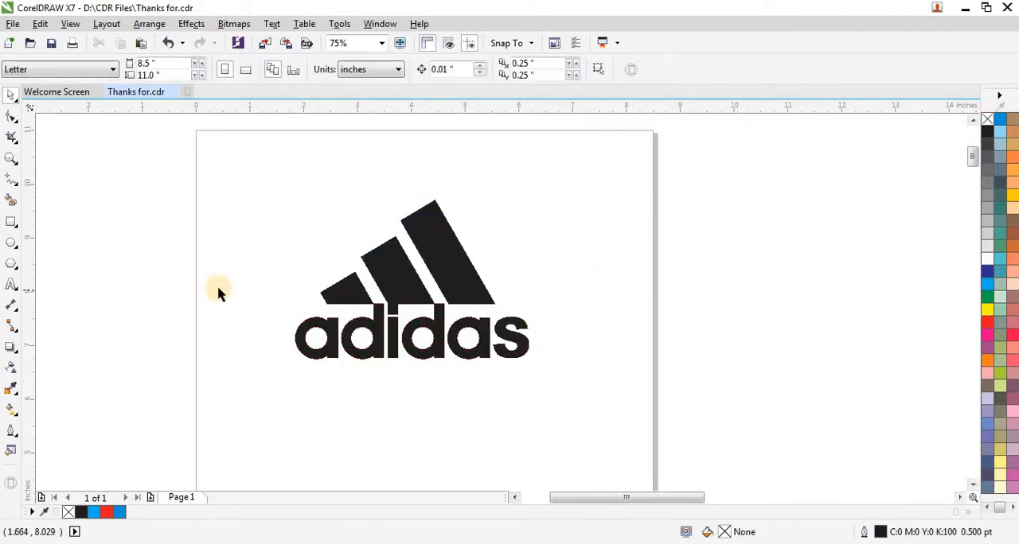
# - Zoom in on the whole black vector logo to examine its finished stripes and letters
pyautogui.scroll(-2, 221, 293)
pyautogui.moveTo(182, 222); pyautogui.dragTo(432, 371)
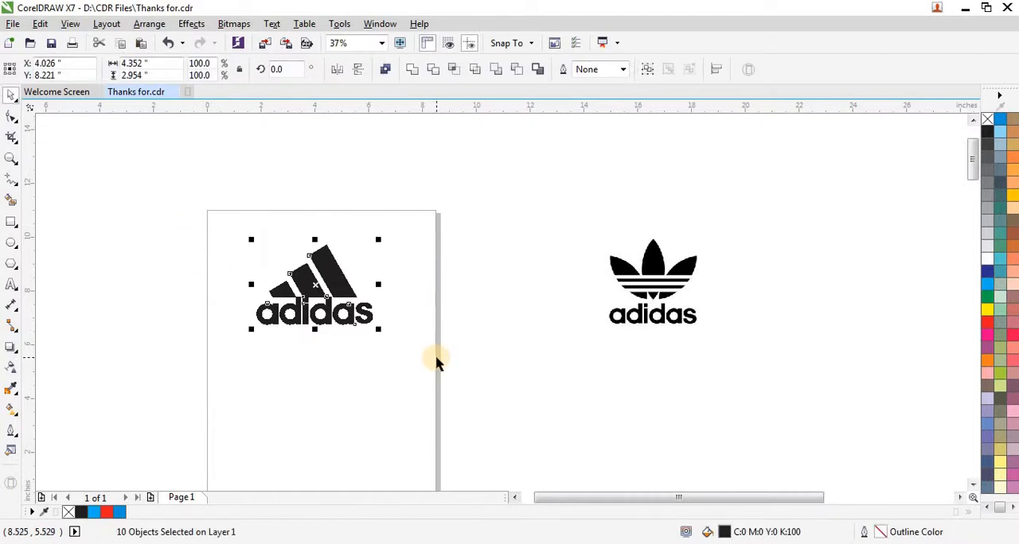
pyautogui.hotkey('ctrl', 'F2')
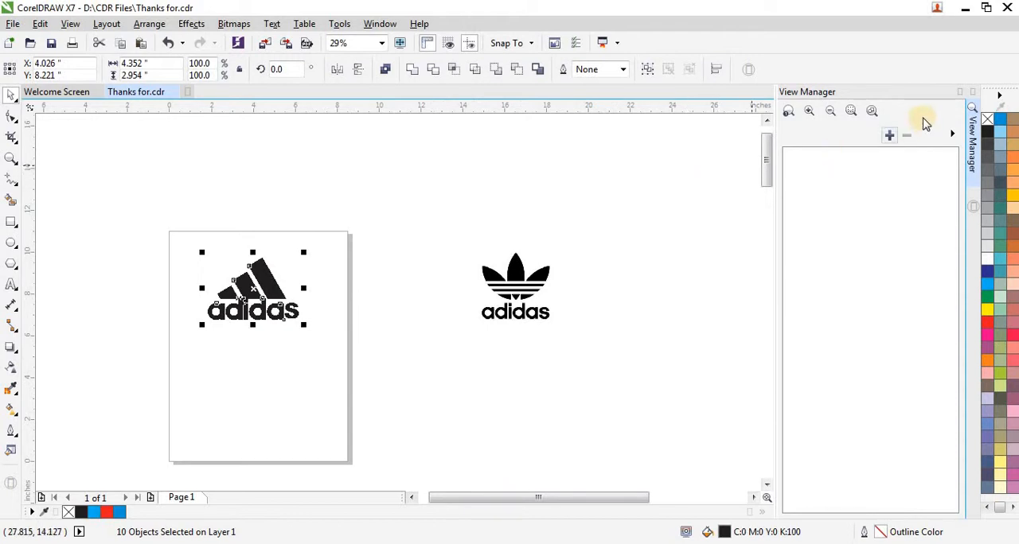
pyautogui.click(963, 92)
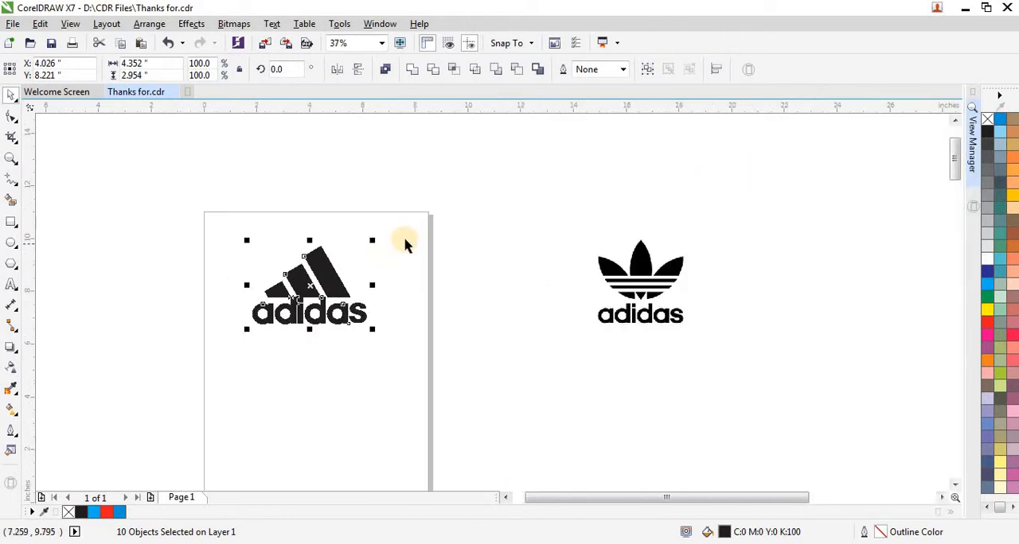
pyautogui.hotkey('shift', 'F2')
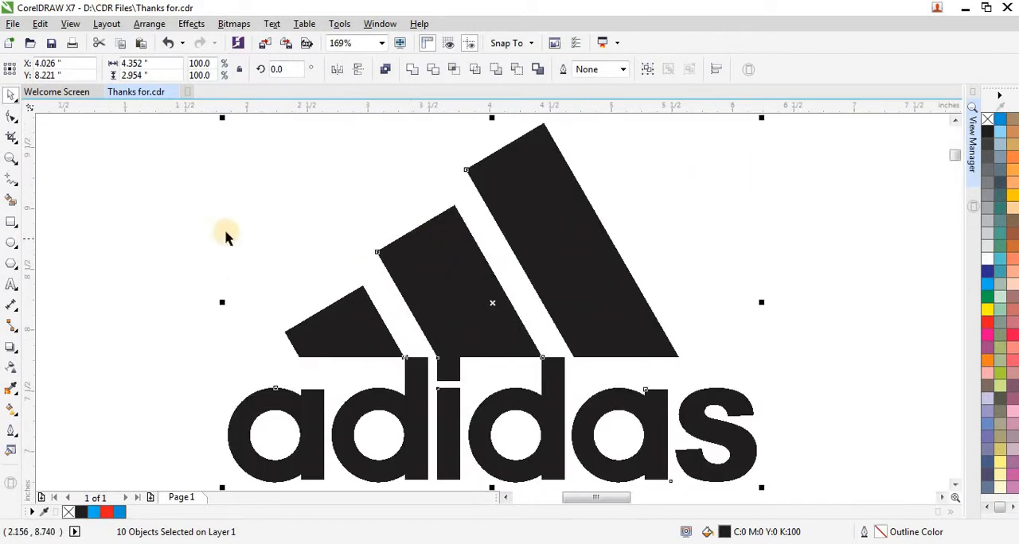
pyautogui.click(322, 228)
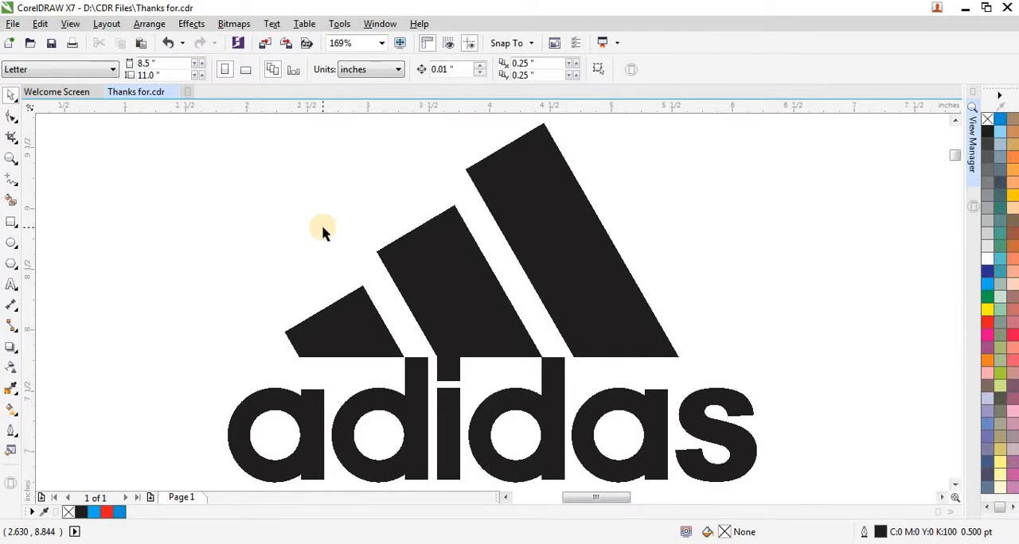